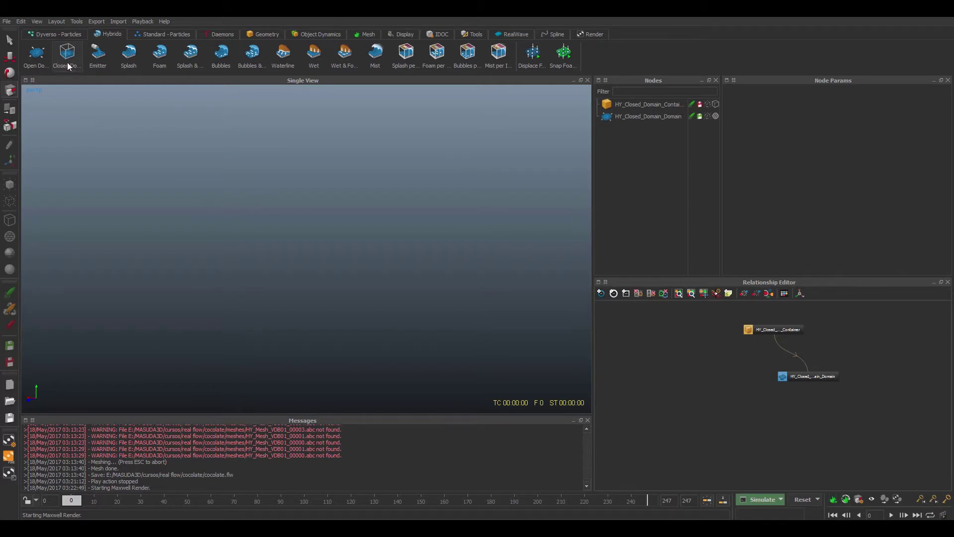
Delete the existing closed domain's container and domain nodes from the scene
left_click_drag(819, 323, 779, 404)
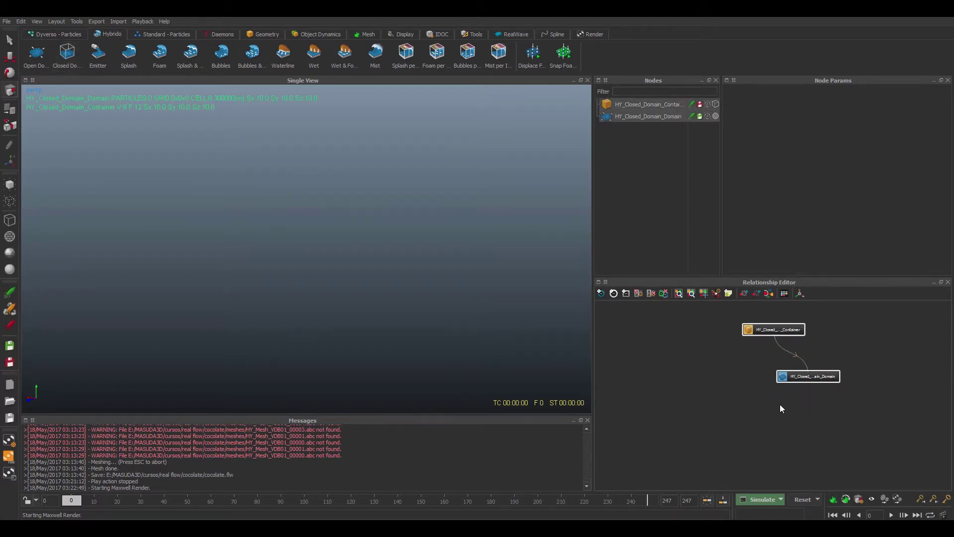
key("Delete")
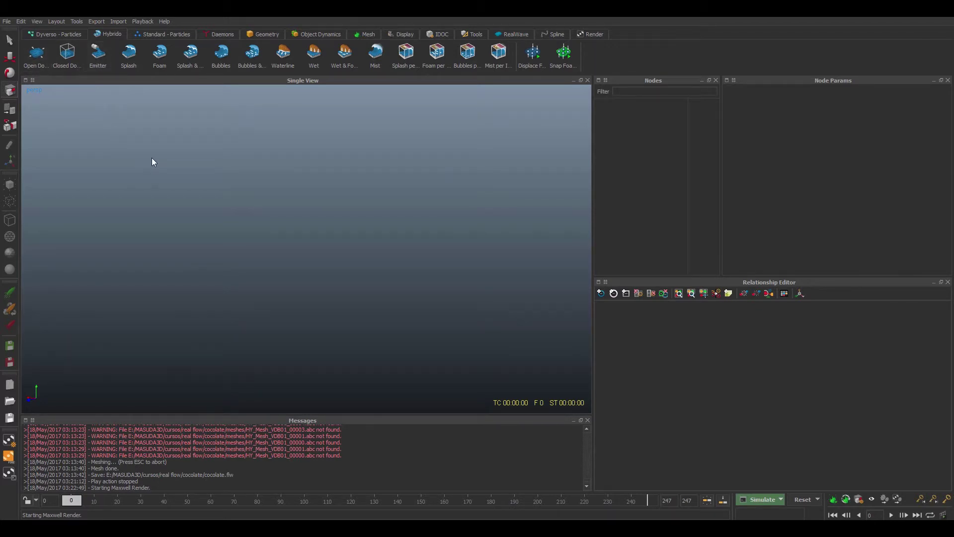
Create a Hybrido closed domain measuring 10 × 10 × 10 with type Top closed and a water level of 5
left_click(69, 60)
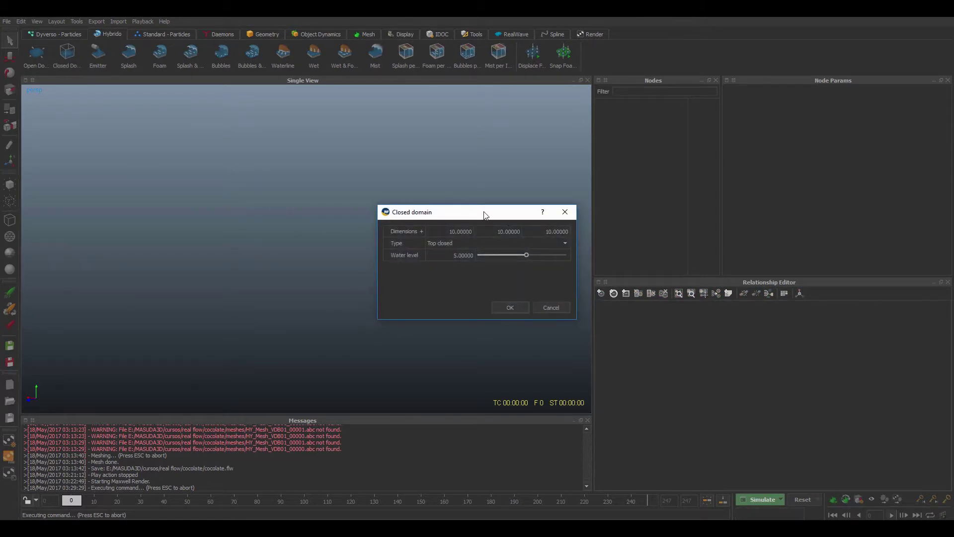
left_click_drag(485, 214, 393, 226)
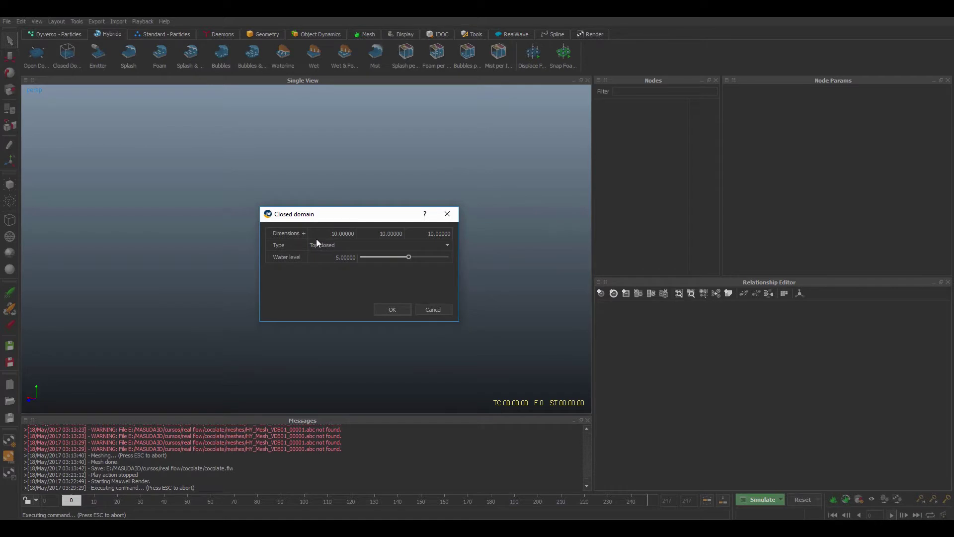
left_click_drag(351, 219, 331, 225)
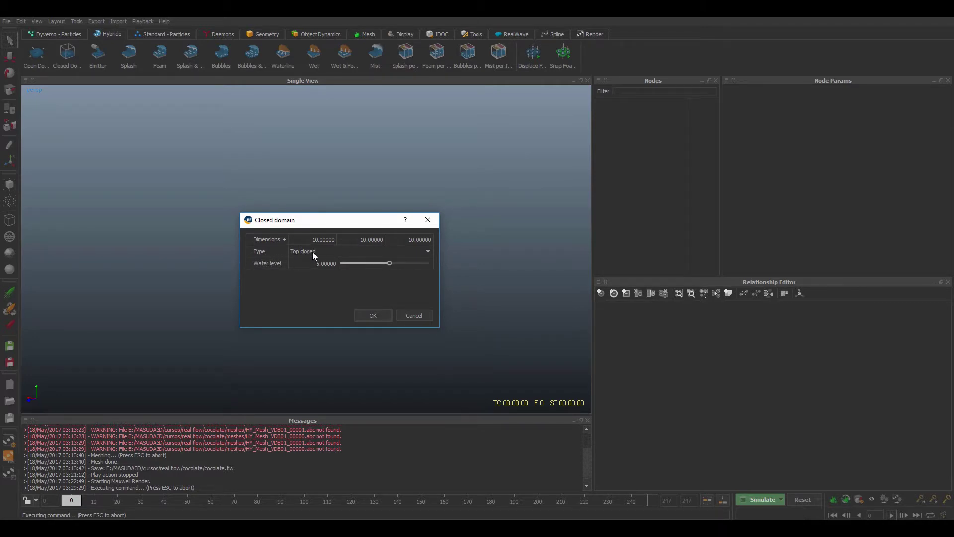
left_click(332, 251)
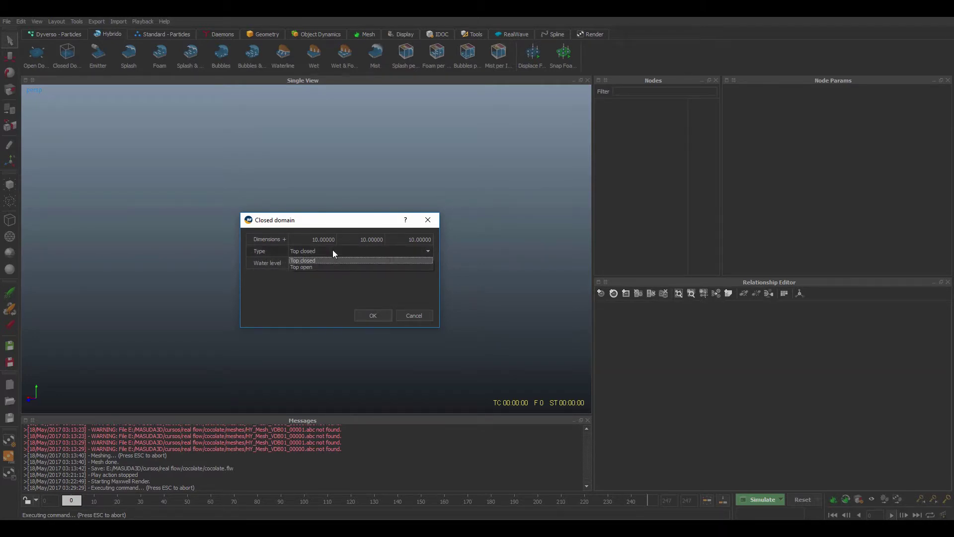
left_click(322, 260)
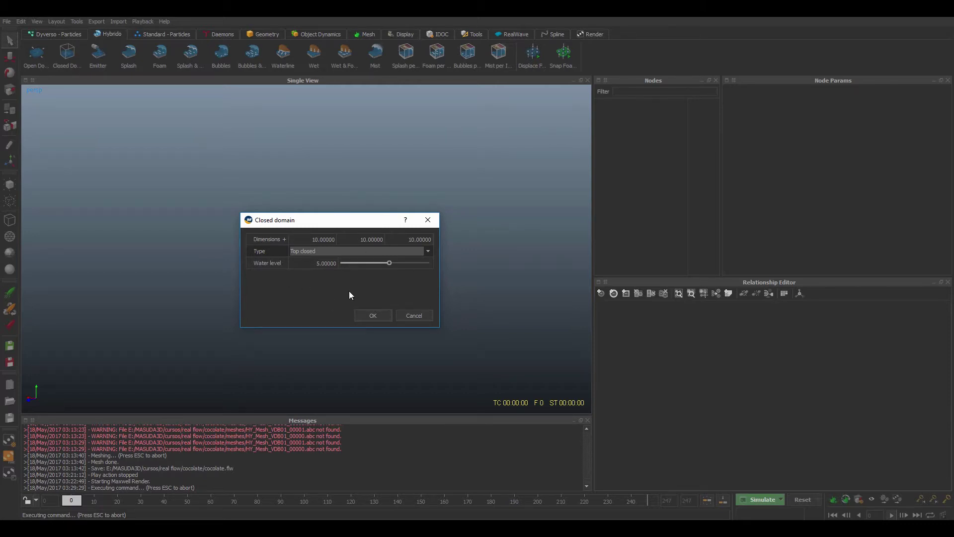
left_click(381, 314)
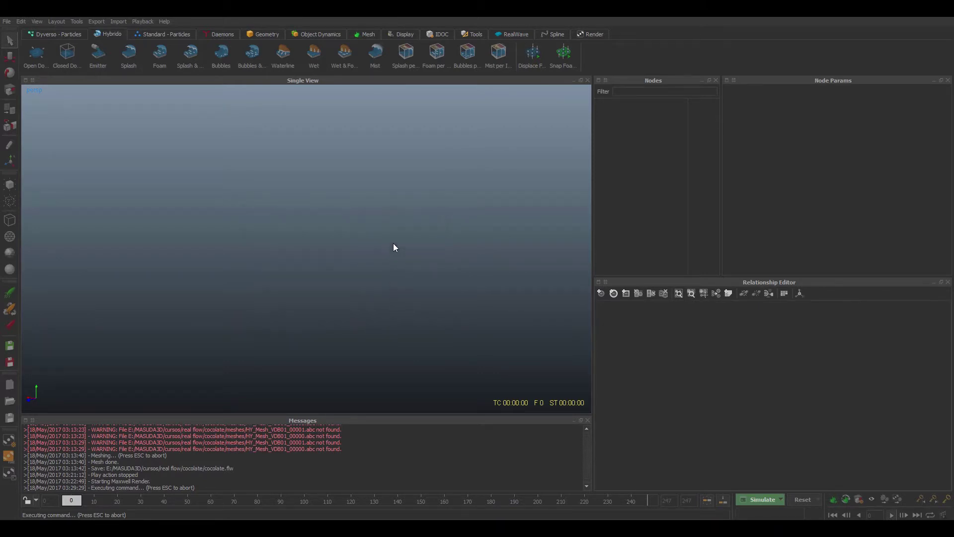
Display the closed domain's Container and Water nodes as bounding boxes so the interior can be seen
scroll(496, 282, "down", 8)
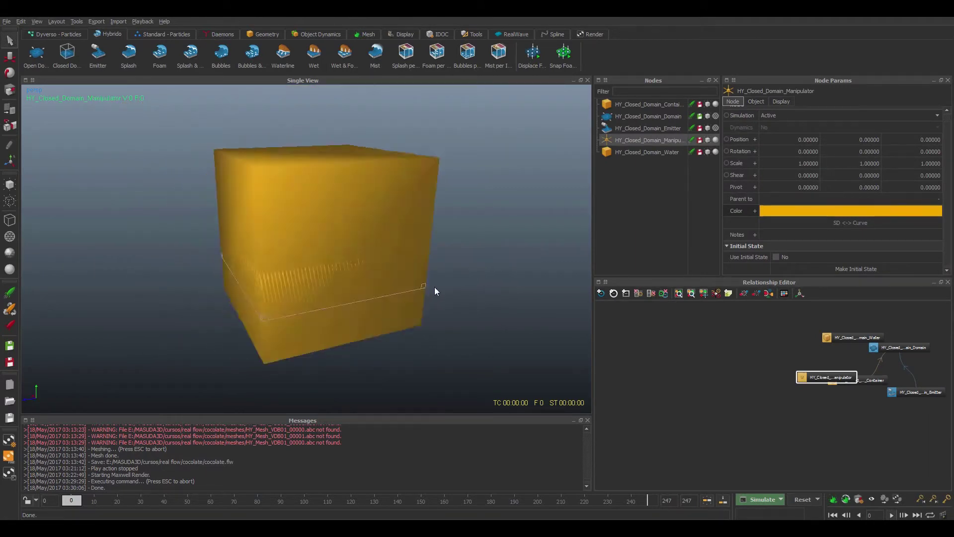
mouse_move(434, 287)
left_mouse_down("alt")
mouse_move(451, 266)
mouse_move(444, 275)
left_mouse_up("alt")
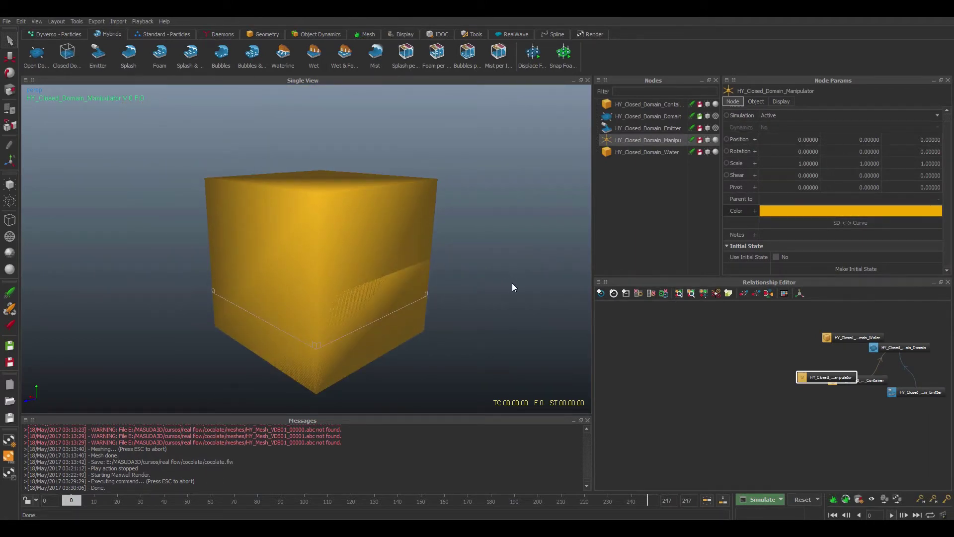
left_click(715, 105)
left_click(715, 152)
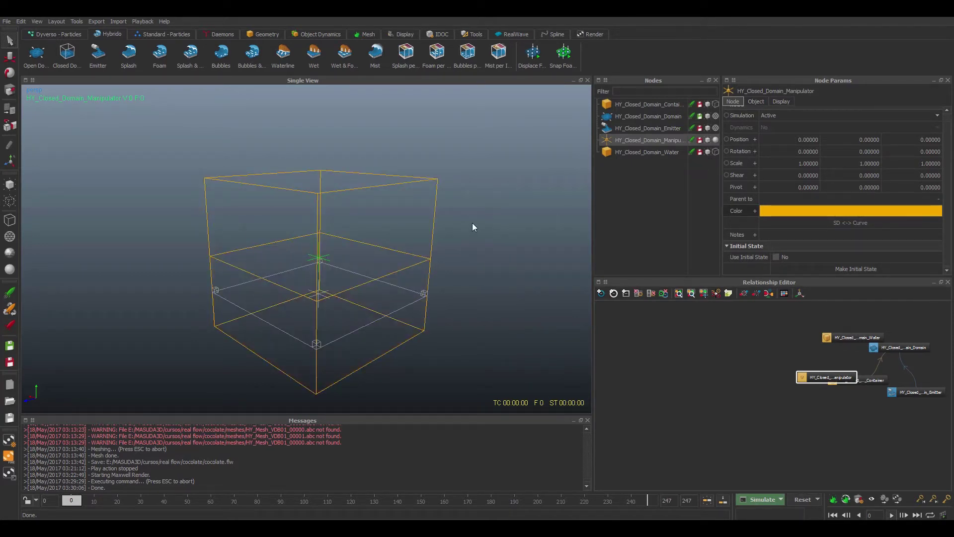
mouse_move(503, 240)
left_mouse_down("alt")
mouse_move(475, 240)
mouse_move(492, 241)
left_mouse_up("alt")
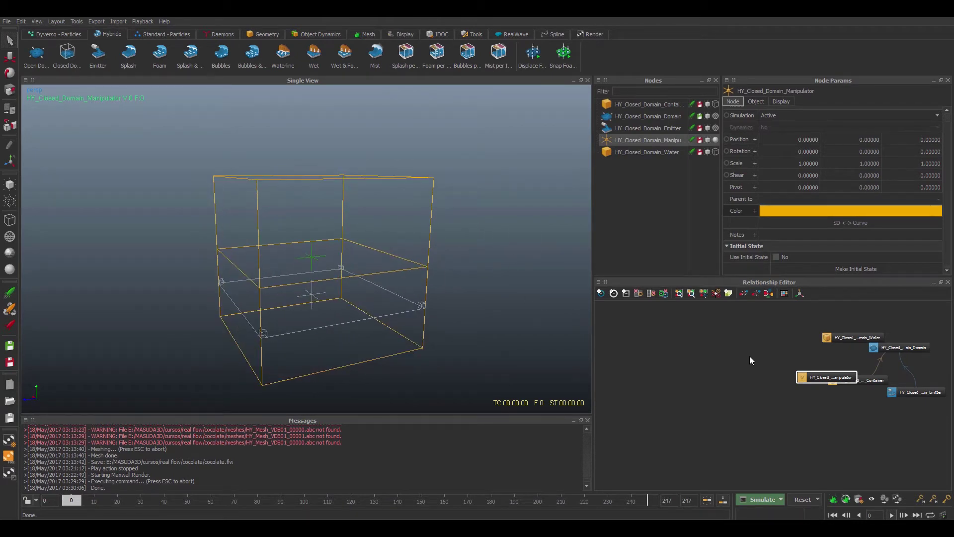
Turn off the Command line simulation option and run a short simulation, stopping it at frame 2
left_click(780, 498)
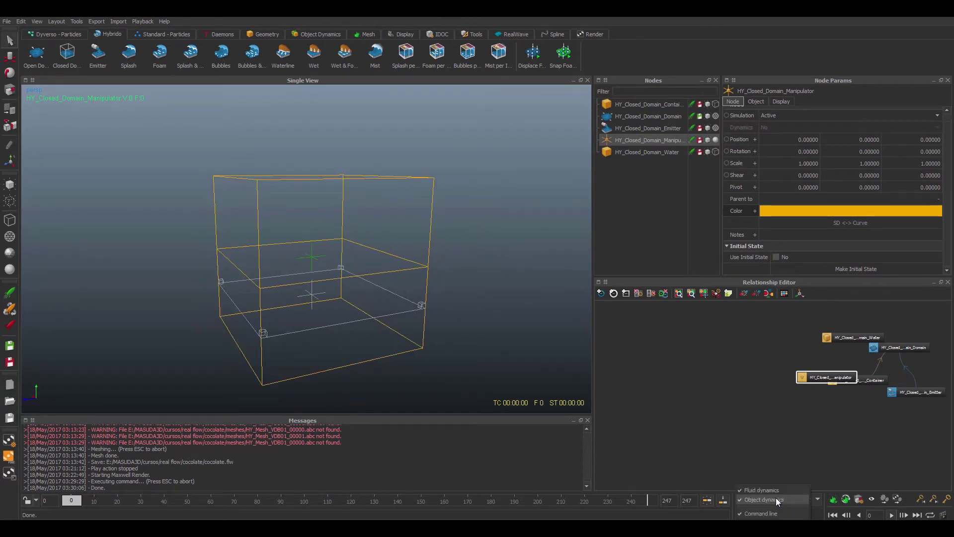
left_click(767, 513)
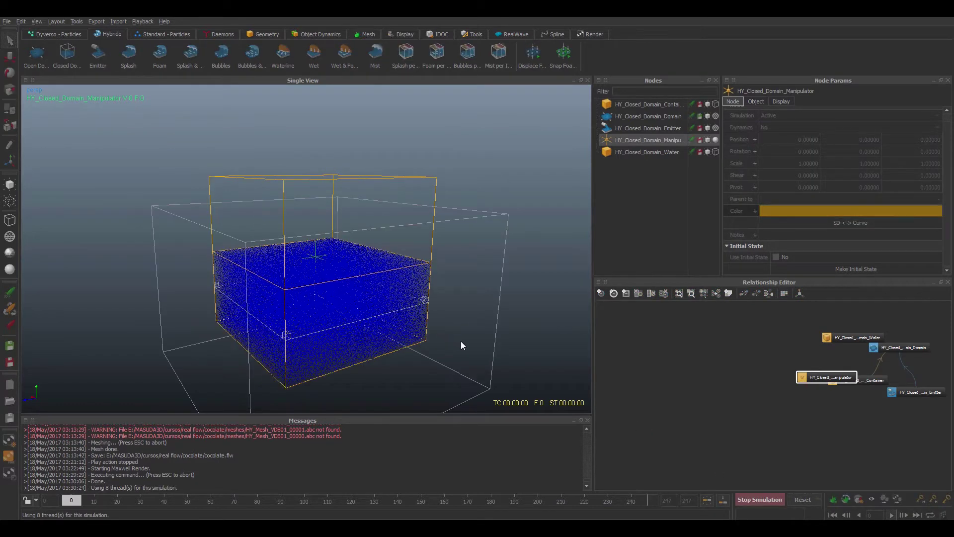
left_click(770, 499)
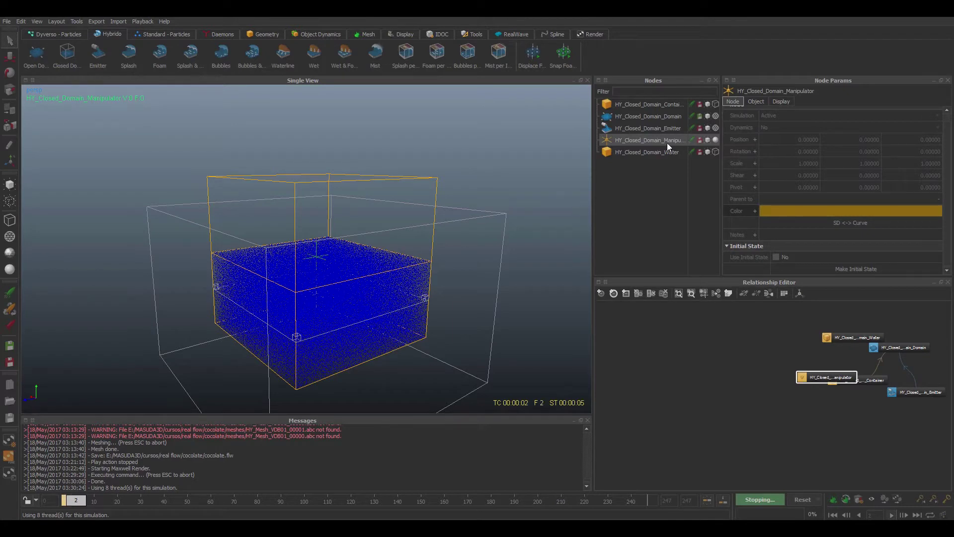
Place the Water and Manipulator nodes apart from the other closed domain nodes in the Relationship Editor
left_click_drag(724, 154, 744, 154)
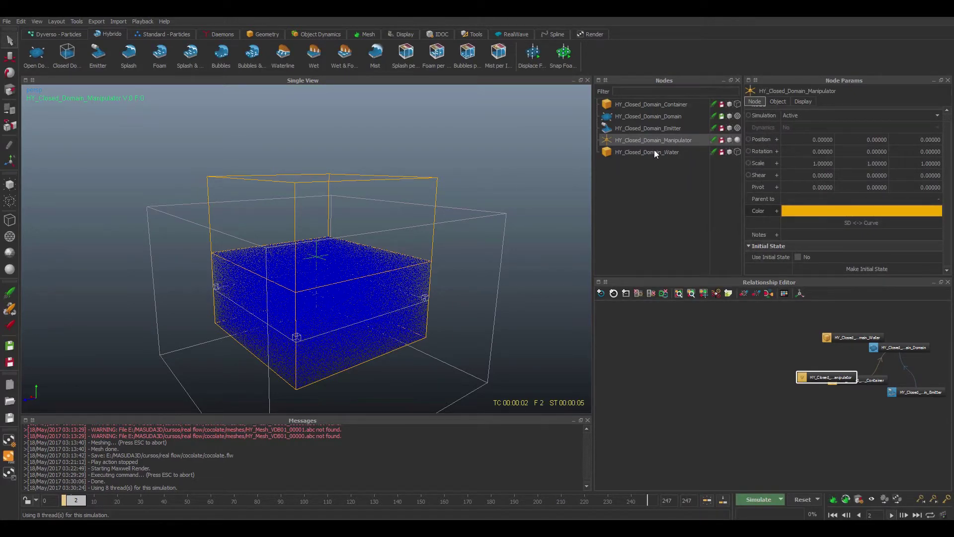
left_click(641, 152)
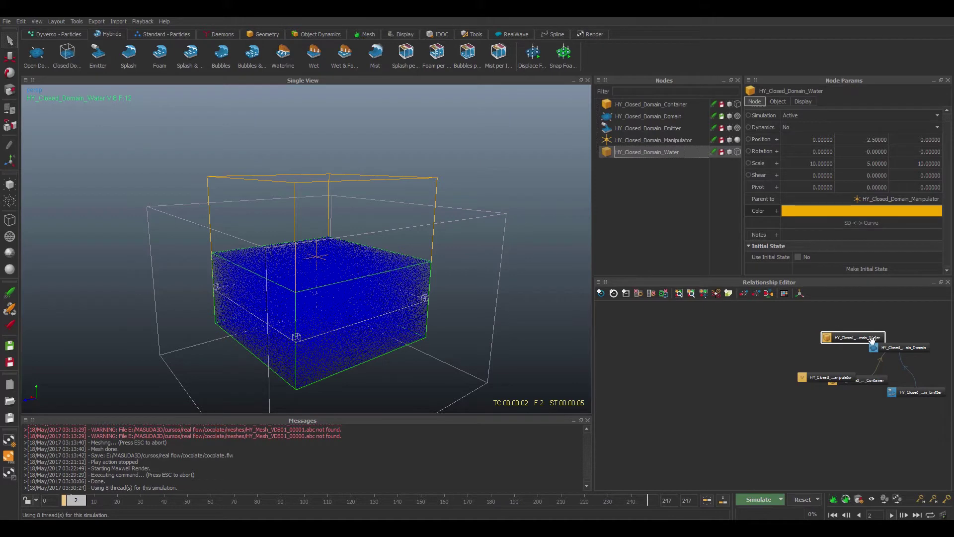
left_click(777, 345)
left_click_drag(836, 338, 683, 336)
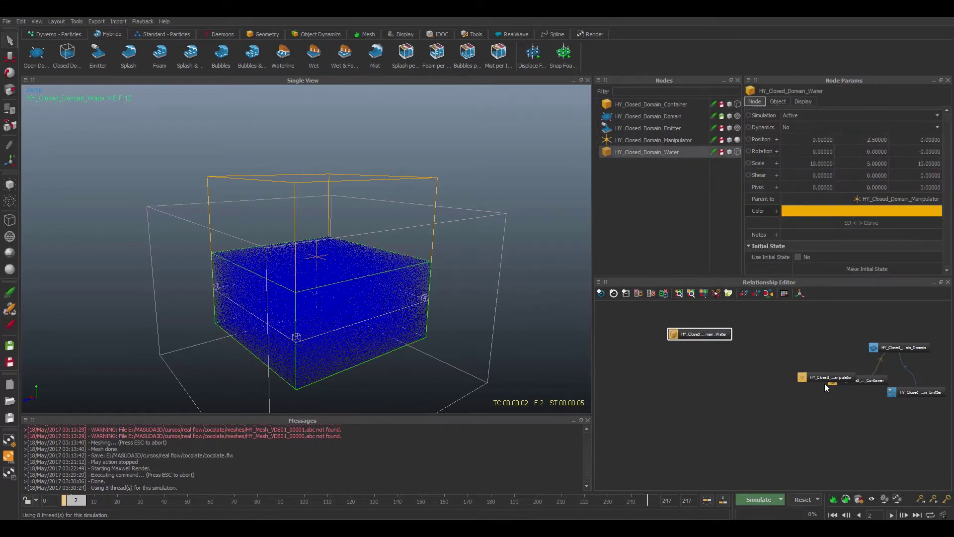
left_click_drag(824, 381, 655, 365)
left_click_drag(703, 340, 664, 336)
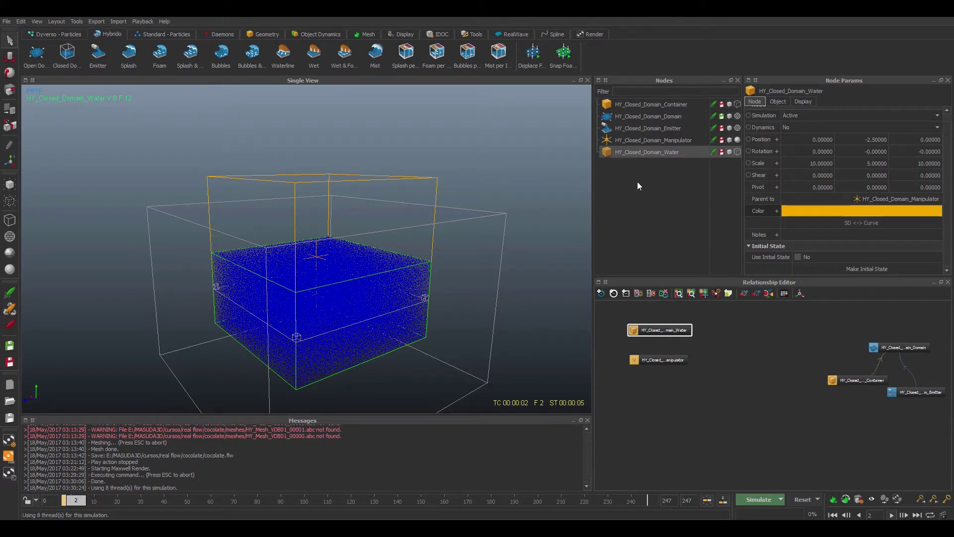
Examine the parameters of the closed domain's Container, Domain and Emitter nodes in turn
left_click(663, 104)
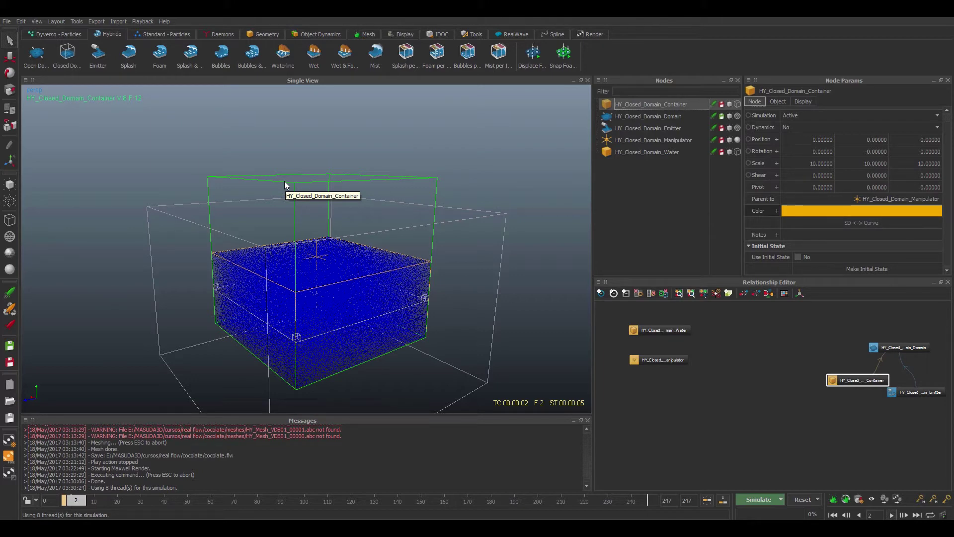
left_click(646, 117)
left_click(644, 130)
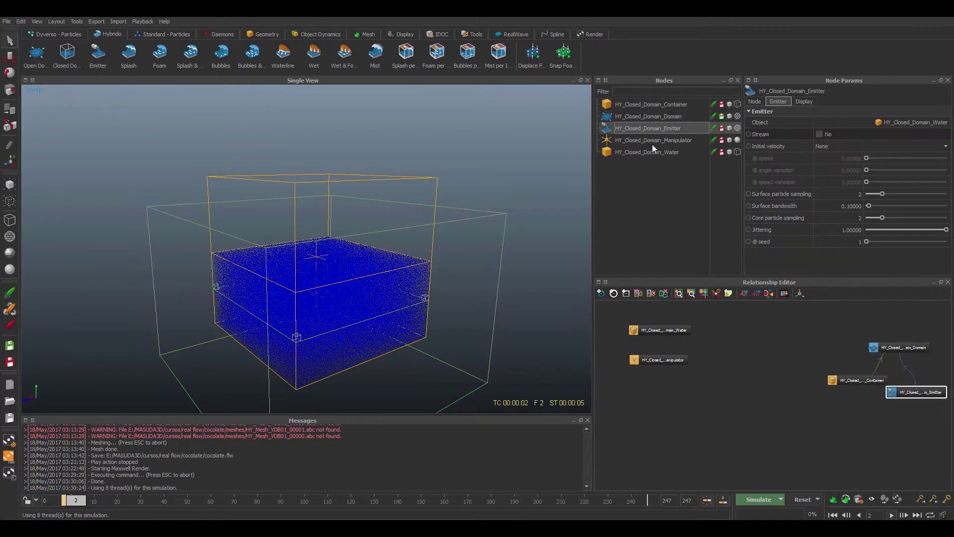
Move the HY_Closed_Domain_Manipulator node to about X -1.47, Z 0.54
left_click(652, 141)
key("w")
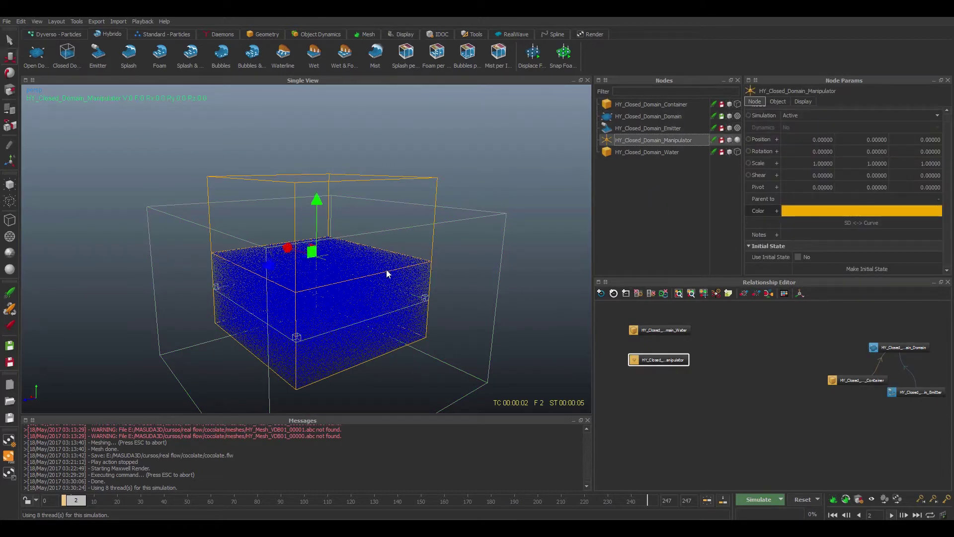
key("e")
key("w")
left_click_drag(275, 265, 300, 287)
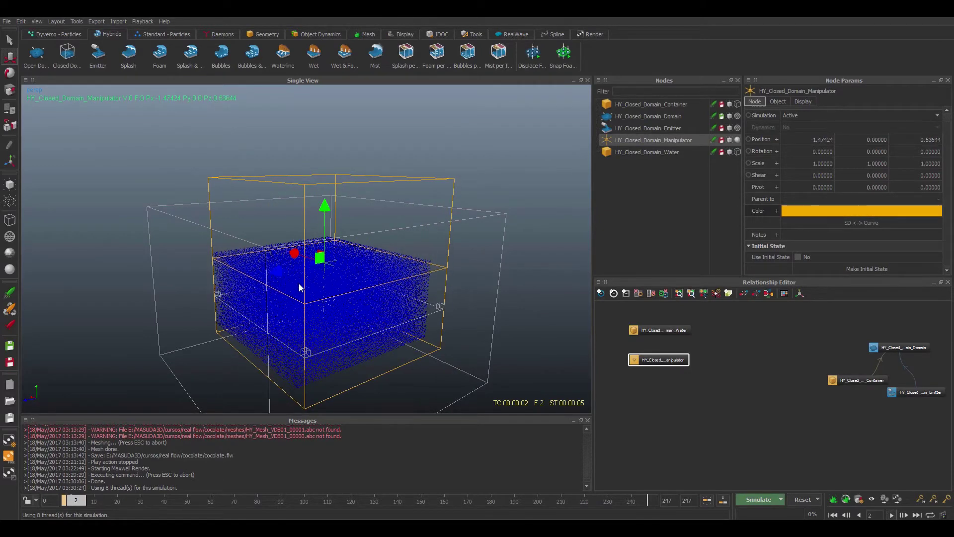
Undo the last two moves of the closed domain's manipulator
key("ctrl+z")
left_click_drag(392, 281, 539, 355, "alt")
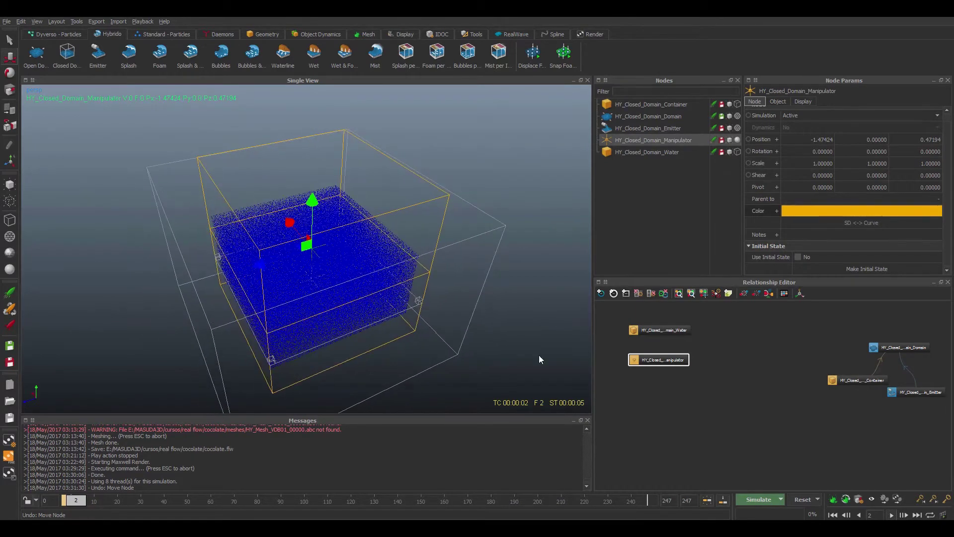
key("ctrl+z")
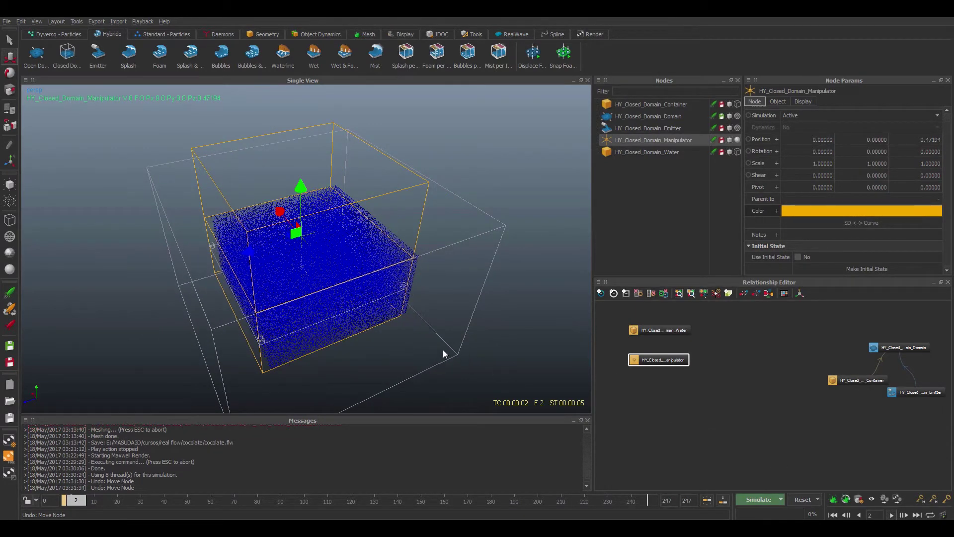
left_click_drag(443, 350, 467, 298, "alt")
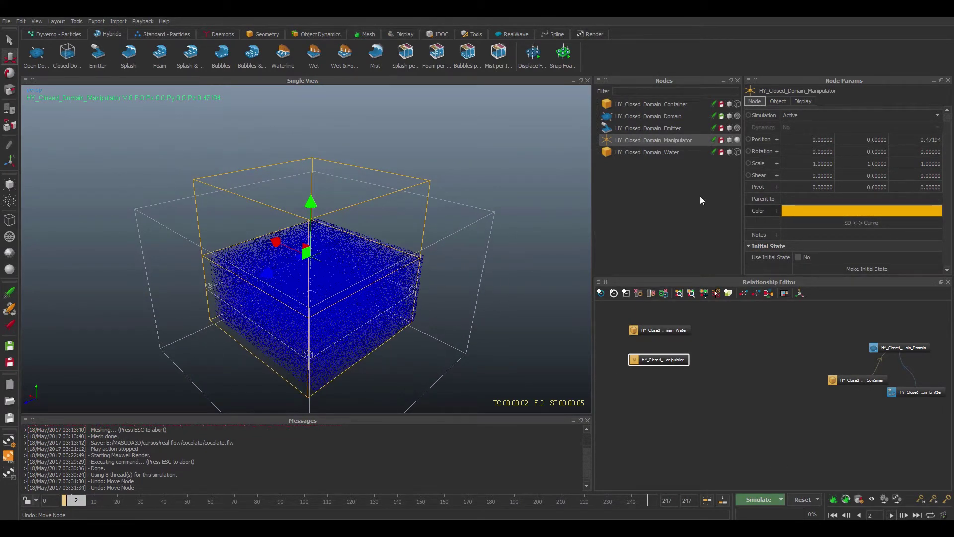
Review the grid Creation mode options of the HY_Closed_Domain_Domain node, keeping Adaptive selected
left_click(641, 116)
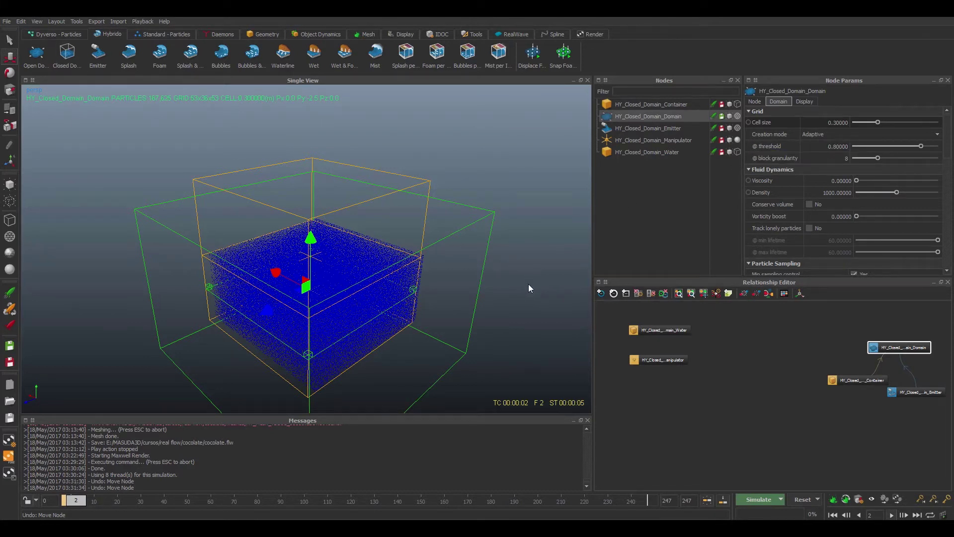
left_click_drag(530, 290, 511, 280, "alt")
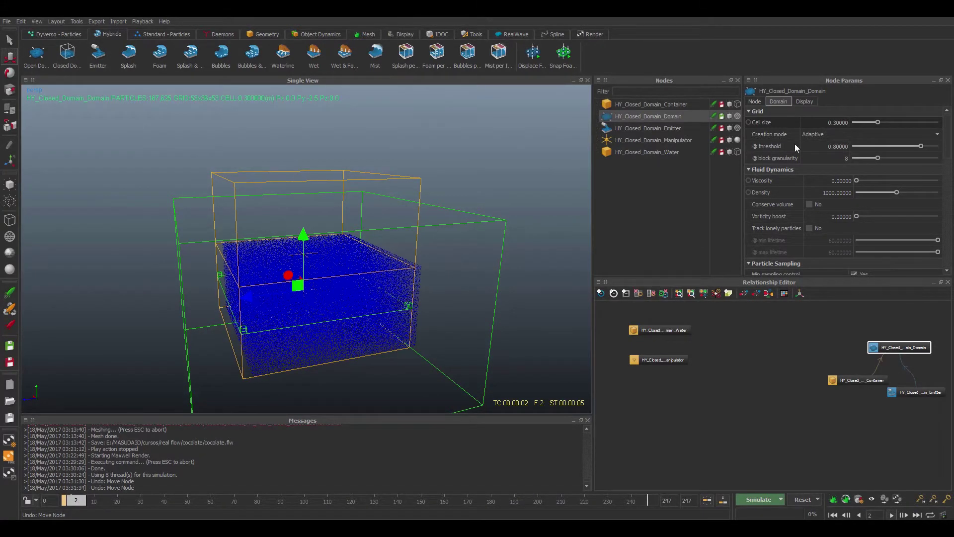
left_click(841, 133)
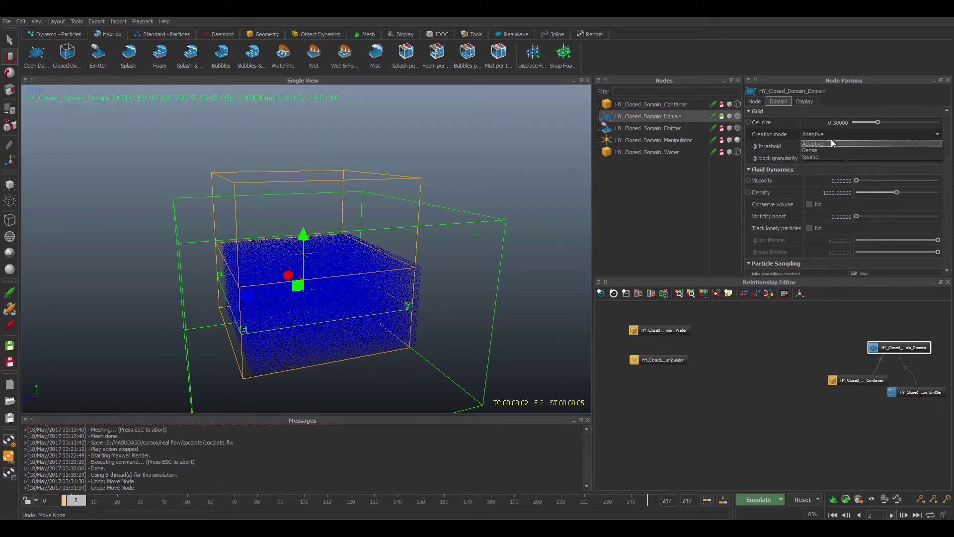
left_click(833, 143)
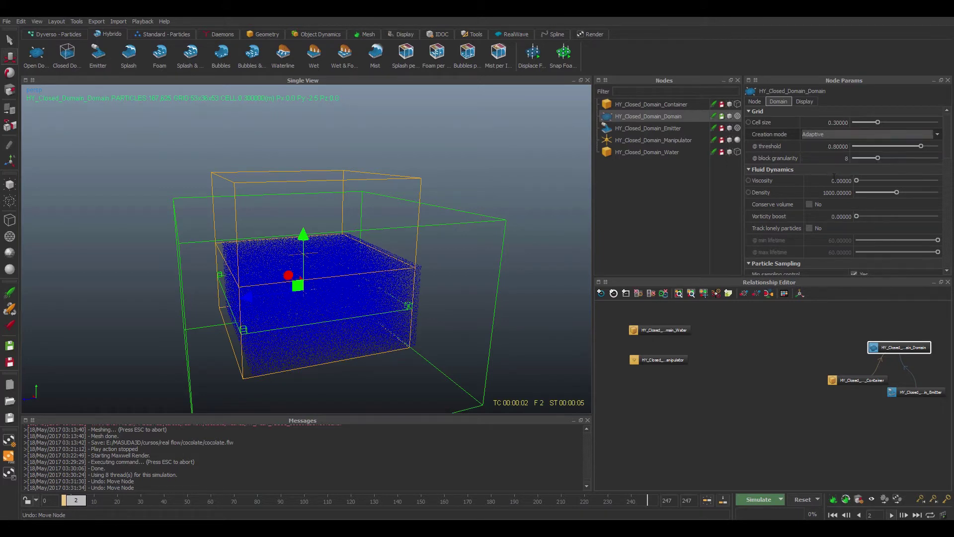
Try the Dense creation mode for the domain grid and restore it to Adaptive
left_click(830, 134)
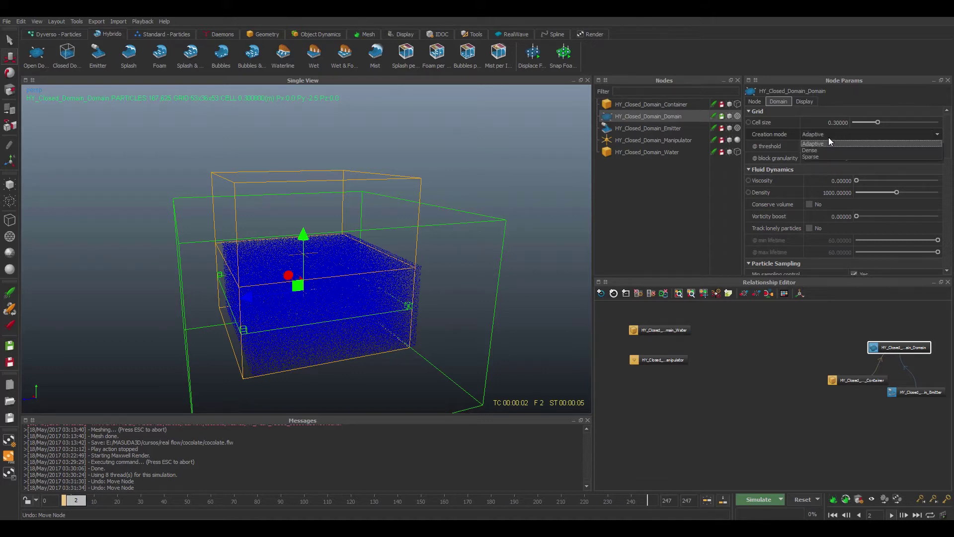
left_click(815, 150)
left_click(832, 137)
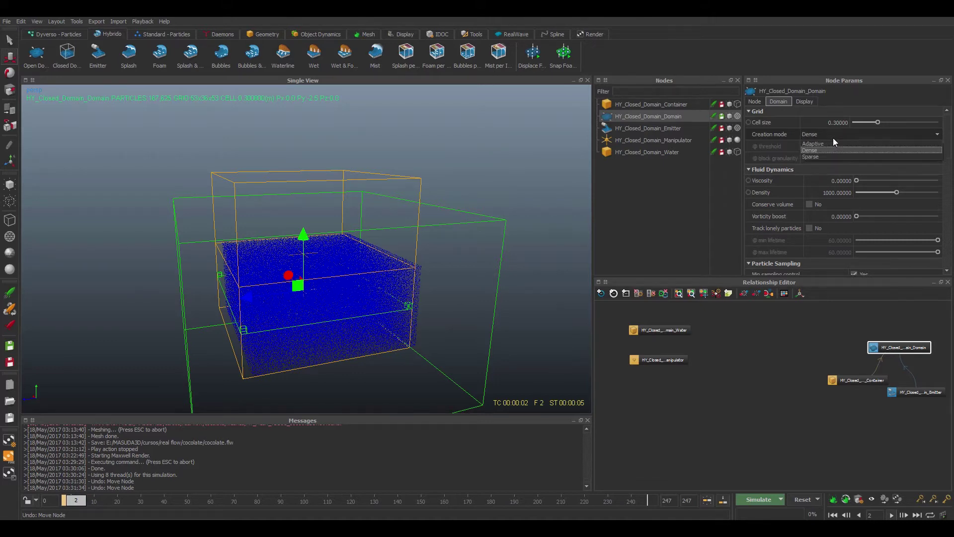
left_click(823, 144)
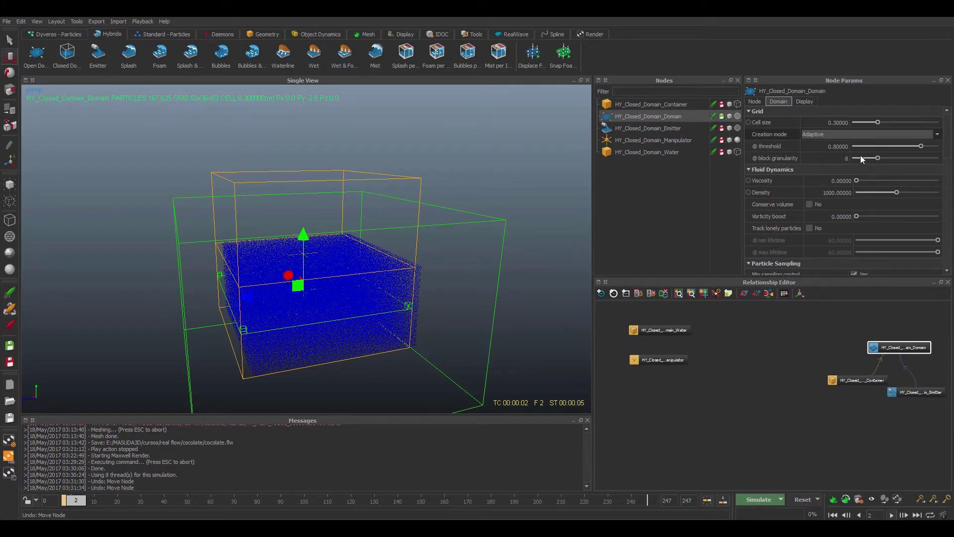
Examine the Fluid Dynamics and Particle Sampling parameters of the domain node
scroll(947, 146, "down", 2)
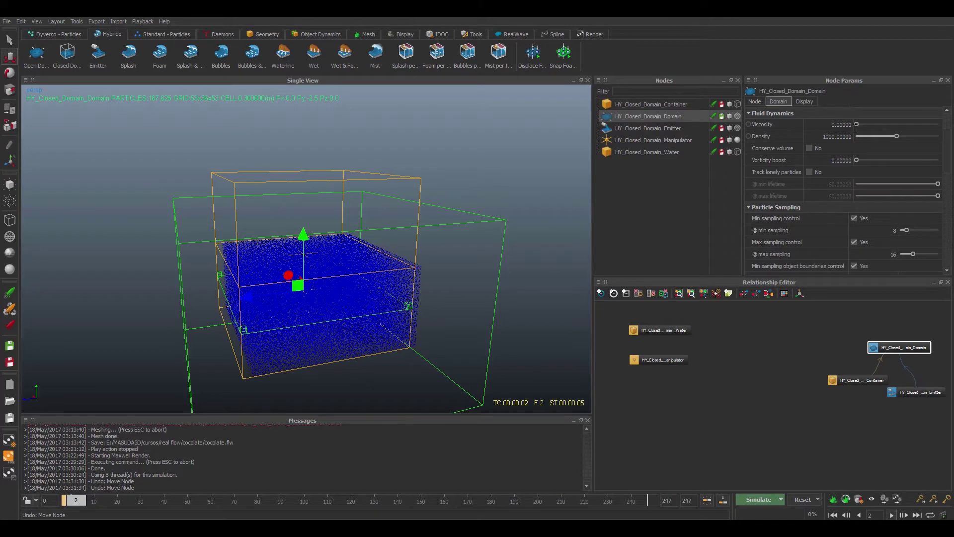
scroll(949, 144, "up", 1)
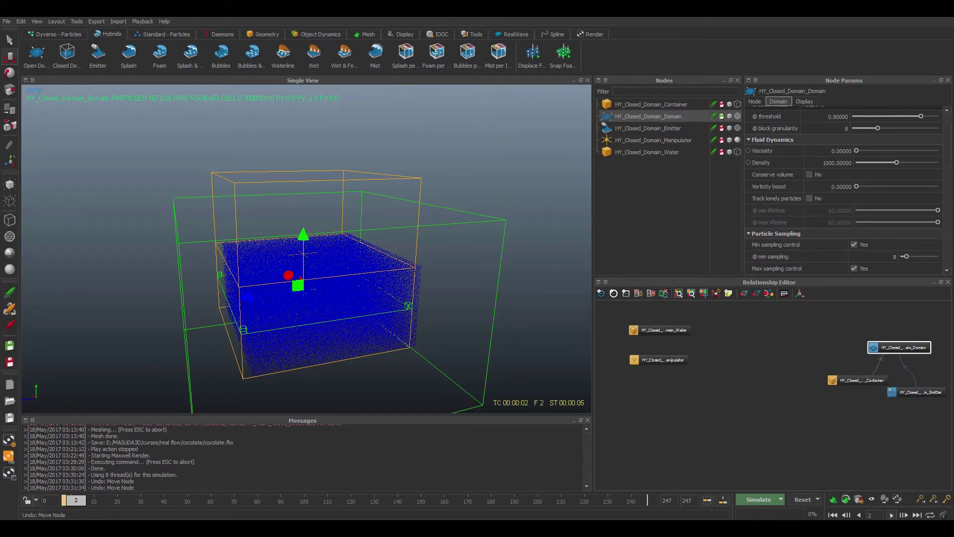
Examine the Particle Sampling, Particle Channels and Ocean Statistical Spectrum parameters of the domain node
scroll(948, 162, "down", 5)
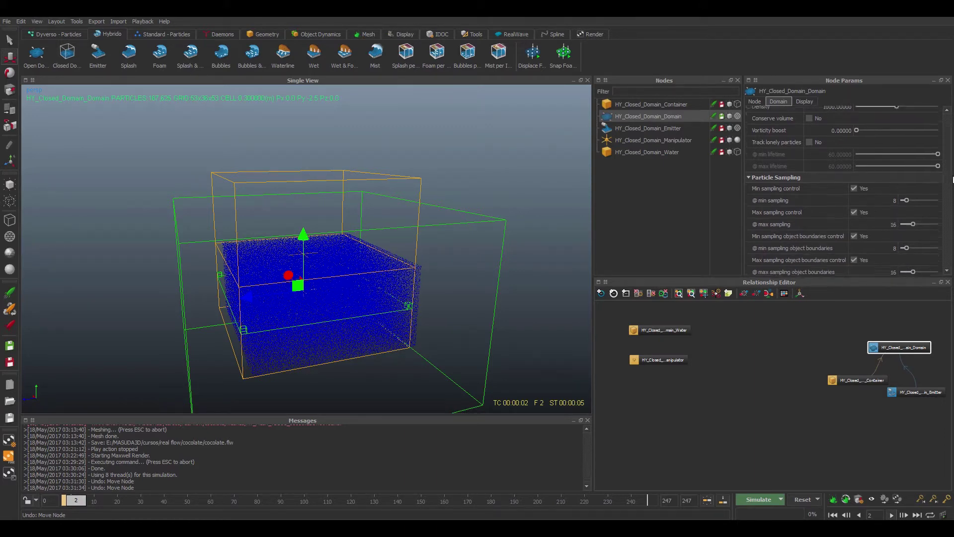
scroll(951, 177, "up", 2)
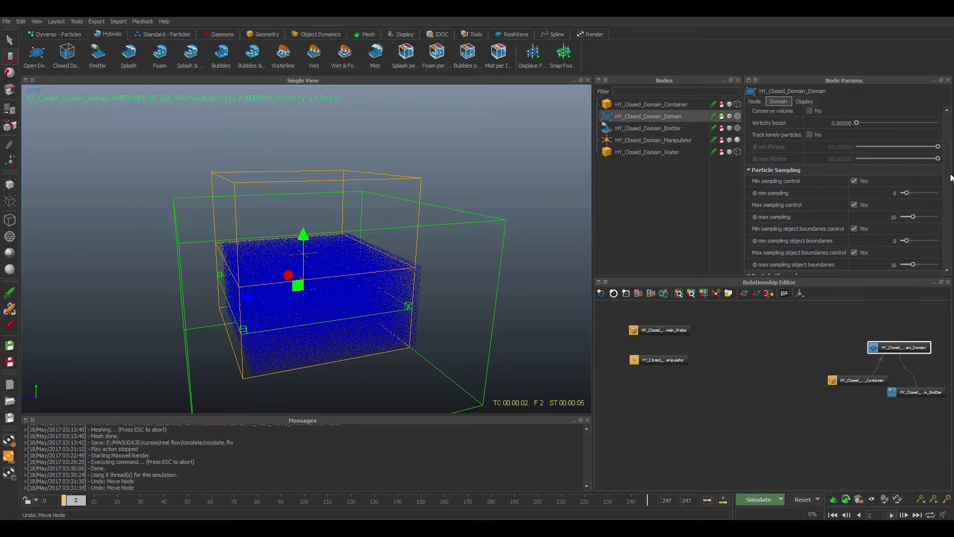
scroll(950, 178, "down", 8)
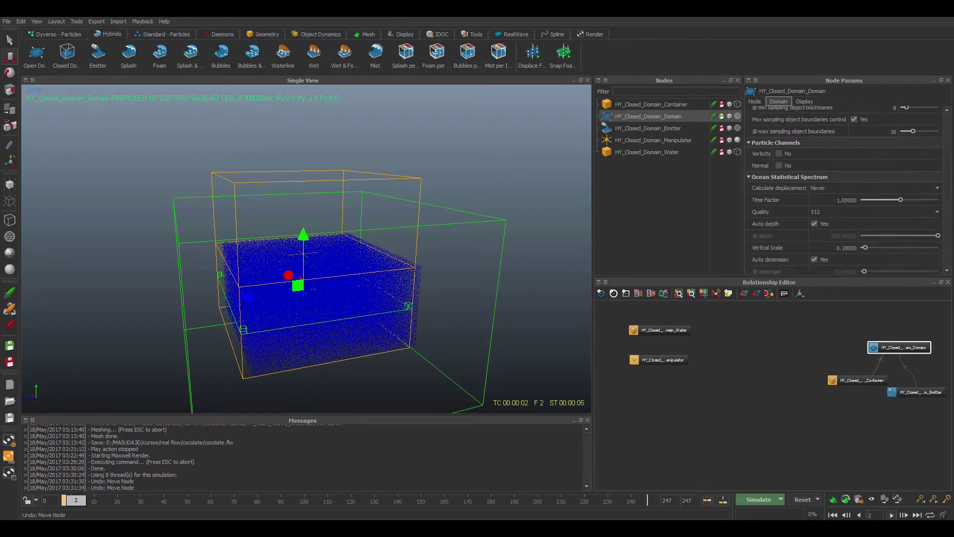
scroll(829, 175, "up", 8)
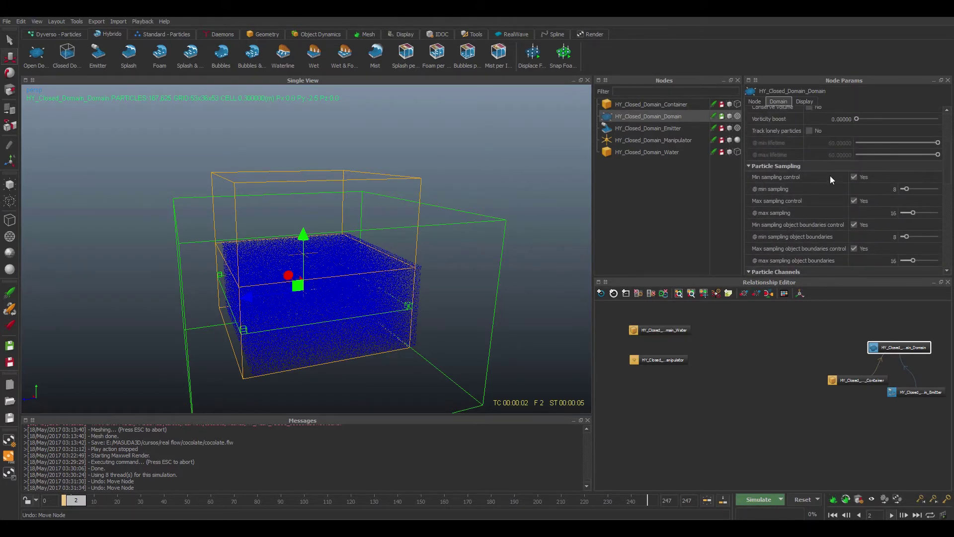
scroll(914, 190, "down", 8)
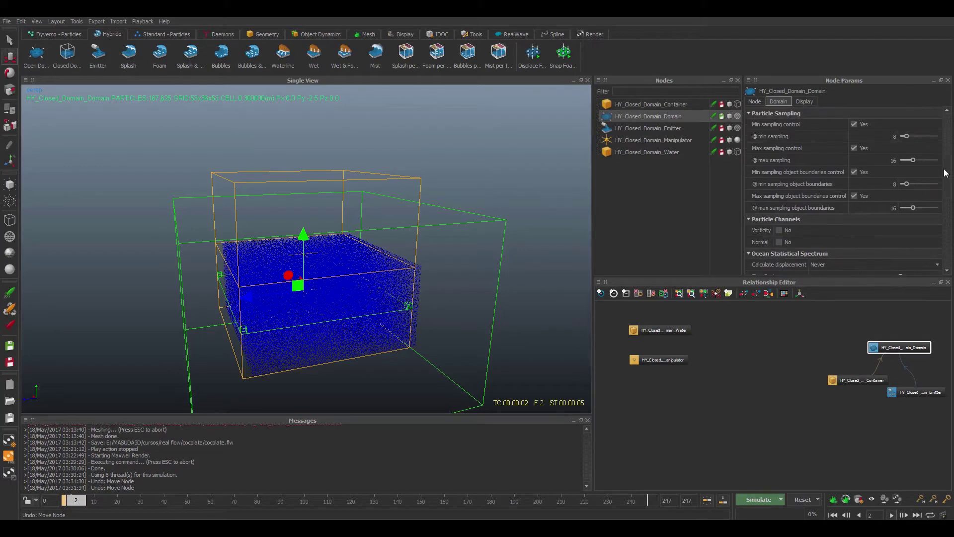
scroll(844, 167, "down", 1)
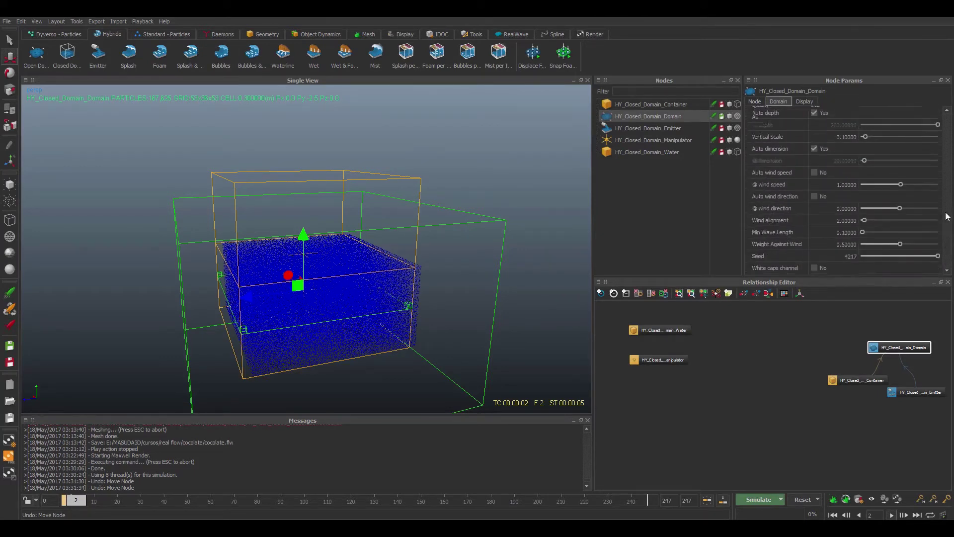
scroll(859, 173, "up", 2)
scroll(927, 181, "down", 3)
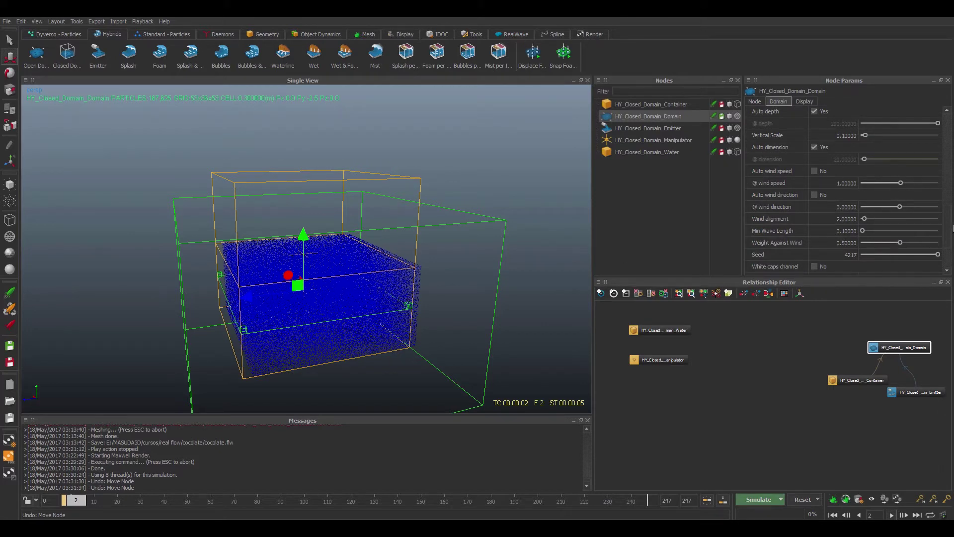
scroll(932, 176, "up", 10)
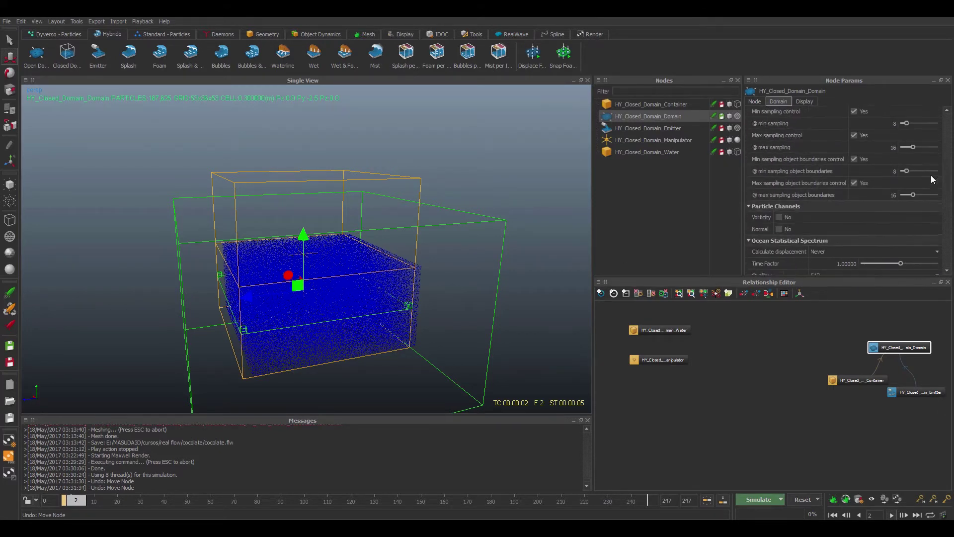
scroll(928, 160, "up", 3)
scroll(944, 163, "up", 3)
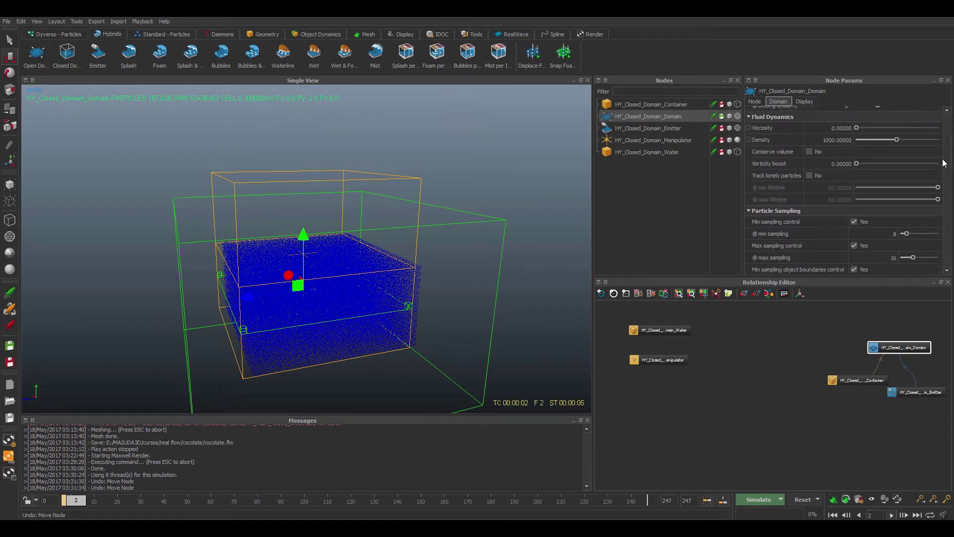
scroll(924, 149, "up", 3)
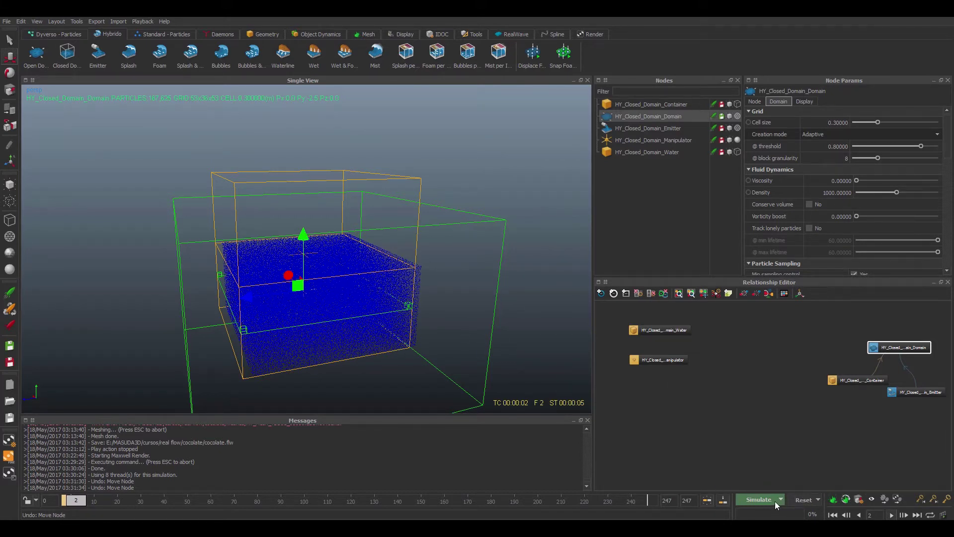
Reset the simulation and scale the HY_Closed_Domain_Water box down to about 3.45 along X
left_click(790, 499)
left_click(456, 276)
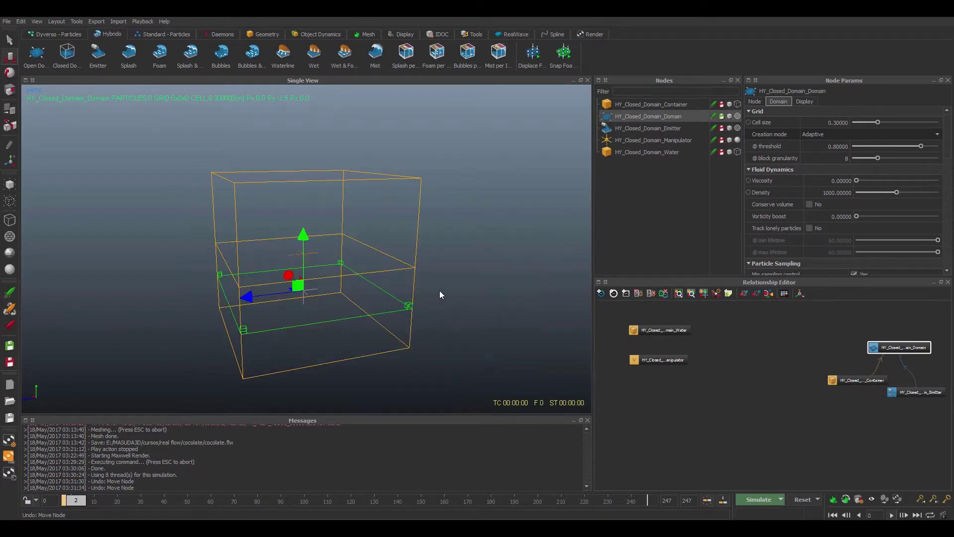
left_click_drag(461, 282, 402, 291, "alt")
left_click(410, 275)
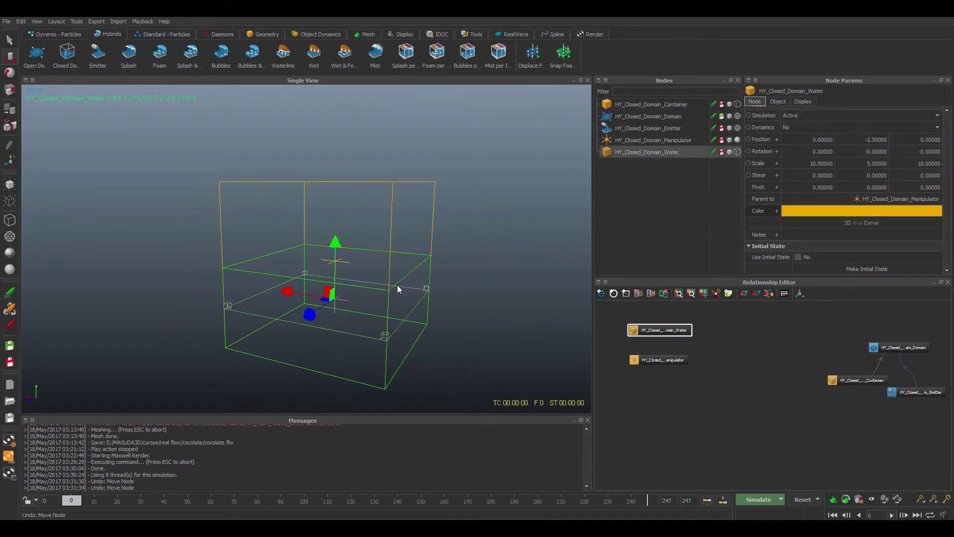
key("e")
key("r")
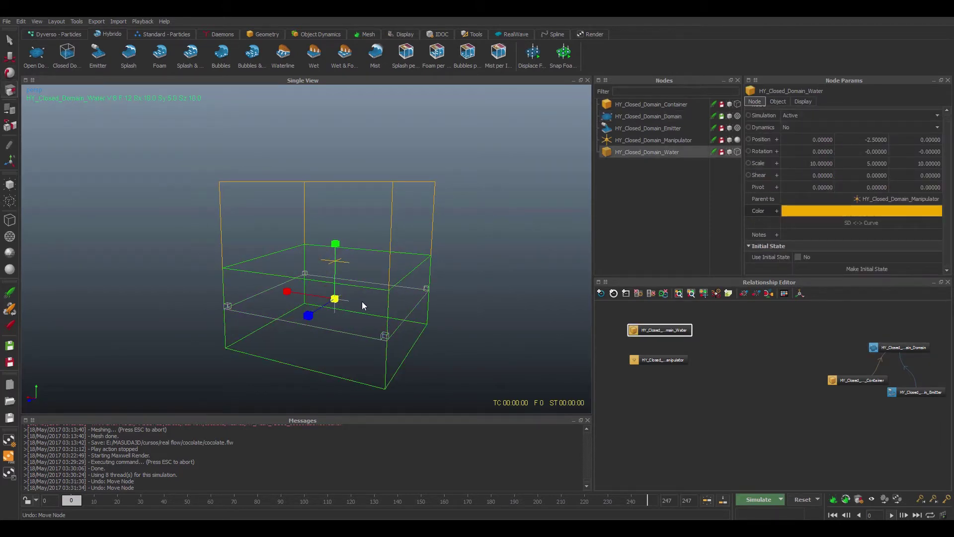
key("e")
key("r")
left_click_drag(291, 298, 375, 301)
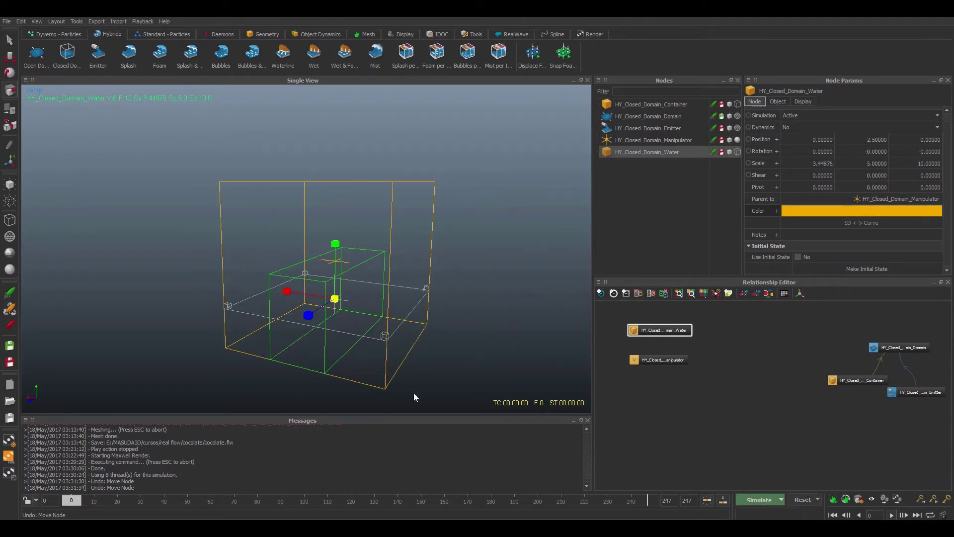
Run the simulation briefly, then add a Gravity daemon and place its node above the domain node in the Relationship Editor
left_click(759, 500)
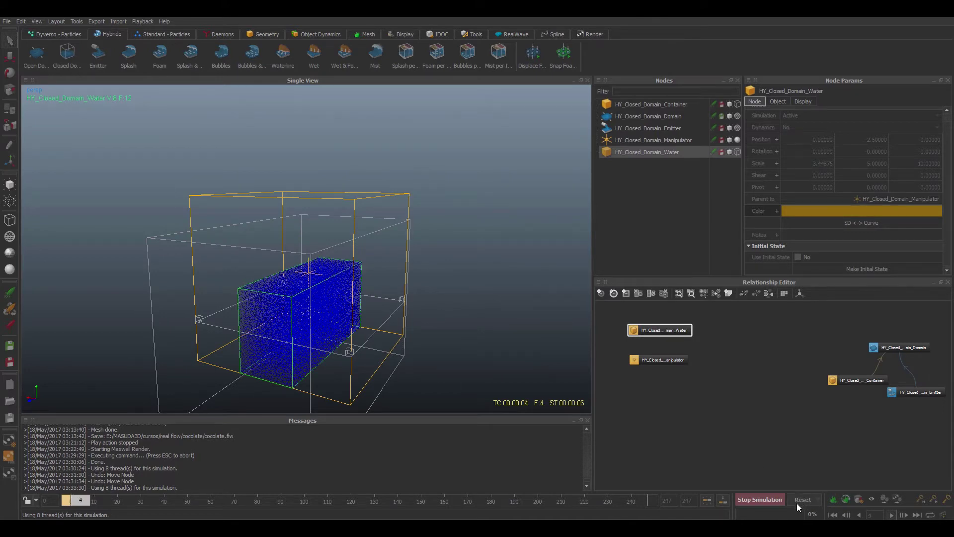
left_click(223, 34)
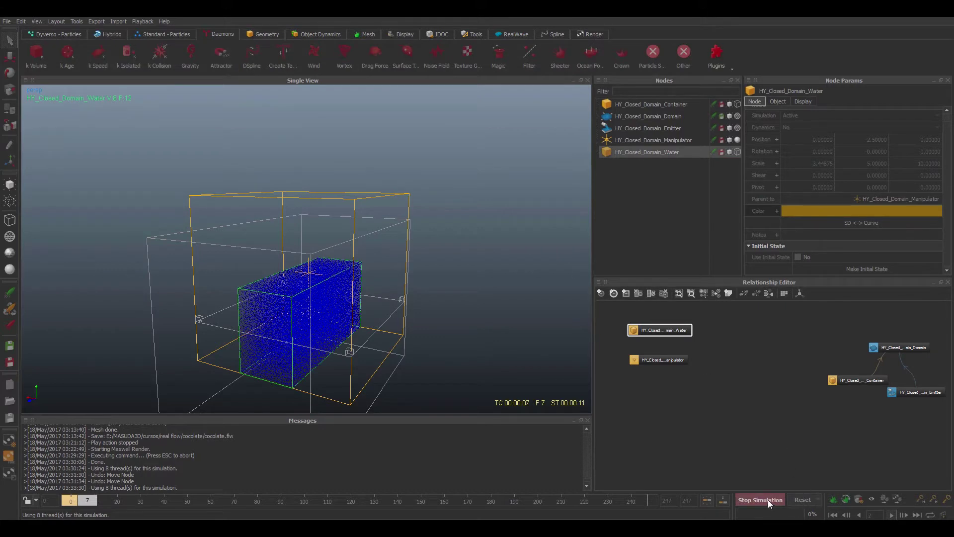
left_click(191, 55)
middle_click_drag(868, 317, 807, 351)
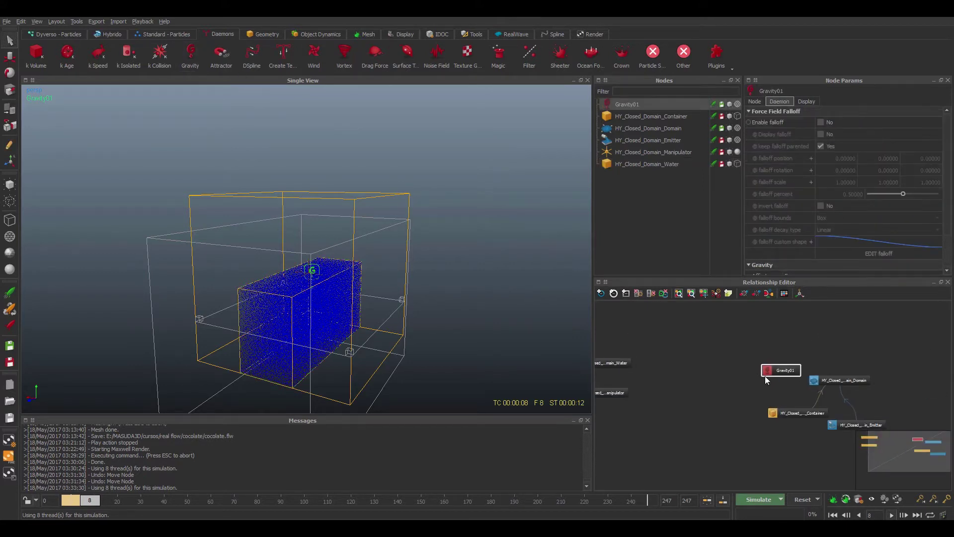
left_click_drag(764, 376, 871, 343)
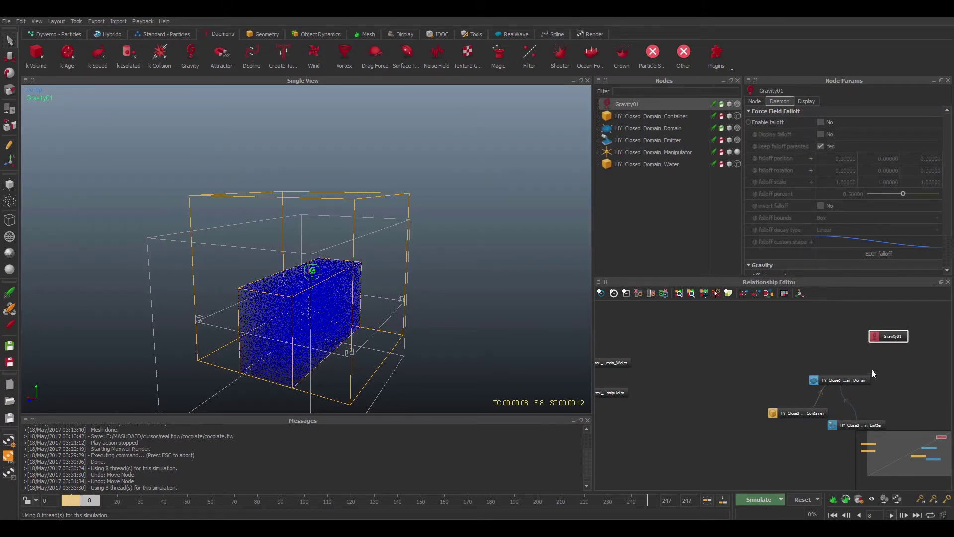
Link the gravity daemon to HY_Closed_Domain_Domain and spread the container and emitter nodes apart in the Relationship Editor
left_click_drag(879, 341, 818, 387)
left_click_drag(786, 417, 720, 407)
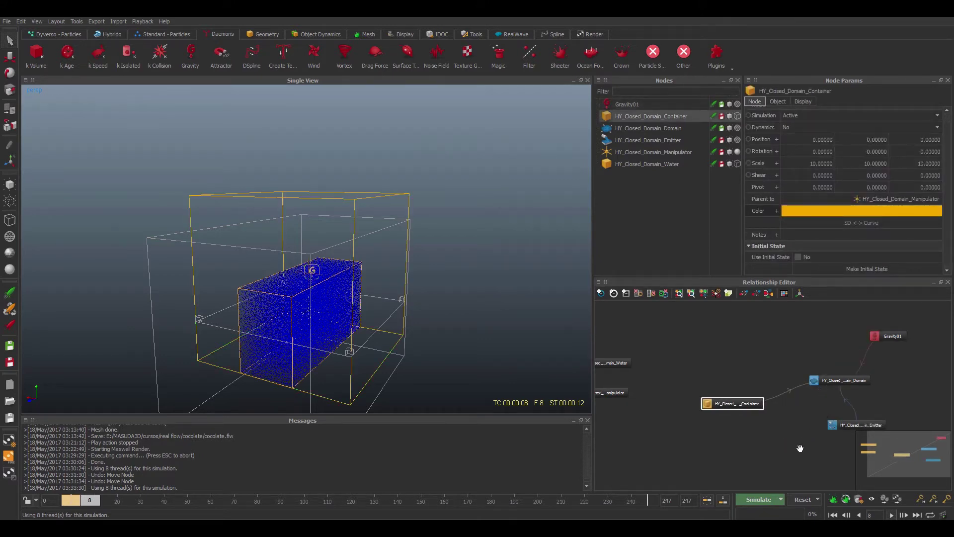
left_click_drag(844, 425, 806, 446)
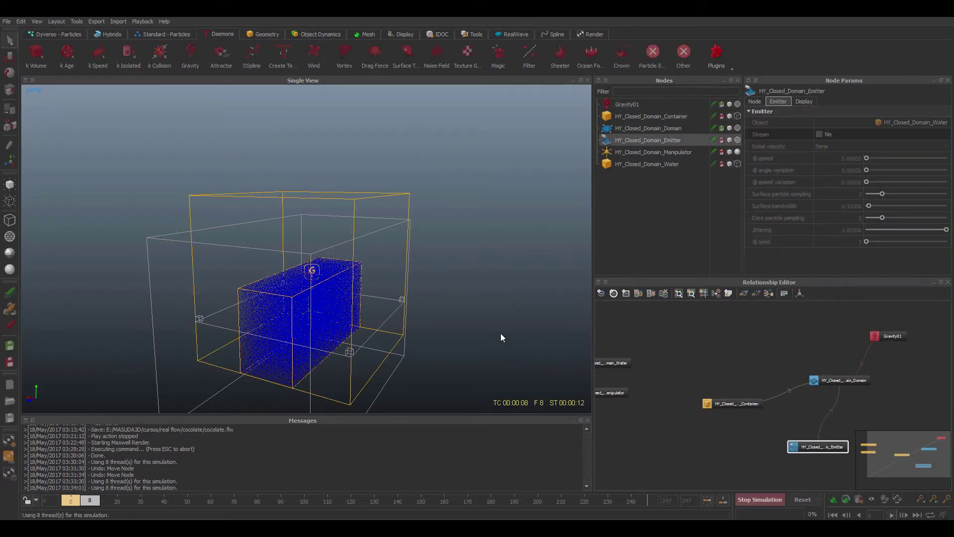
Resume the simulation briefly with gravity linked, stop it and reset all simulation data
left_click_drag(472, 271, 462, 232, "alt")
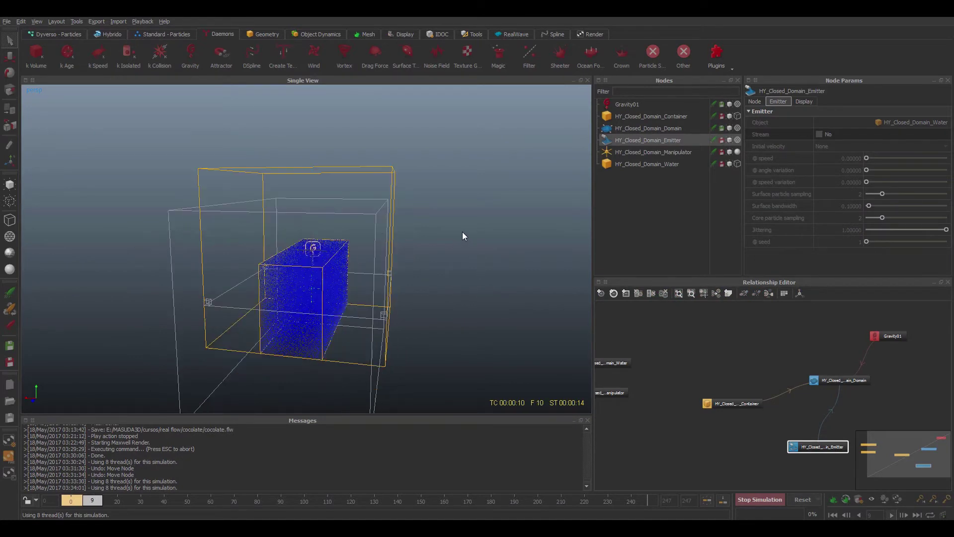
left_click(777, 503)
left_click(798, 499)
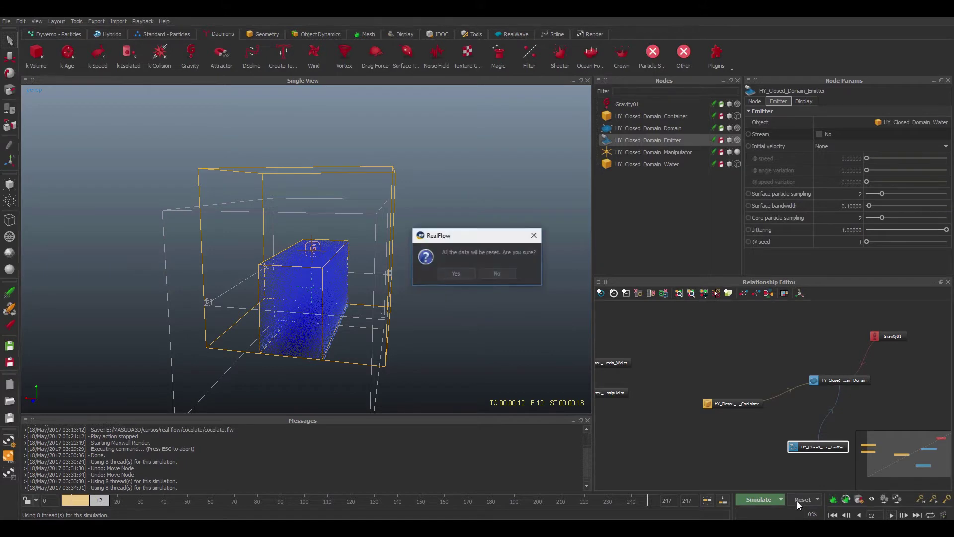
key("Return")
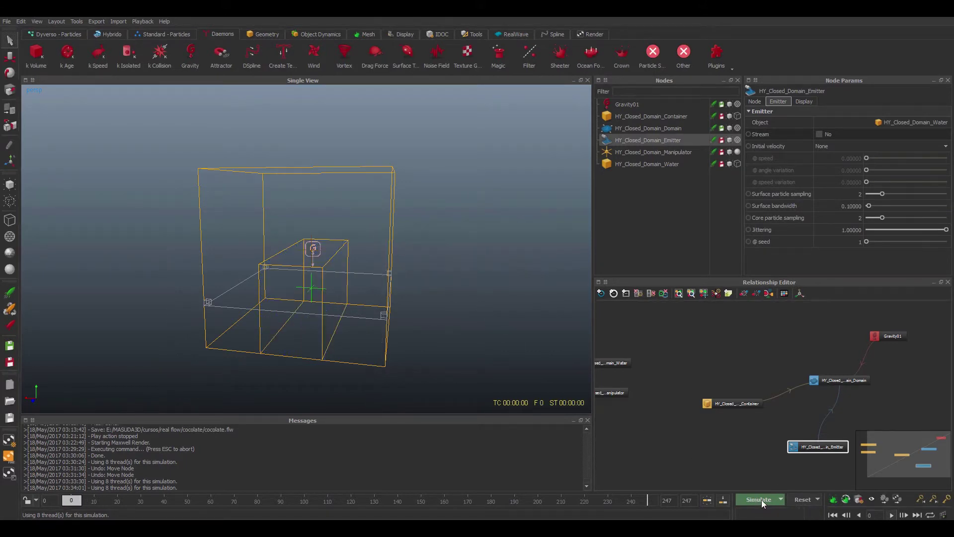
Simulate the water collapsing under gravity from frame 0, watch it from several angles and stop at frame 15
left_click(760, 499)
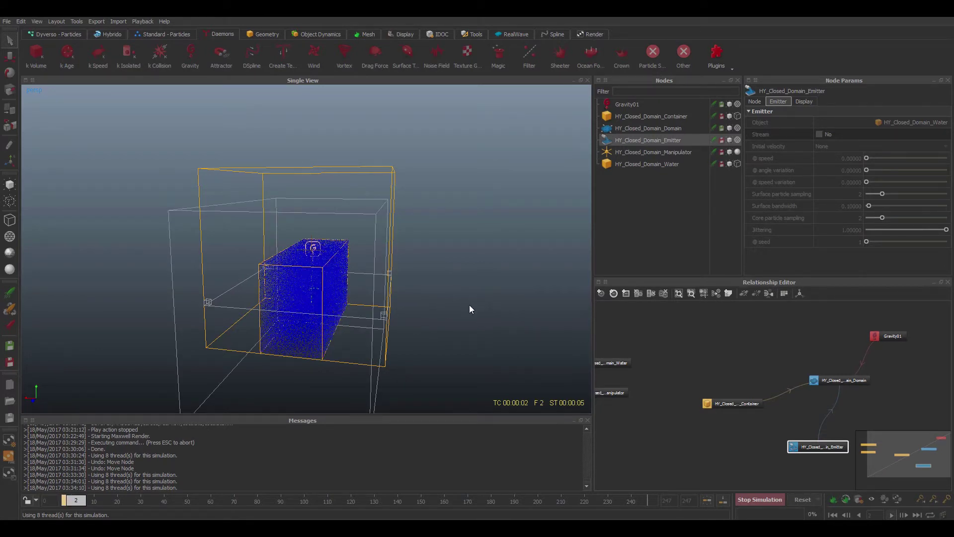
left_click_drag(491, 318, 520, 316, "alt")
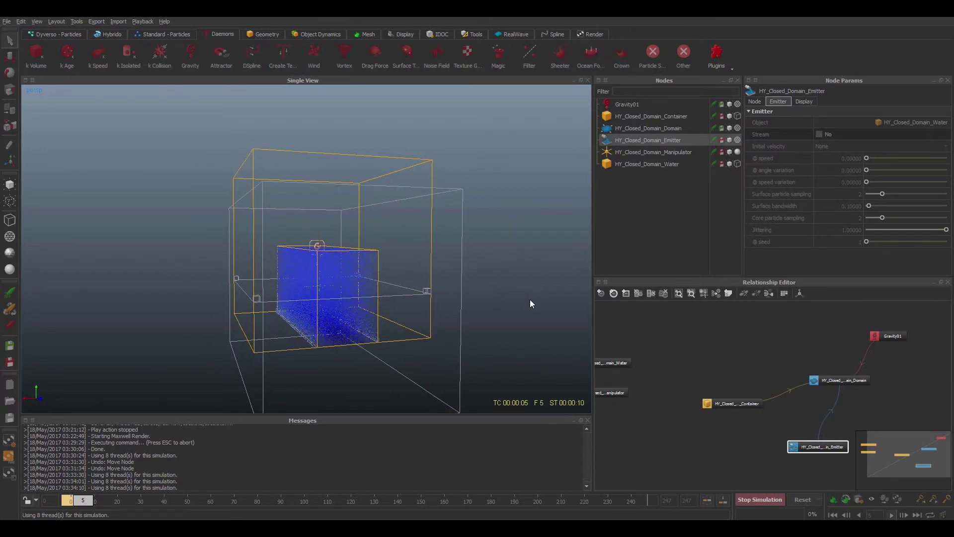
left_click_drag(530, 300, 496, 296, "alt")
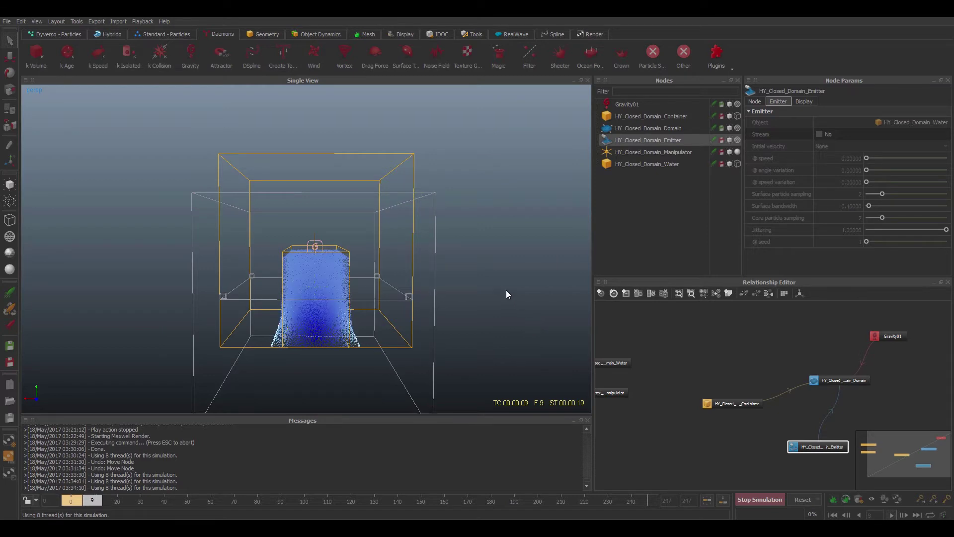
left_click_drag(505, 286, 512, 323, "alt")
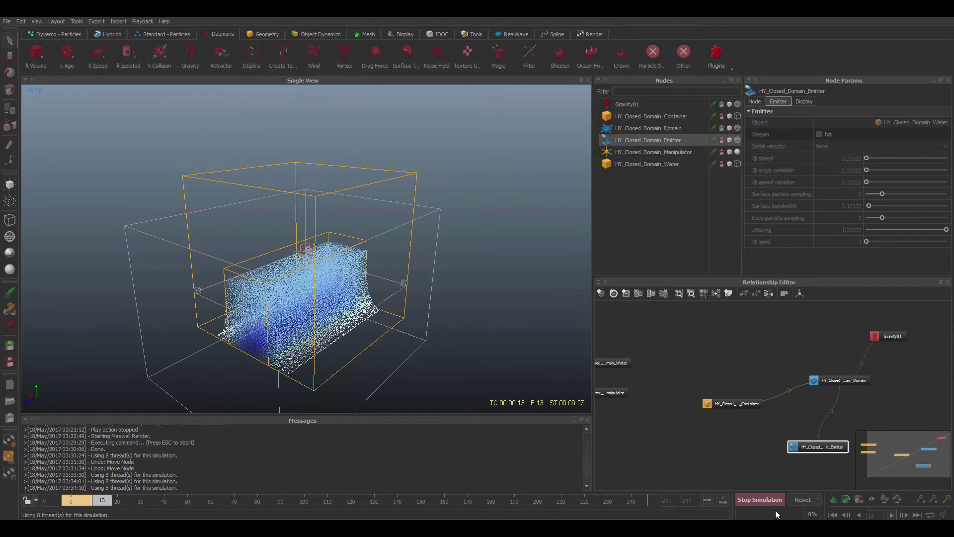
left_click(761, 500)
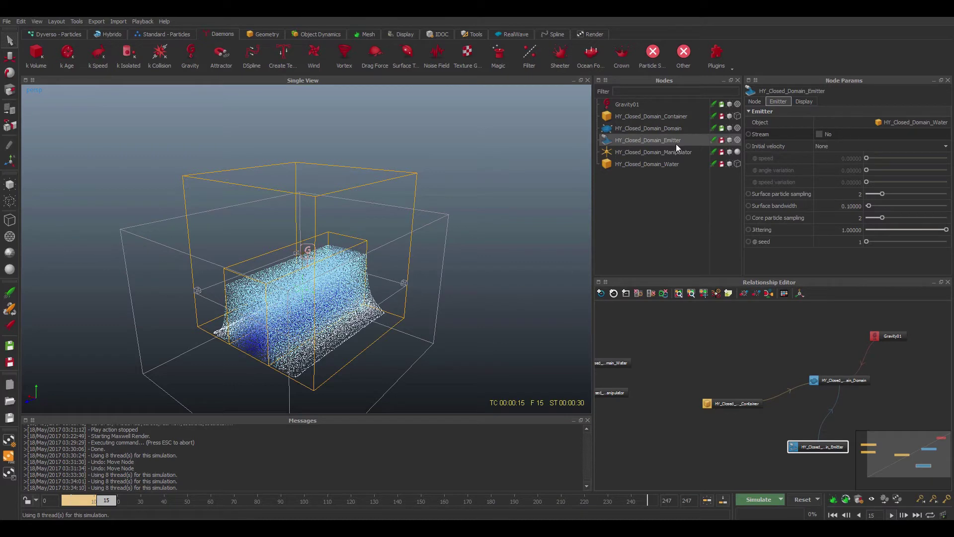
Set the grid cell size of HY_Closed_Domain_Domain to 0.1 and inspect the cell marker up close
left_click(652, 128)
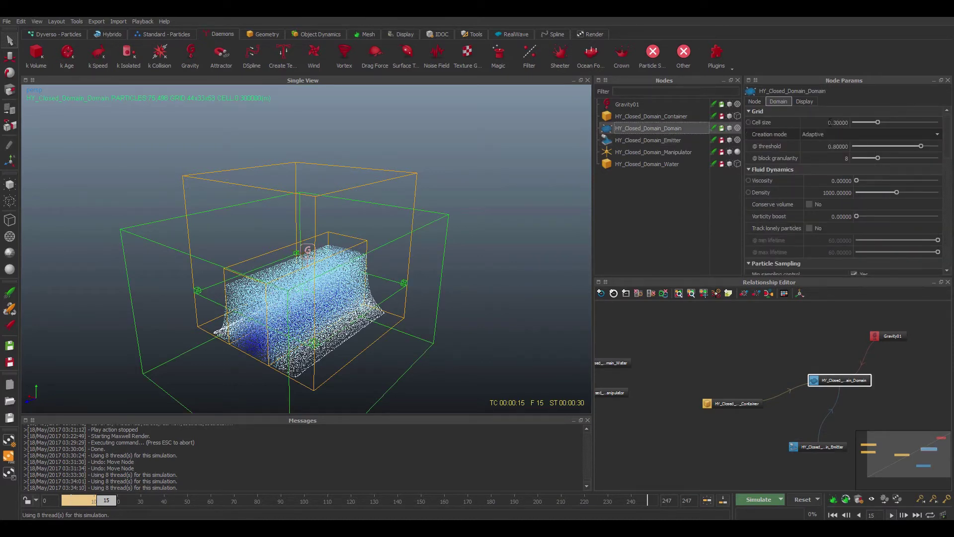
left_click(835, 122)
left_click(835, 123)
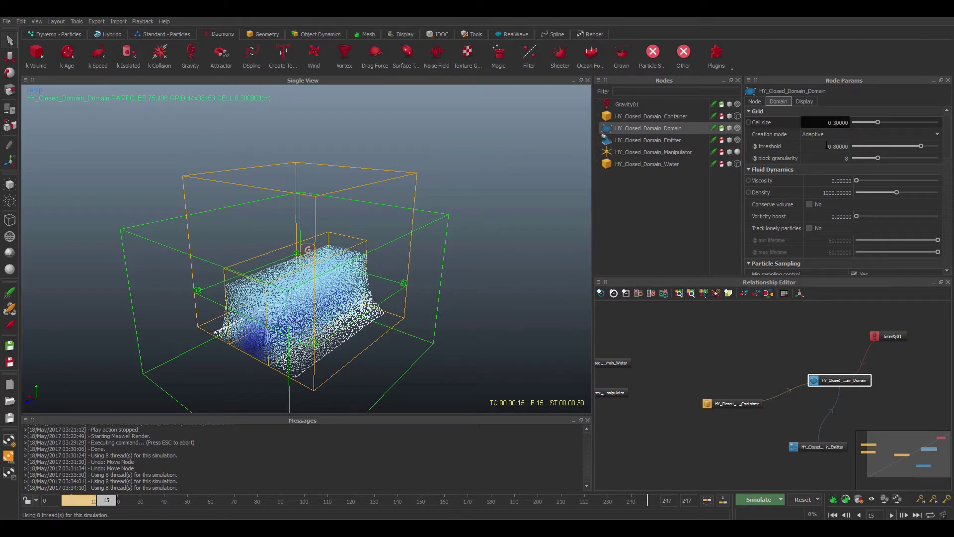
key("BackSpace")
type("1")
key("Return")
scroll(406, 281, "up", 6)
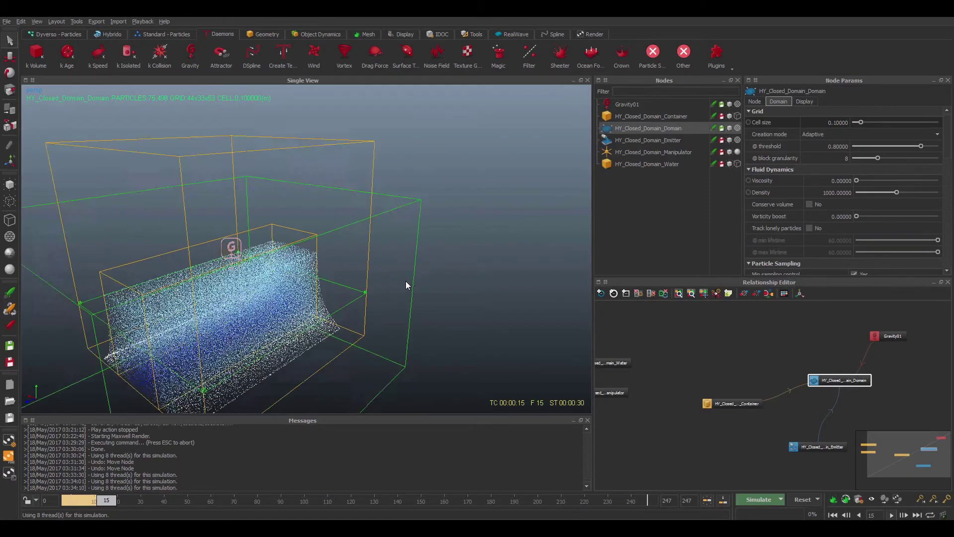
left_click_drag(419, 291, 403, 208, "alt")
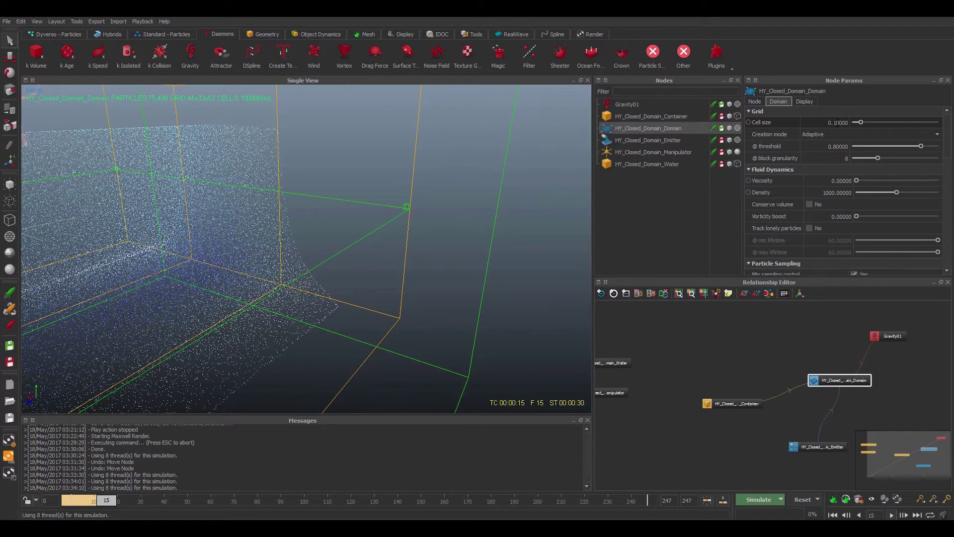
Set the domain's grid cell size back to 0.3
left_click(837, 124)
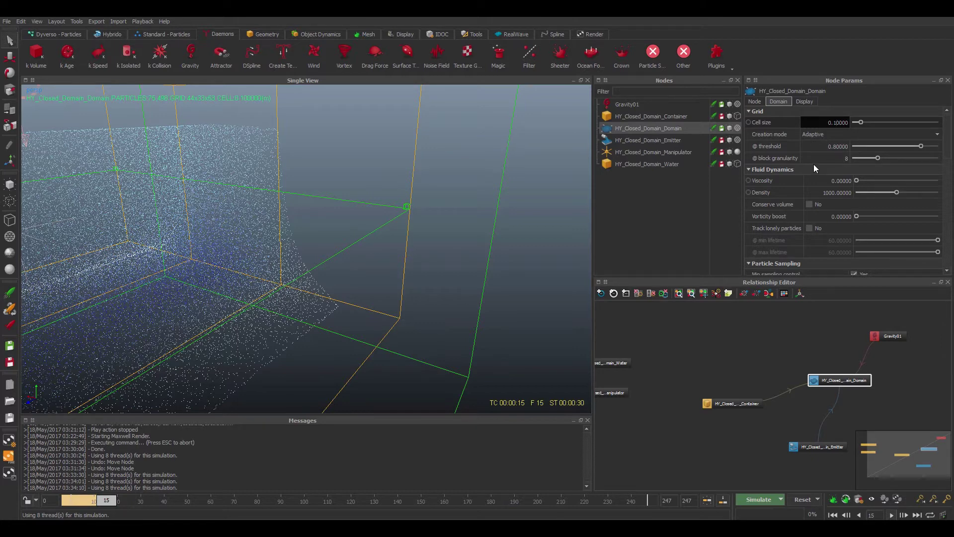
key("BackSpace")
type("3")
key("Return")
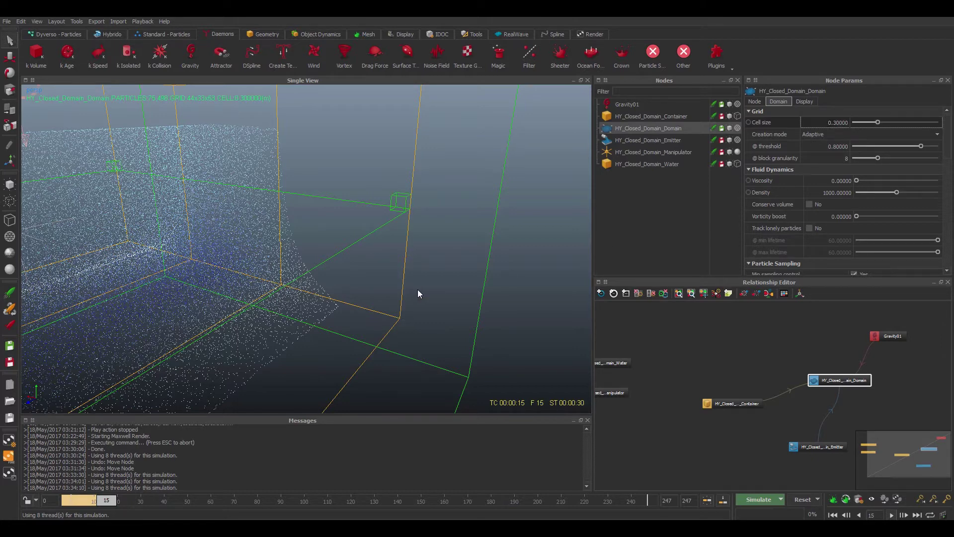
left_click_drag(408, 294, 326, 296, "alt")
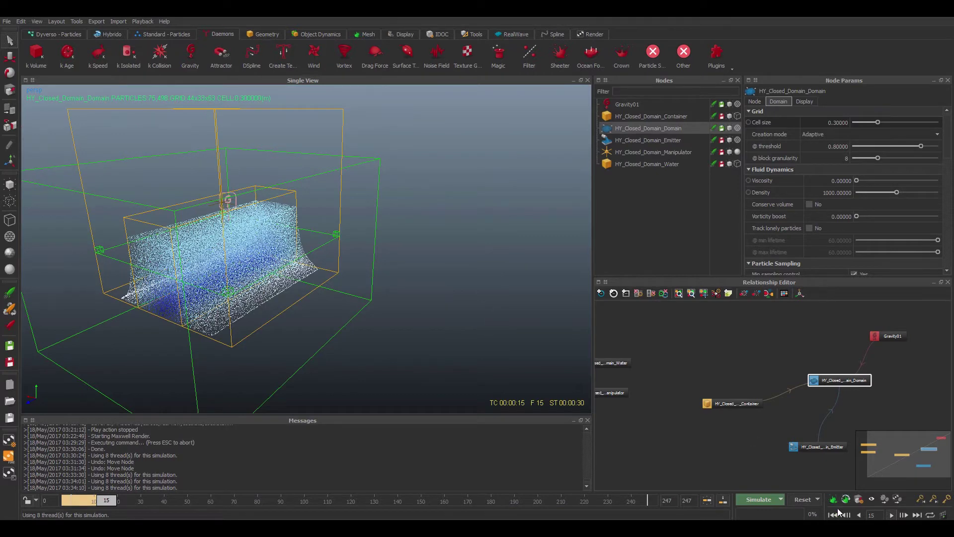
Reset all simulation data and delete the HY_Closed_Domain_Water volume from the scene
left_click(794, 499)
left_click(457, 273)
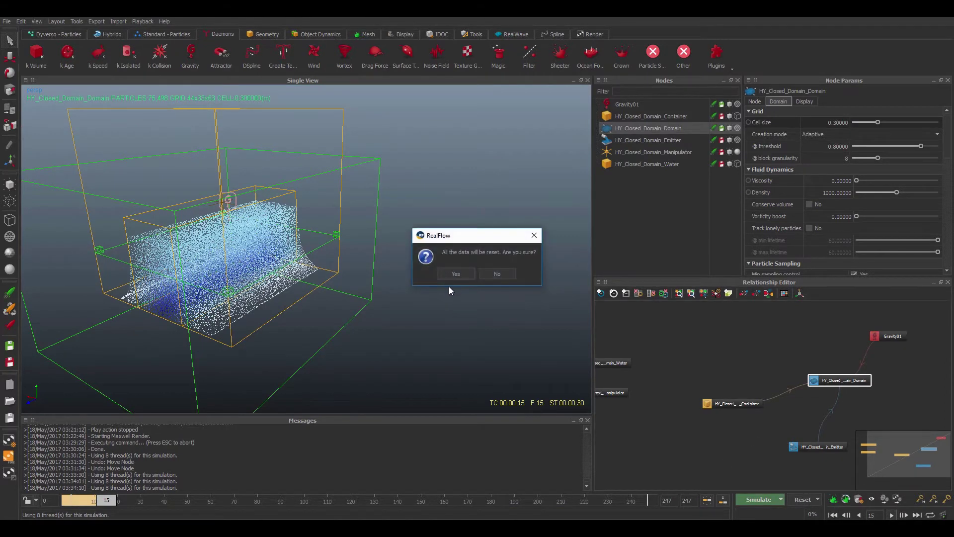
left_click_drag(428, 297, 381, 247, "alt")
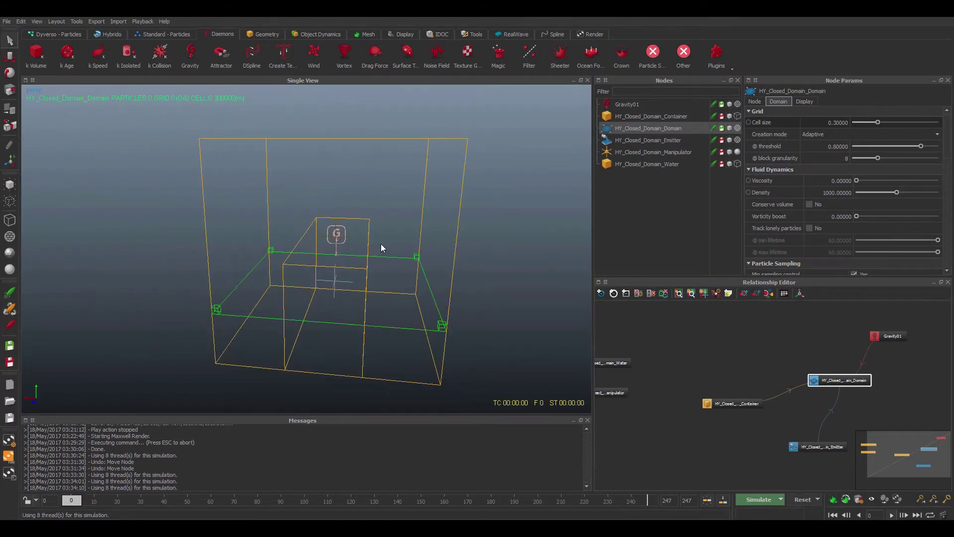
left_click(370, 235)
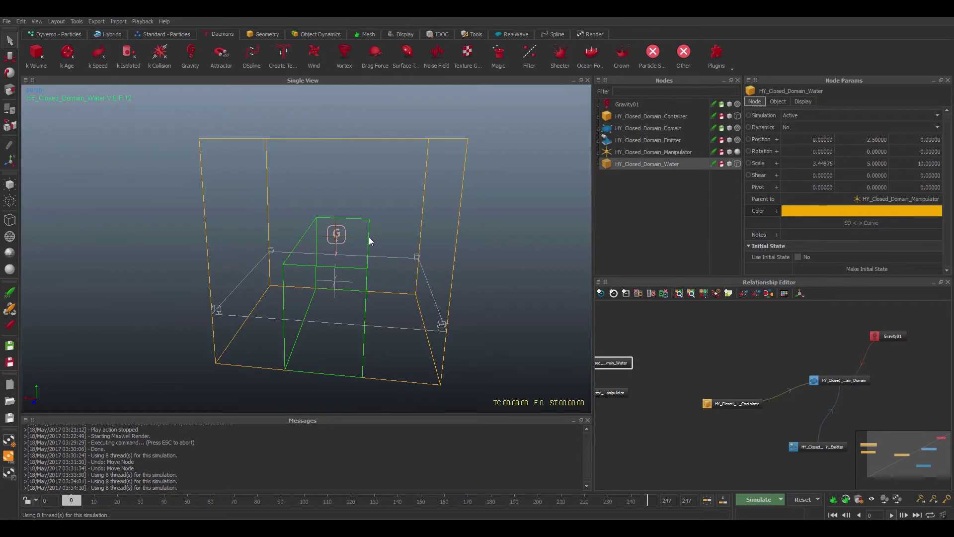
key("Delete")
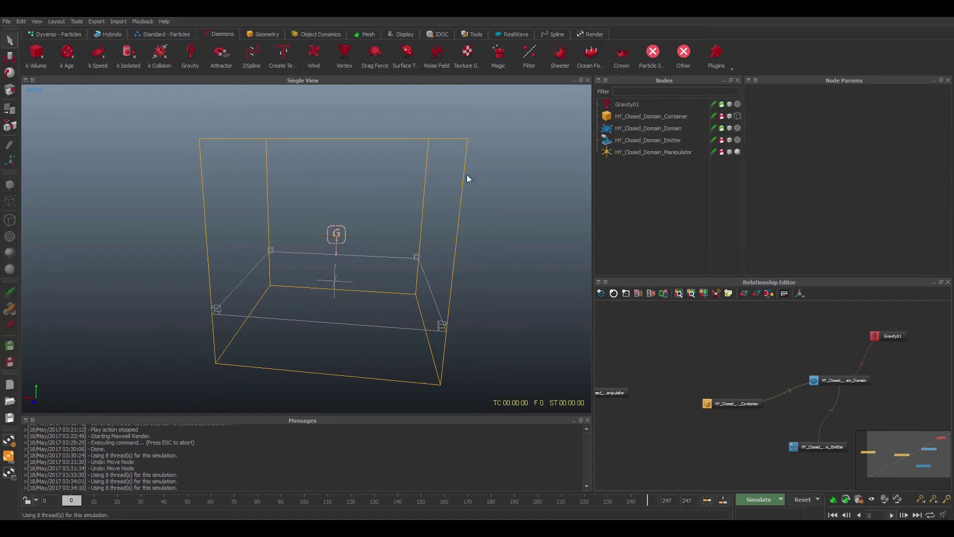
Add a cylinder displayed as wireframe and rotate it to about 90.5° around Z so it lies on its side
left_click(263, 35)
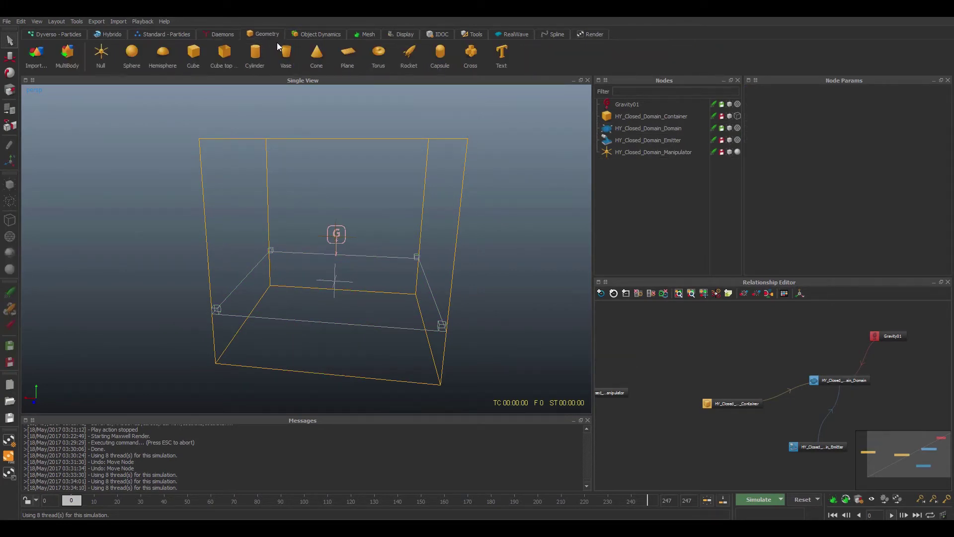
left_click(266, 51)
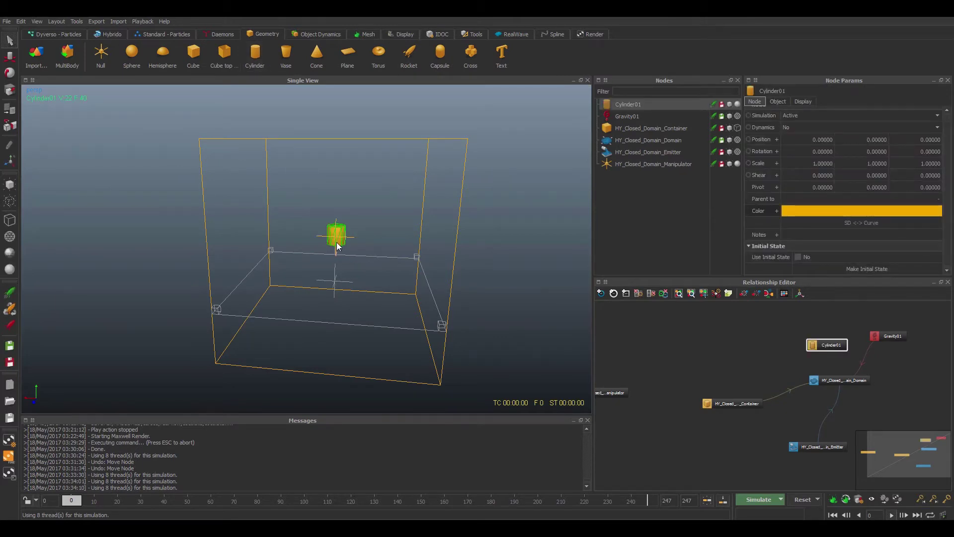
key("w")
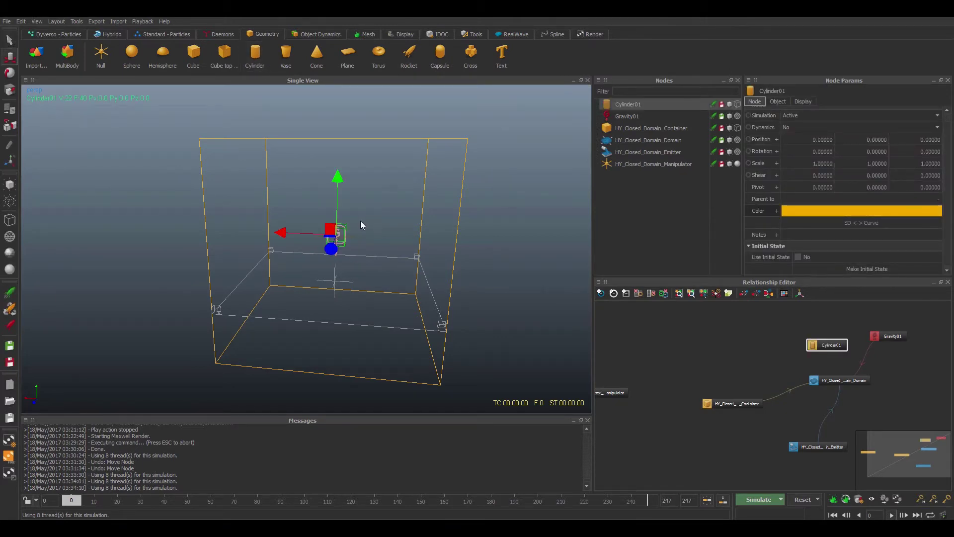
key("e")
left_click_drag(382, 199, 398, 270)
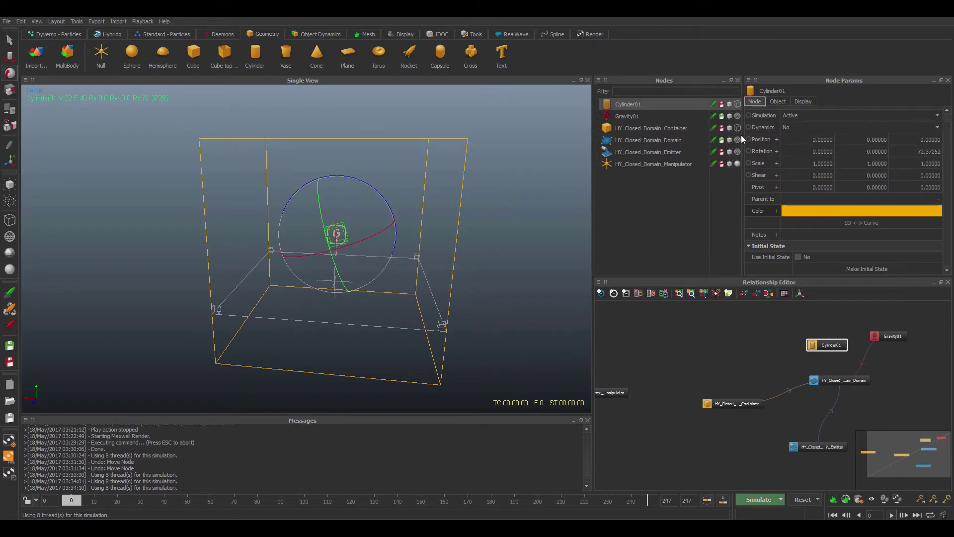
left_click(737, 104)
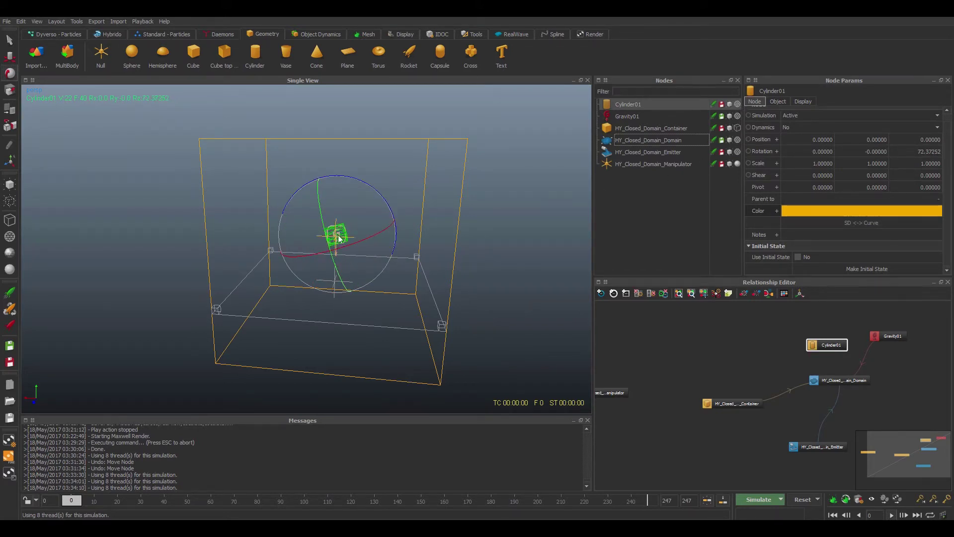
left_click_drag(401, 197, 330, 234)
Move the cylinder high up near one side wall of the container, to about X 3.69 and Y 3.26
key("q")
key("w")
left_click_drag(273, 174, 274, 115)
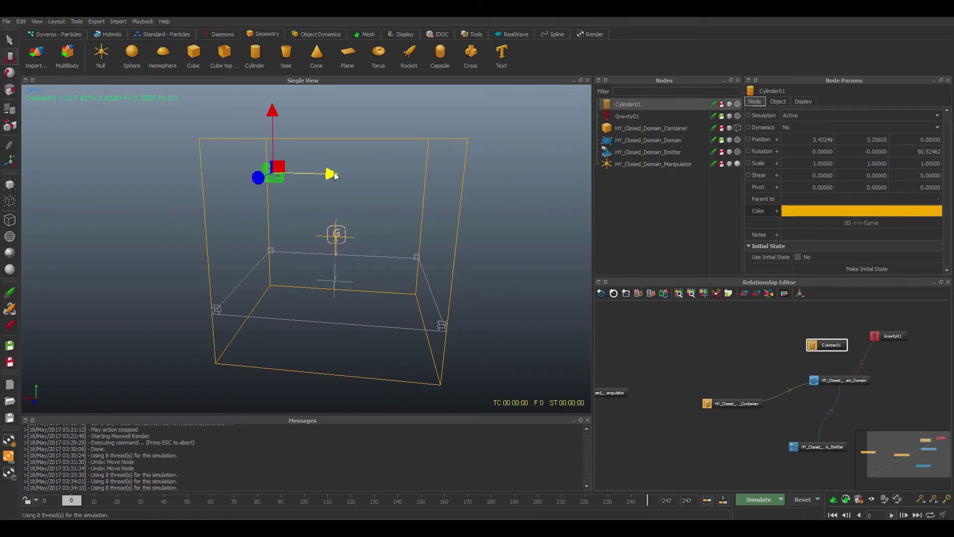
left_click_drag(326, 174, 332, 175)
left_click_drag(365, 216, 344, 228, "alt")
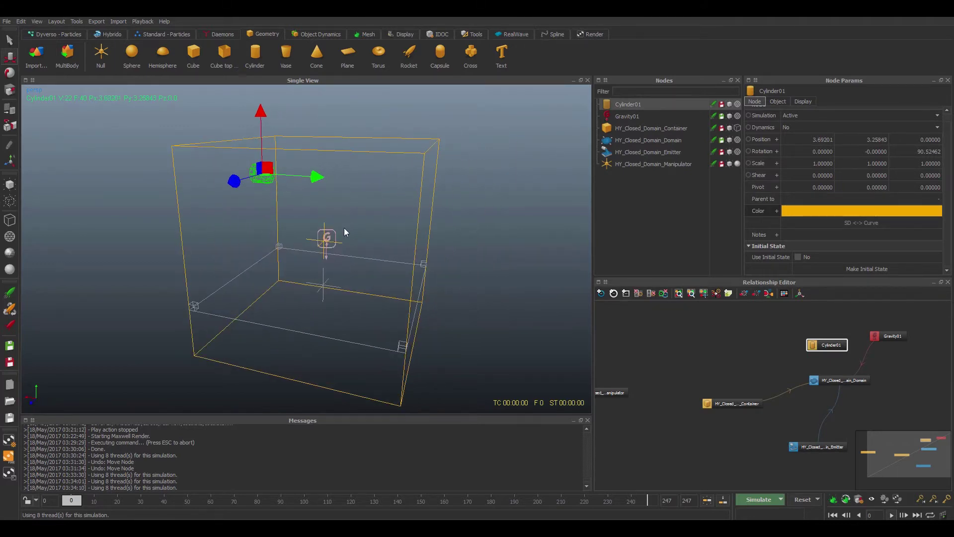
Assign Cylinder01 as the emitting object of HY_Closed_Domain_Emitter
left_click(648, 151)
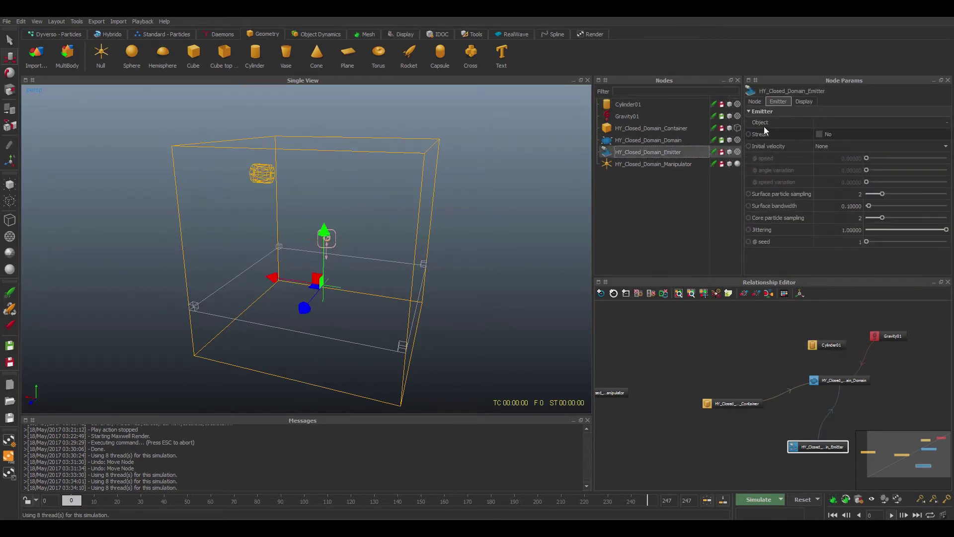
left_click(946, 123)
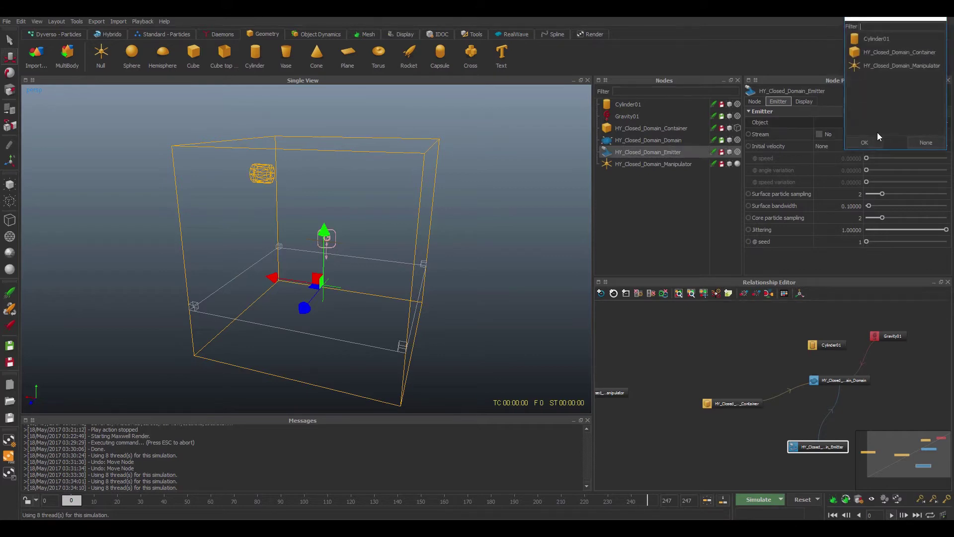
left_click(876, 39)
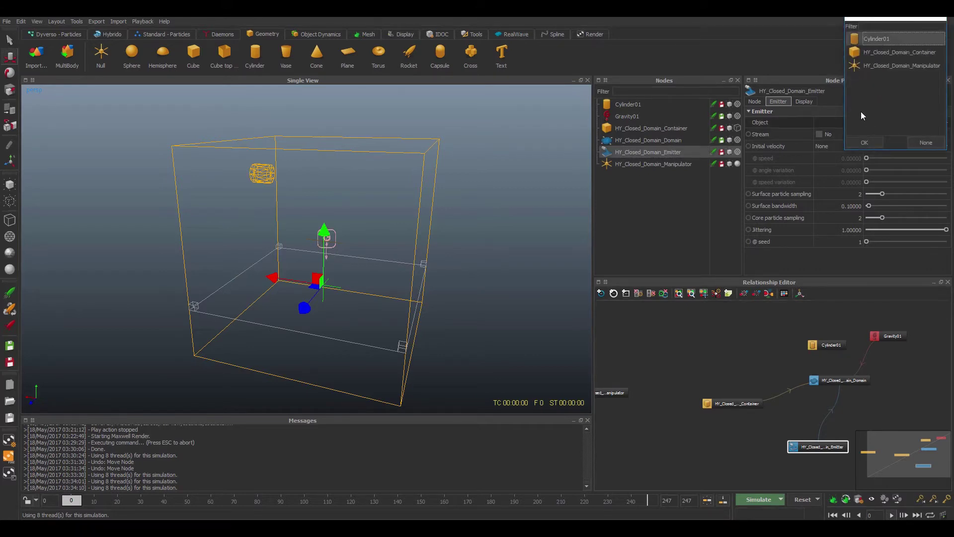
left_click(864, 142)
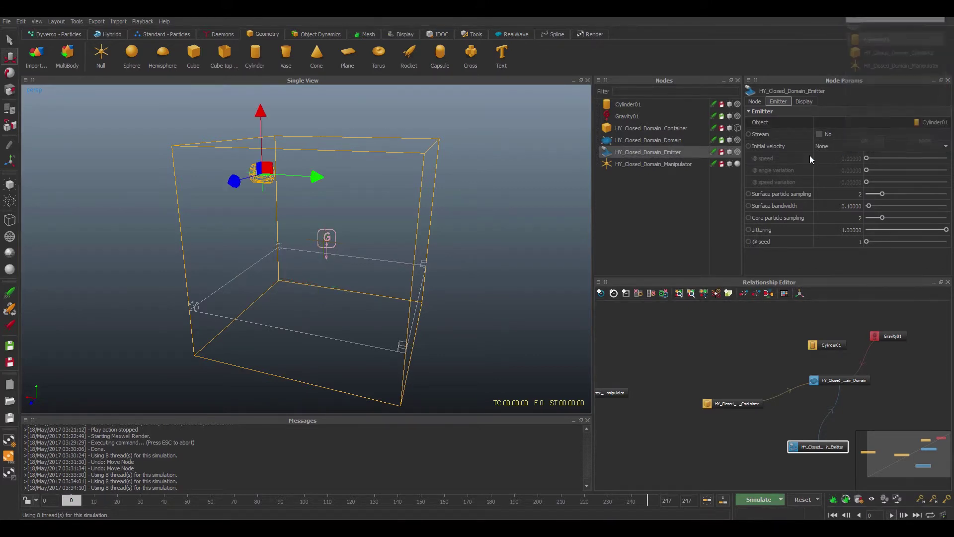
Simulate the cylinder's fluid falling under gravity to frame 60, stop and reset all data
left_click(762, 501)
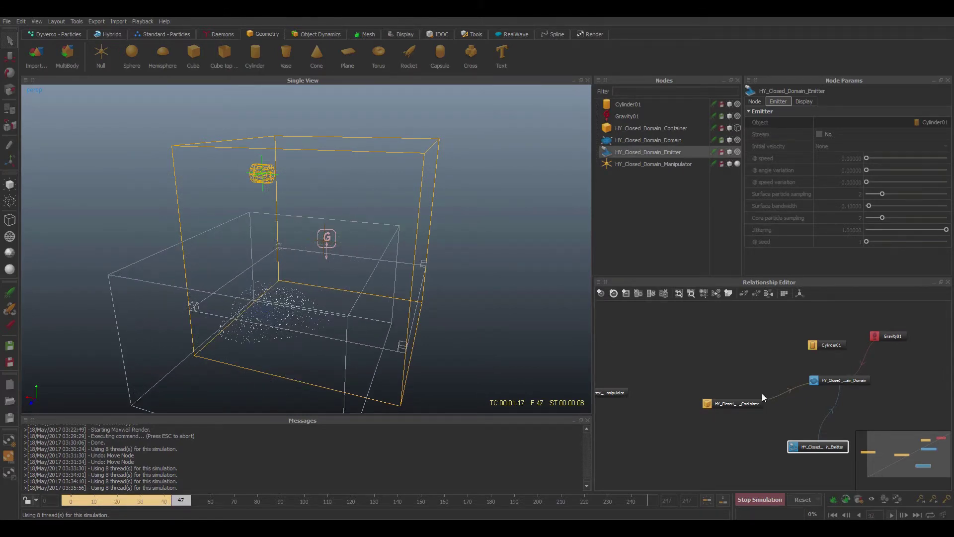
left_click(765, 500)
left_click(801, 499)
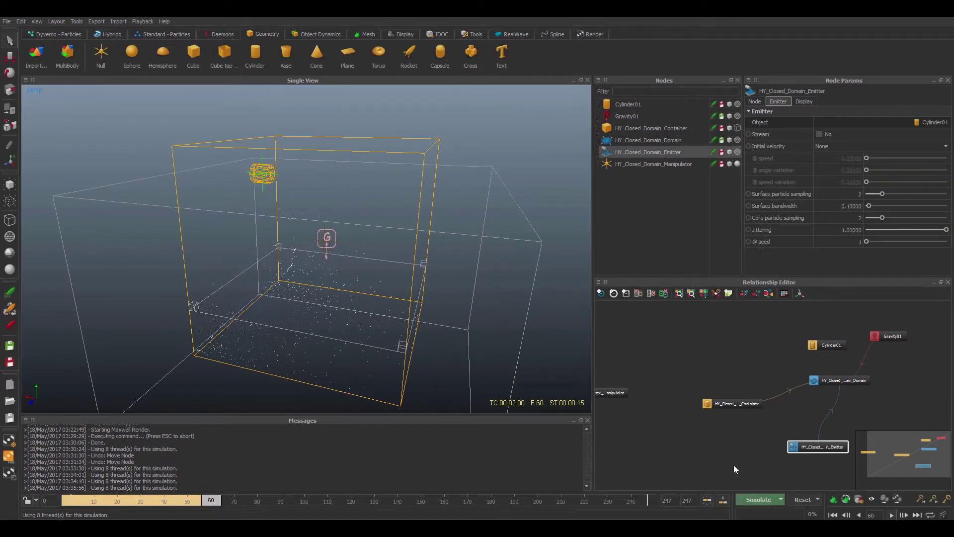
left_click(453, 278)
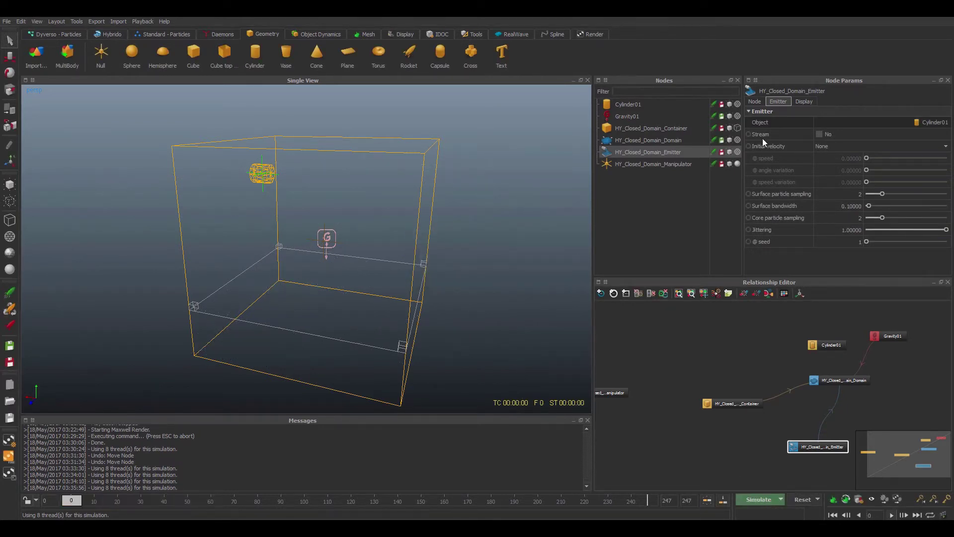
Enable Stream on the emitter, test it with a simulation up to frame 45 and reset the data
left_click(819, 135)
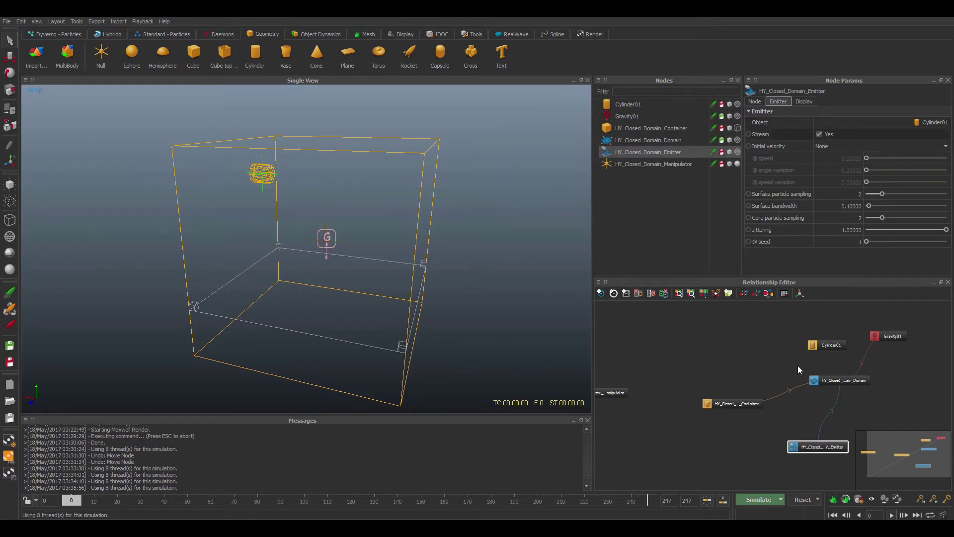
left_click(757, 499)
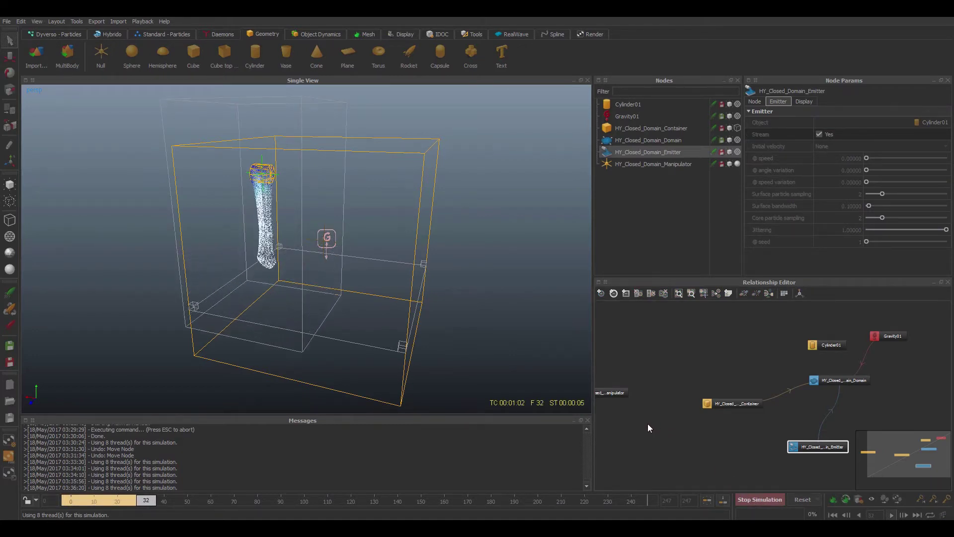
left_click(770, 498)
left_click(800, 498)
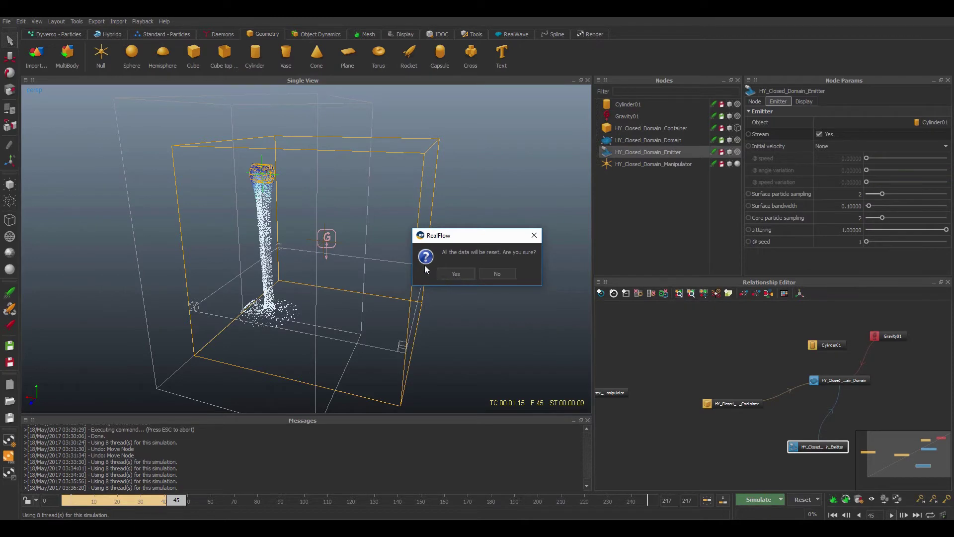
left_click(455, 275)
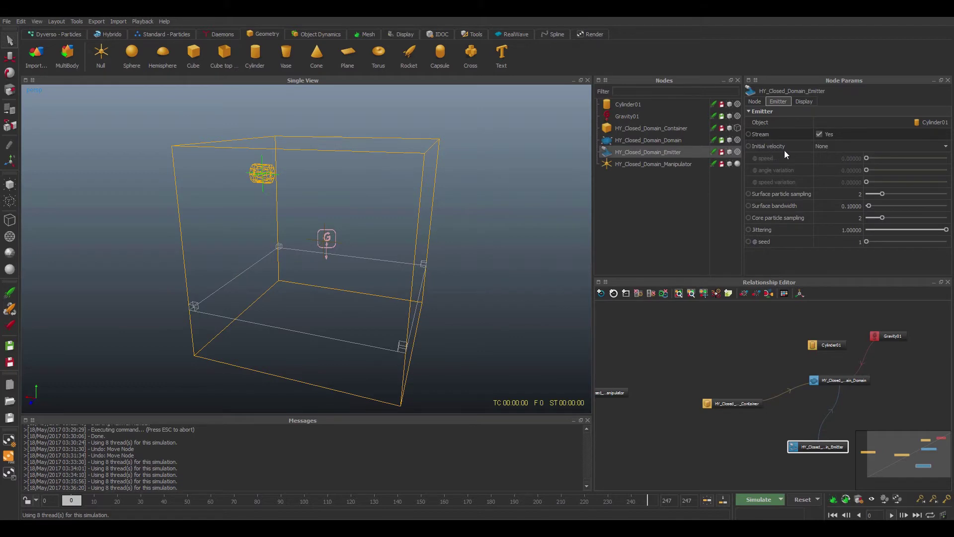
Set the emitter's initial velocity to Constant with a speed of 10
left_click(842, 146)
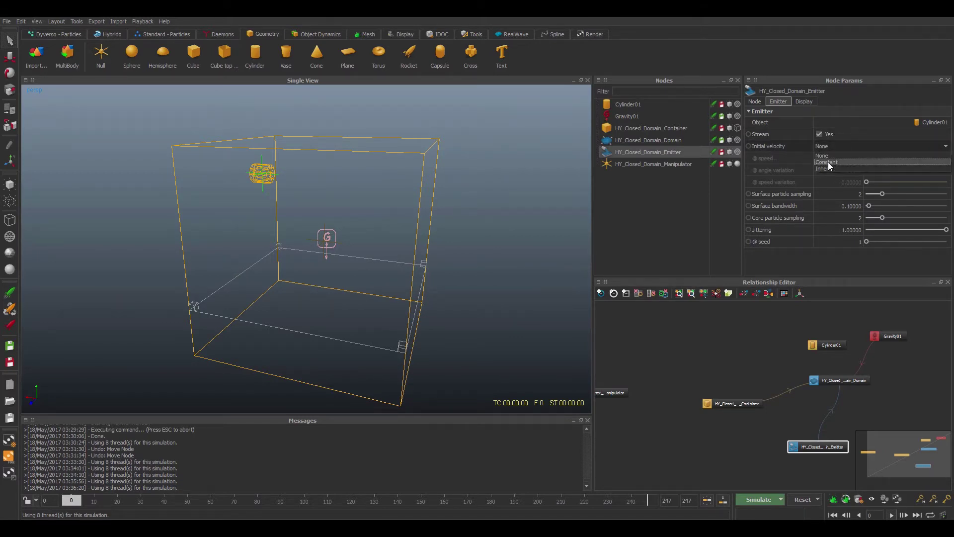
left_click(827, 162)
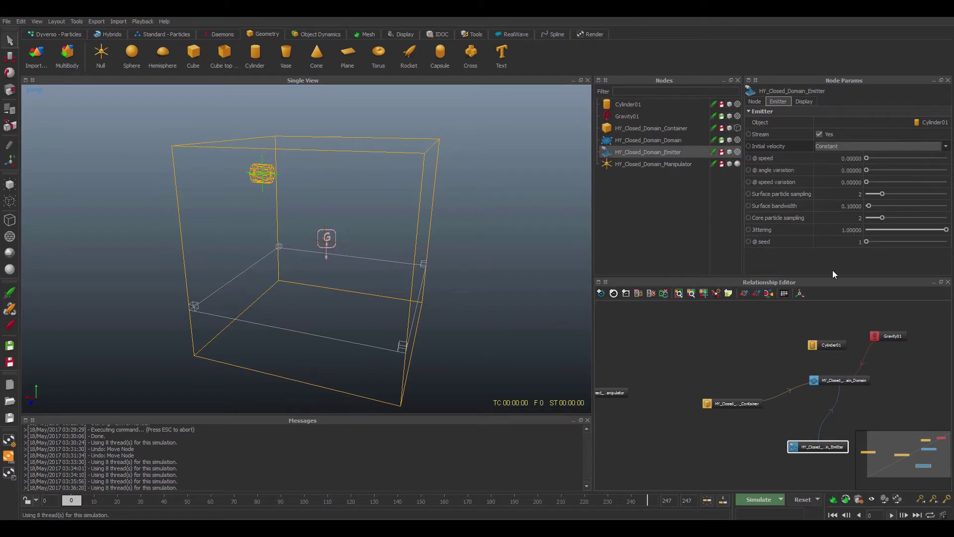
left_click(844, 158)
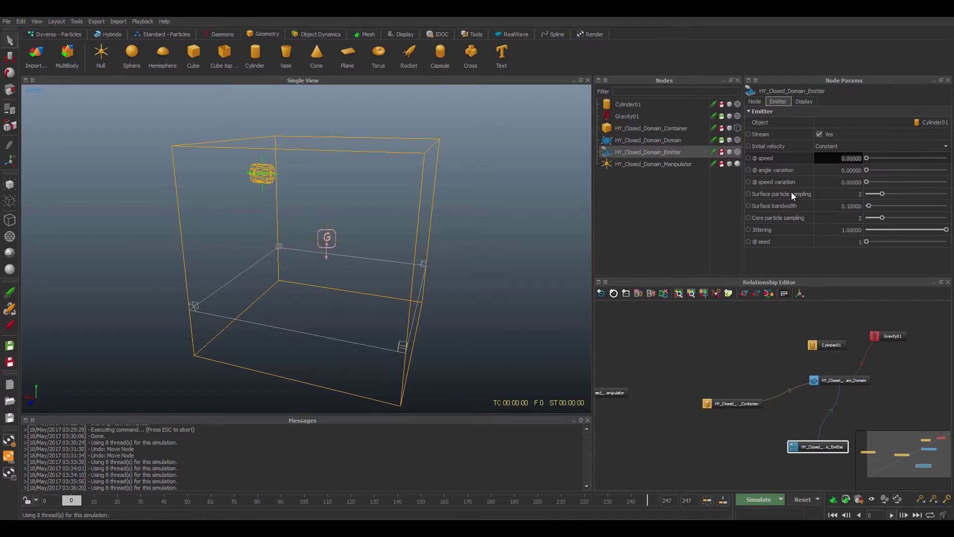
type("10,")
key("Return")
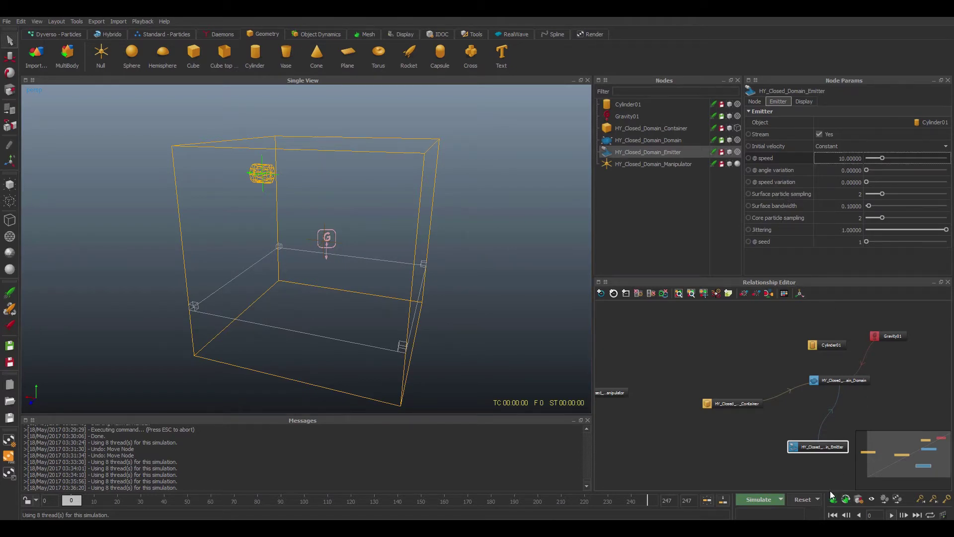
Simulate the constant-velocity stream to frame 10 to check its direction, stop and reset all data
left_click(758, 499)
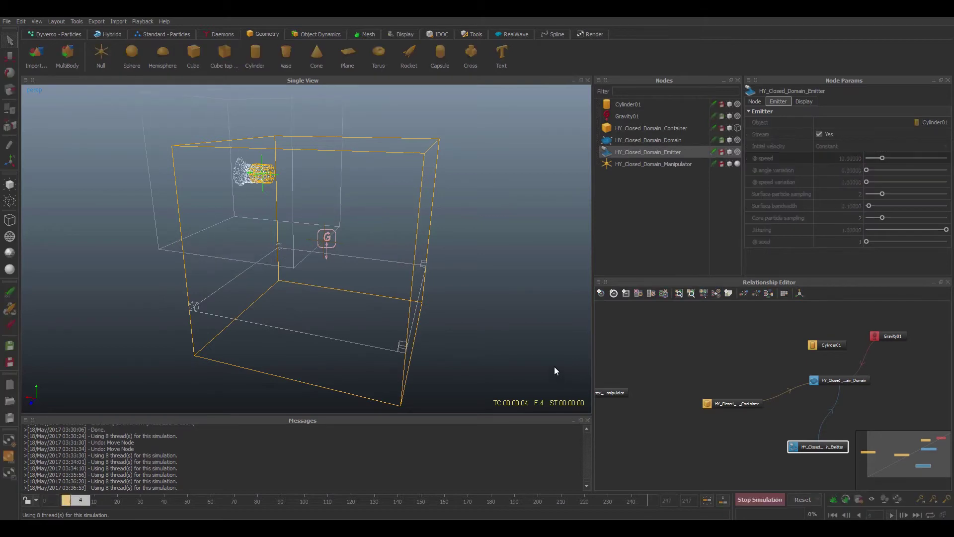
left_click(759, 499)
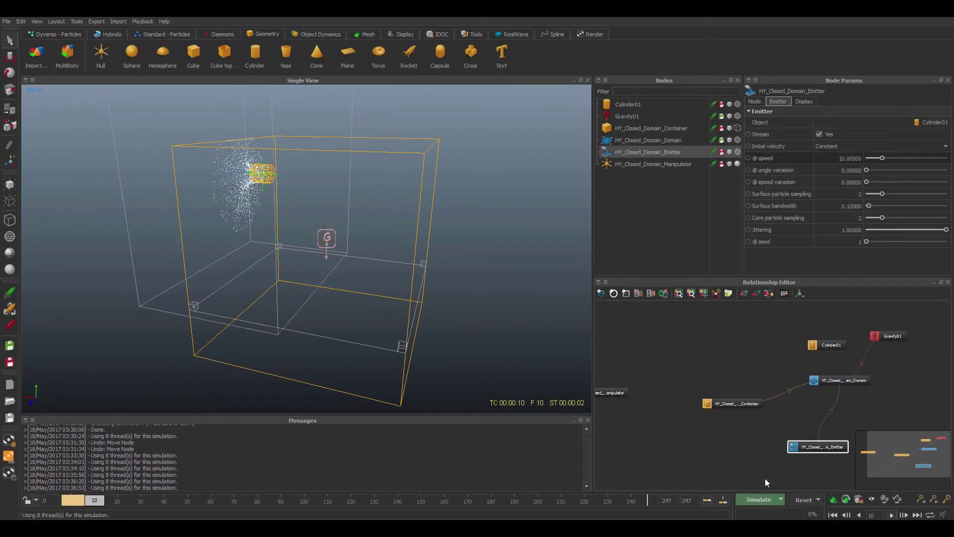
left_click(802, 499)
left_click(455, 274)
Rotate the cylinder to about -87.5° around Z so its emission arrow points into the container
scroll(363, 261, "up", 3)
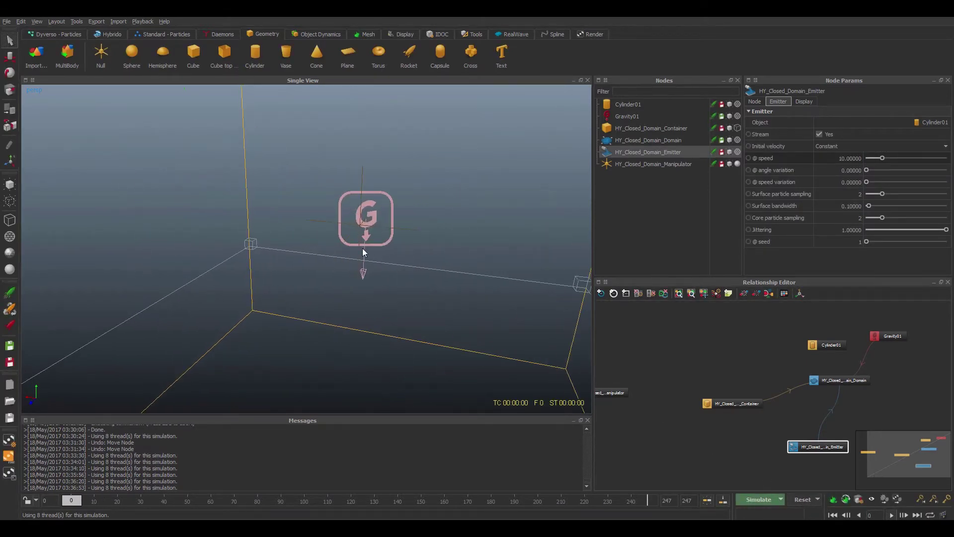
middle_click_drag(362, 248, 431, 352, "alt")
left_click(300, 198)
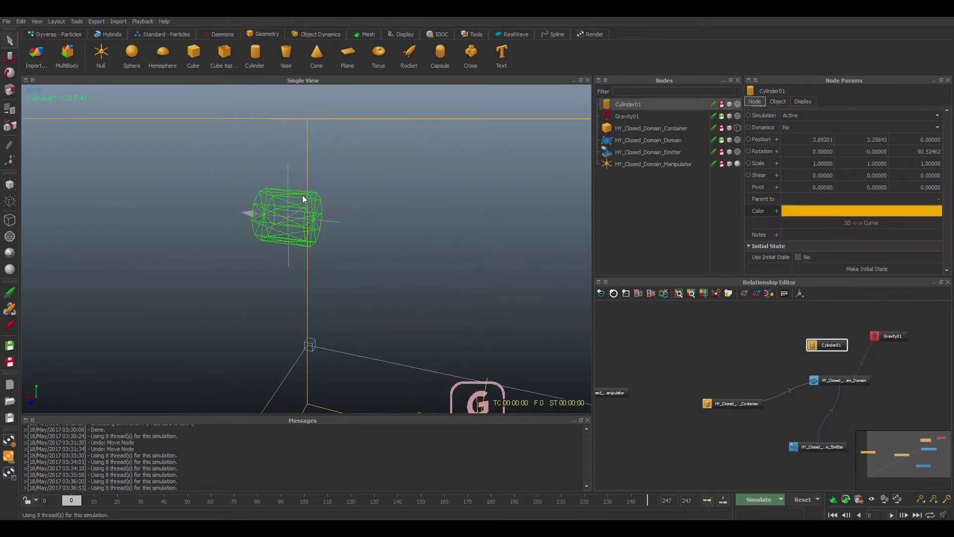
key("w")
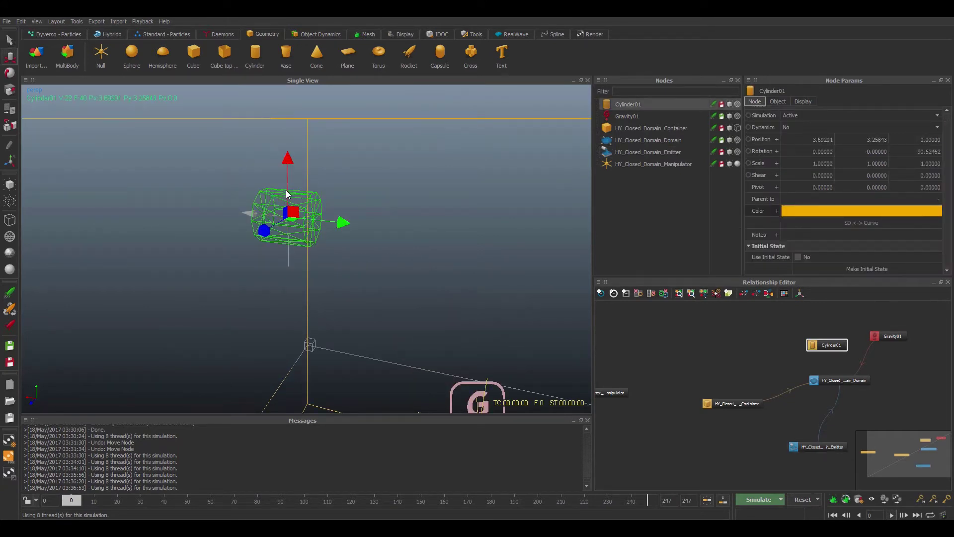
key("e")
left_click_drag(330, 185, 348, 253)
left_click_drag(445, 258, 447, 284, "alt")
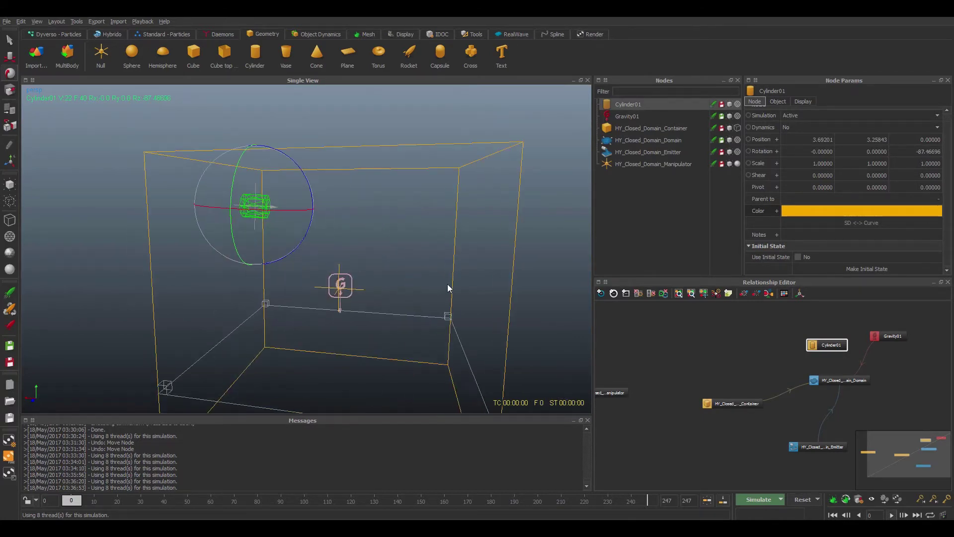
Simulate the rotated cylinder's stream to frame 40, check how it hits the container wall, stop and reset all data
left_click(780, 500)
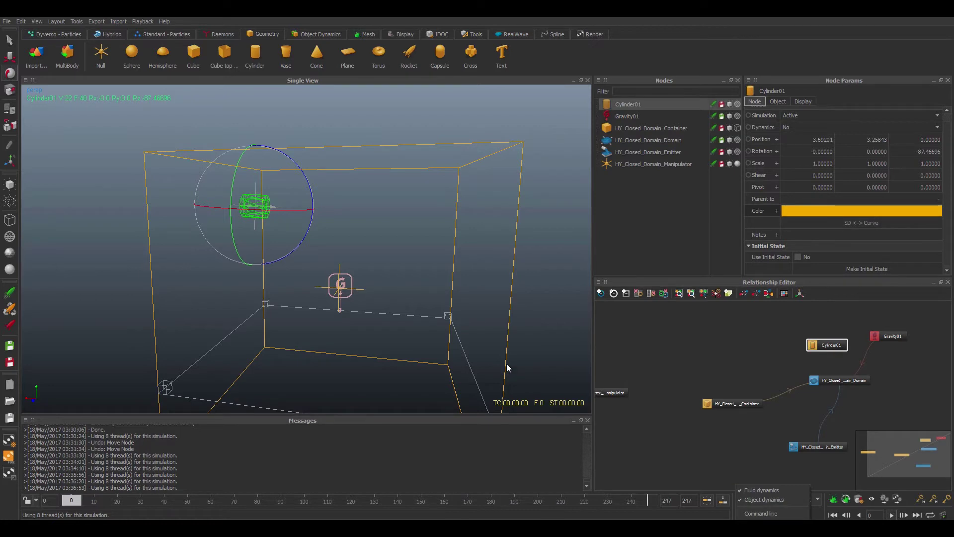
left_click(752, 443)
left_click(768, 499)
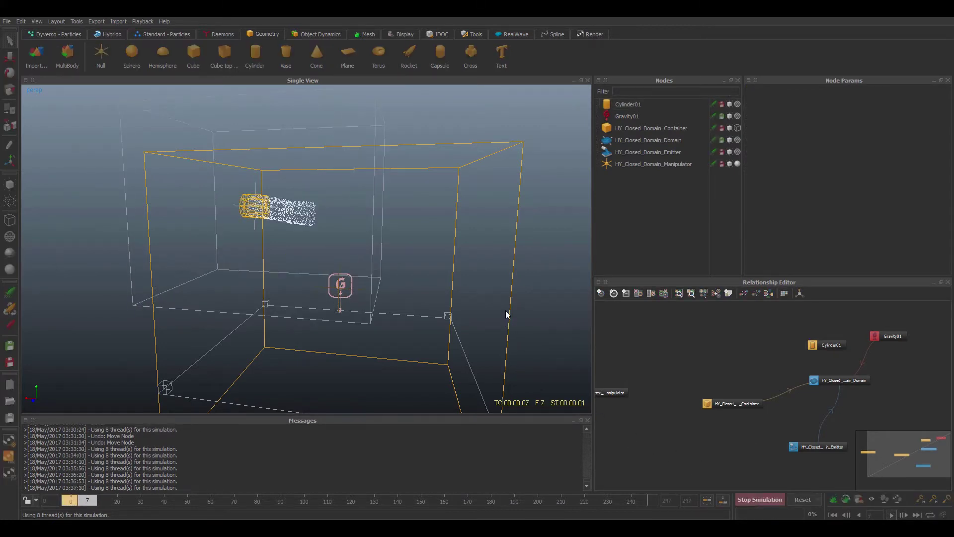
left_click_drag(483, 293, 555, 298, "alt")
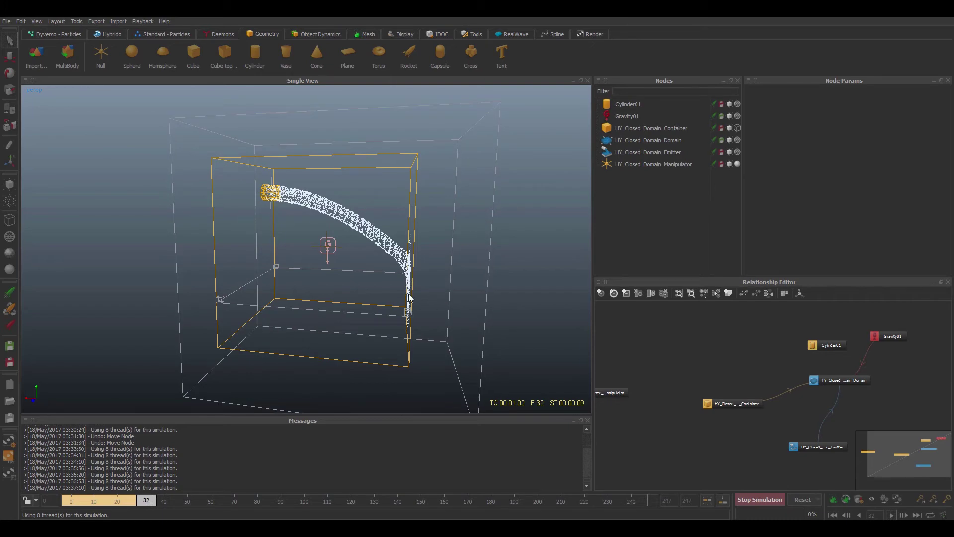
left_click_drag(467, 250, 368, 204, "alt")
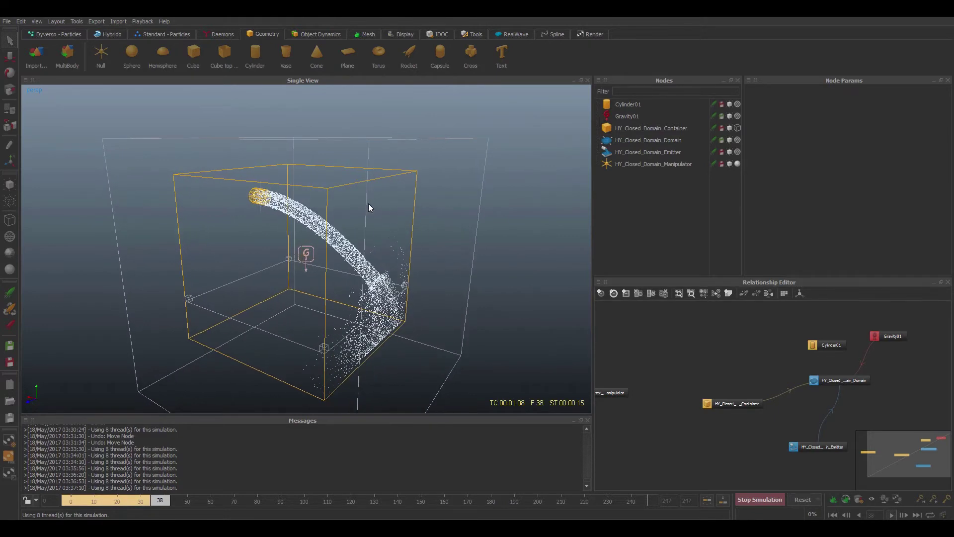
left_click(764, 498)
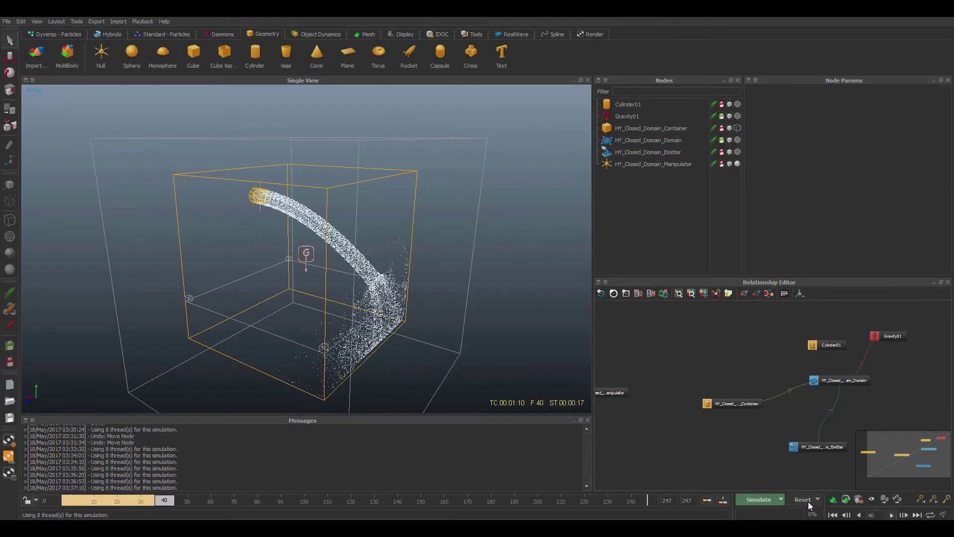
left_click(799, 500)
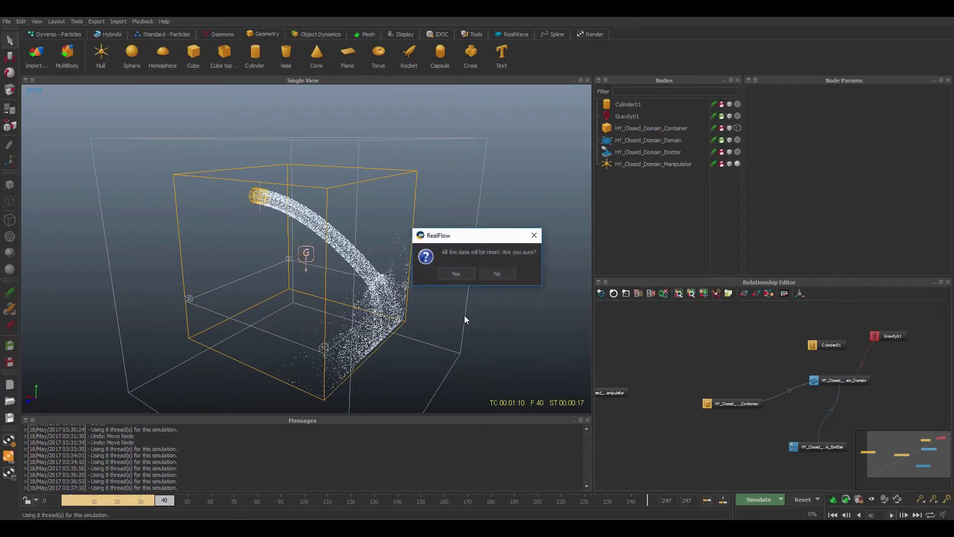
left_click(455, 274)
Add a torus to the scene and rotate it to about 87.5° around Z so it stands upright
left_click(376, 54)
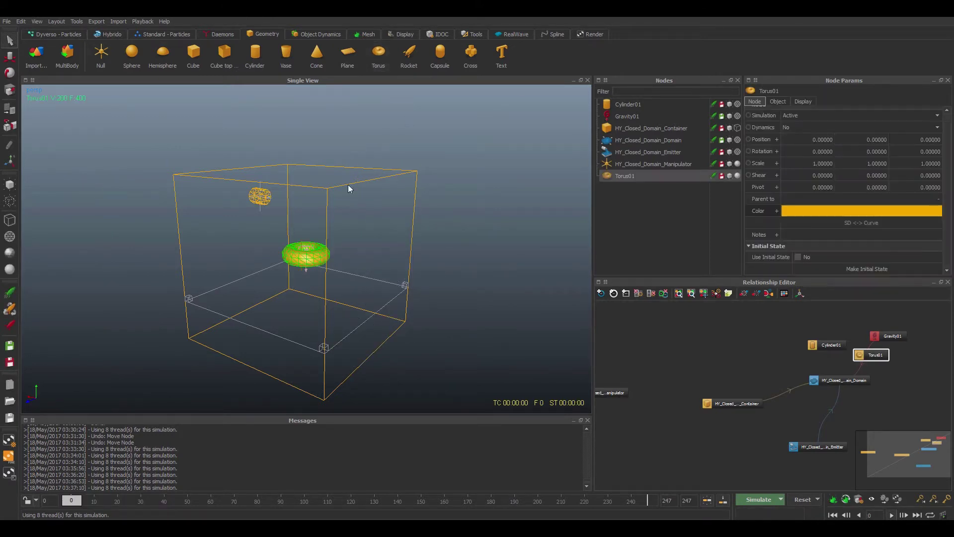
left_click_drag(348, 184, 336, 261, "alt")
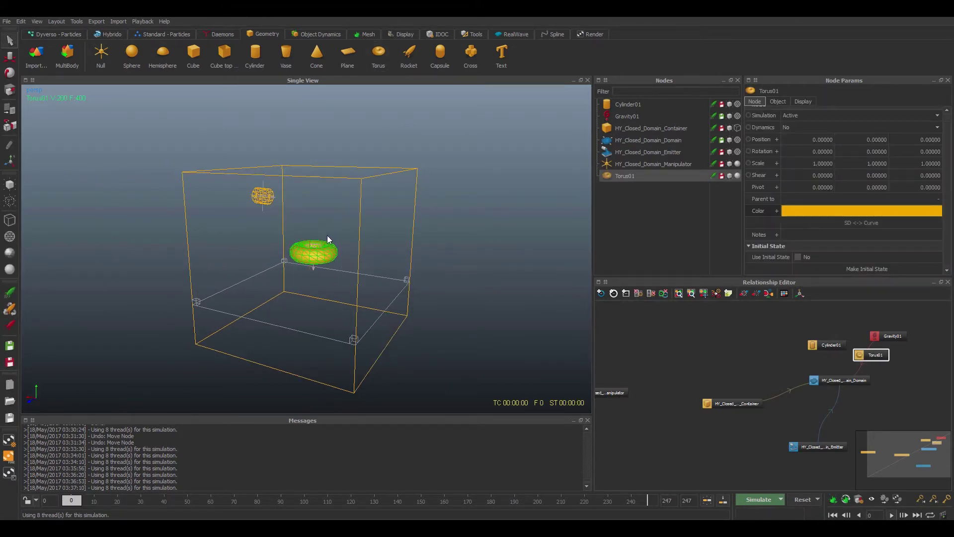
key("w")
key("e")
left_click_drag(351, 219, 348, 284)
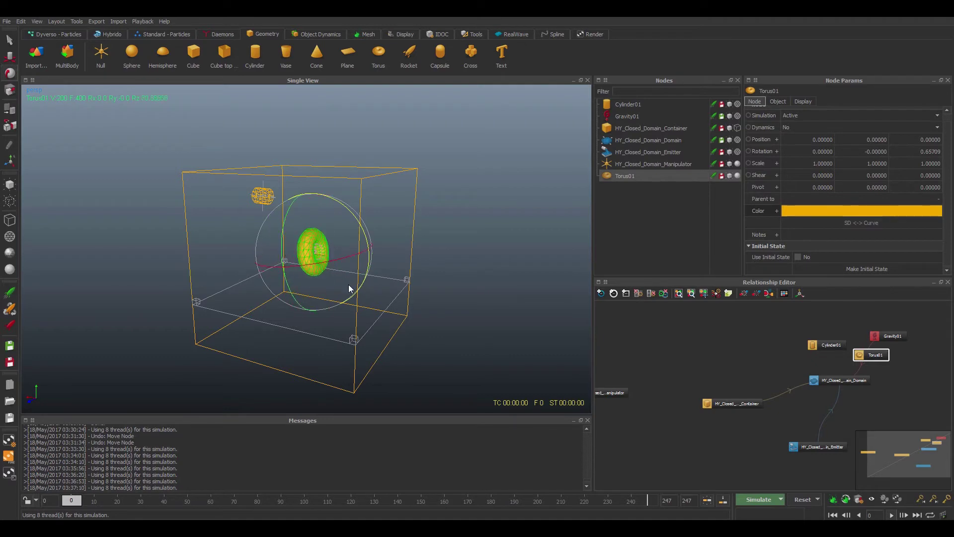
Move the torus to about X -0.16, Y -3.76 near the container floor and link its node to the domain
key("q")
key("w")
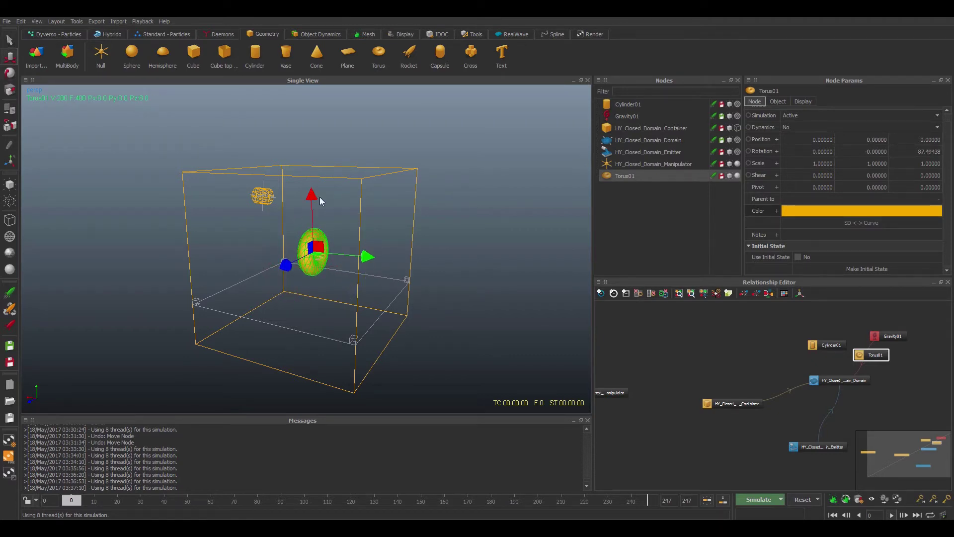
left_click_drag(319, 196, 470, 319)
left_click_drag(882, 358, 841, 388)
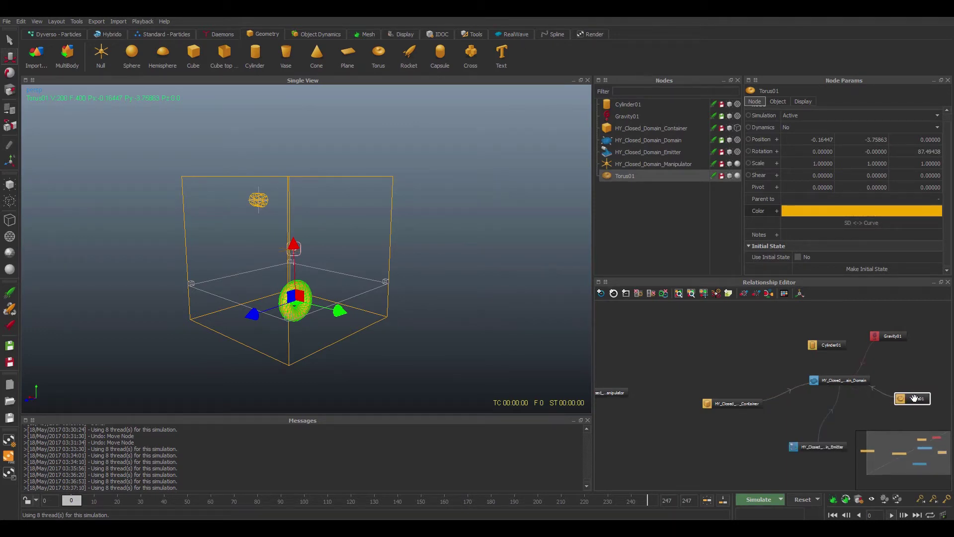
left_click_drag(914, 398, 906, 410)
Simulate the stream with the torus in the domain to frame 44 and stop the simulation
left_click_drag(498, 351, 517, 351, "alt")
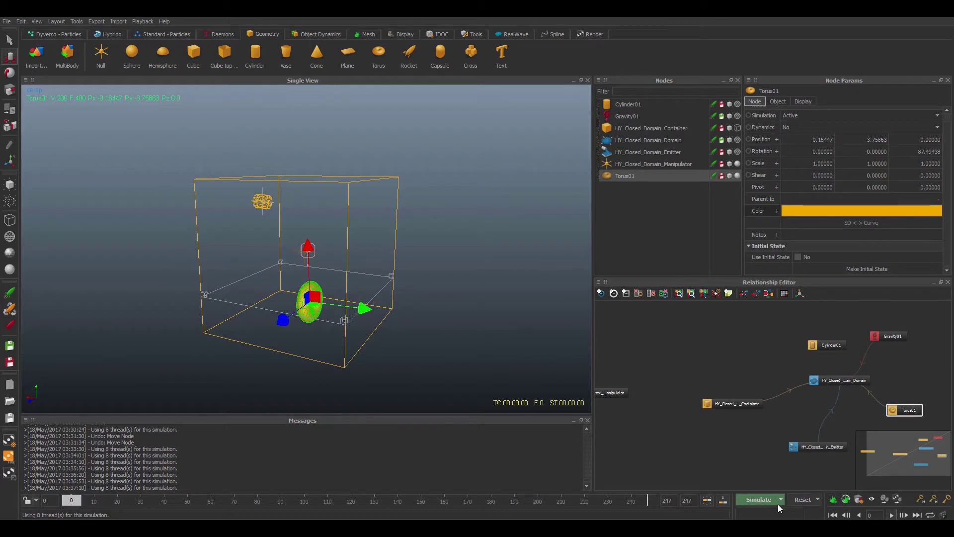
left_click(765, 501)
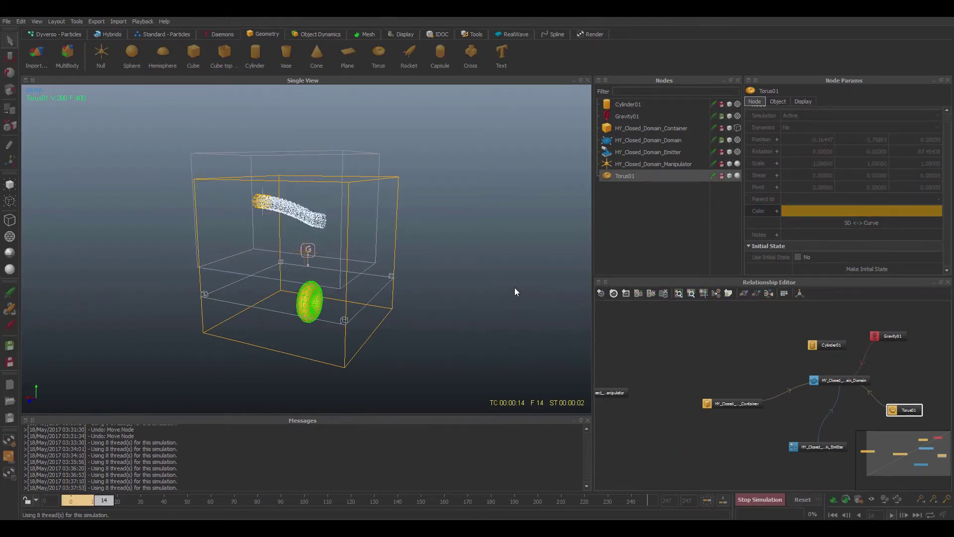
left_click_drag(516, 285, 524, 316, "alt")
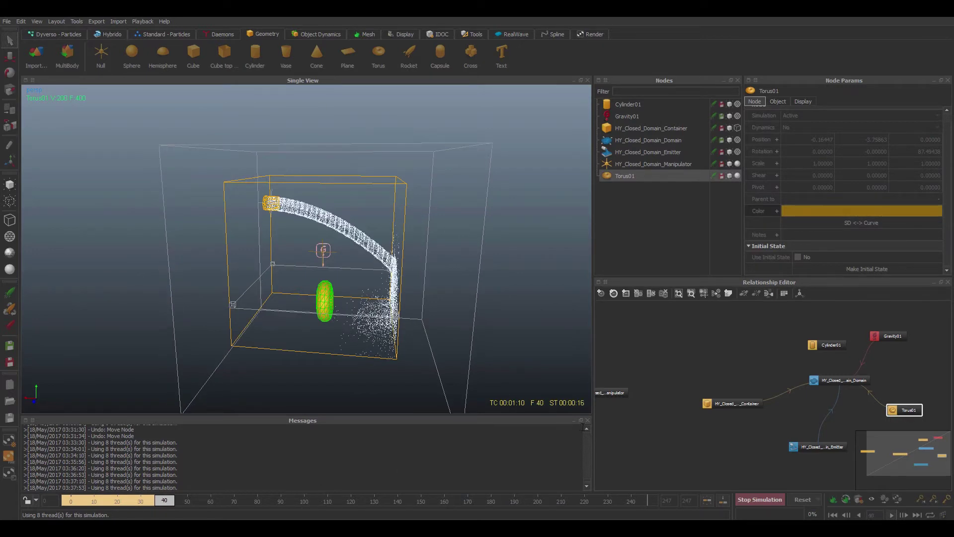
left_click(766, 504)
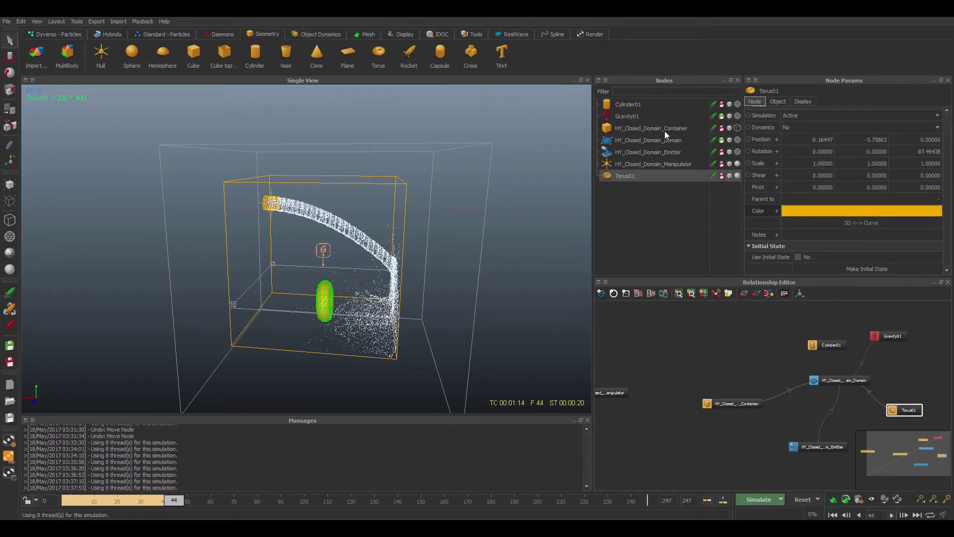
Keyframe the Hybrido emitter's speed at 10 on frame 140 and at 0 on frame 150
left_click(635, 152)
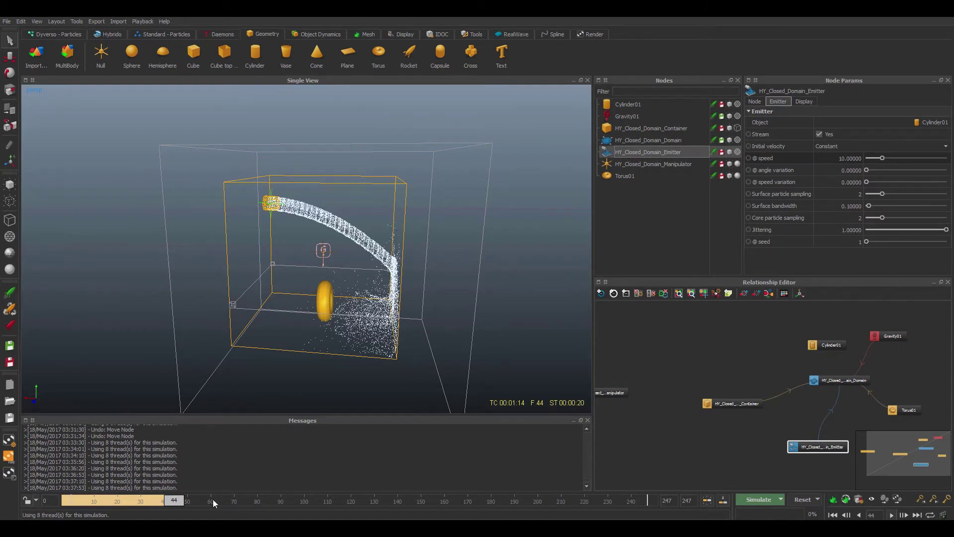
left_click_drag(180, 502, 401, 502)
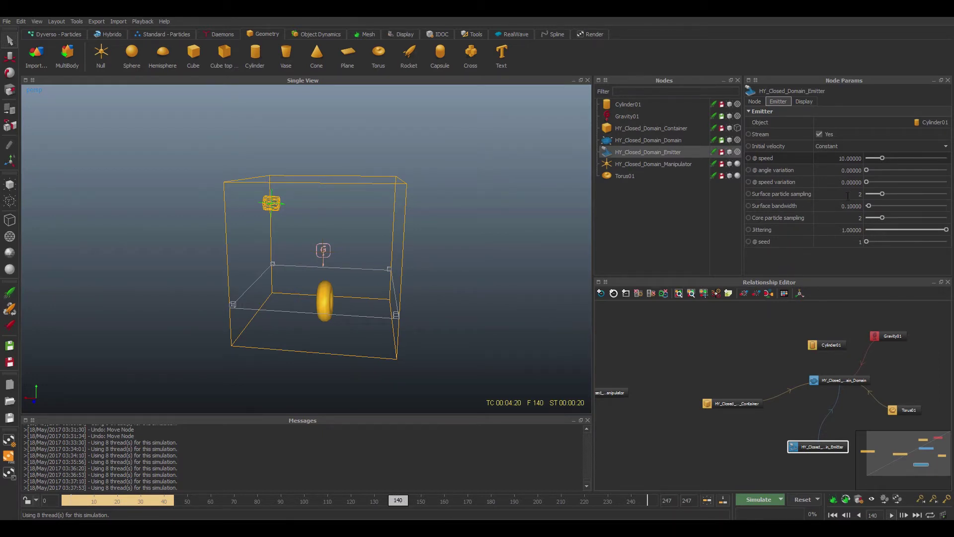
left_click(748, 158)
double_click(847, 158)
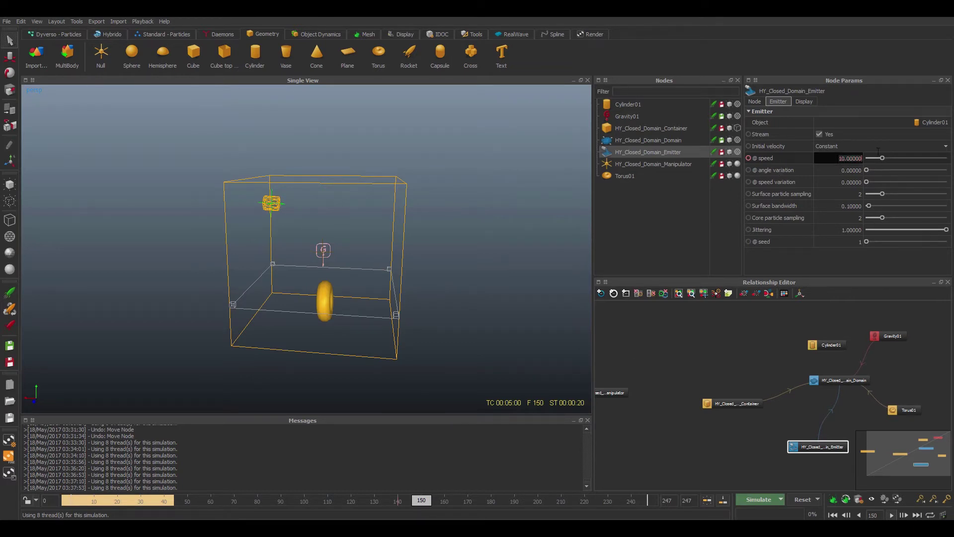
type("0")
key("Return")
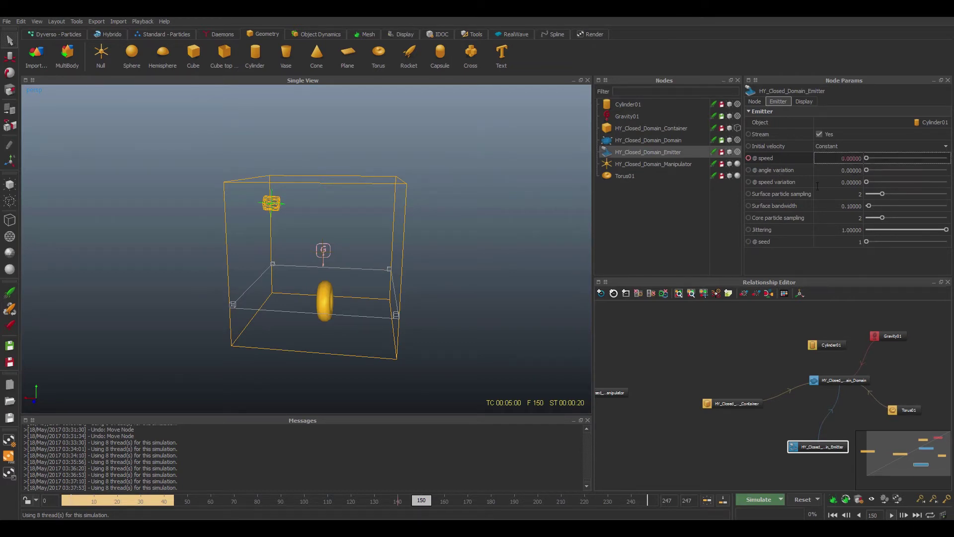
left_click(749, 158)
Keyframe the emitter's Stream option at frames 149 and 150, then return the timeline to the start
left_click_drag(421, 501, 418, 502)
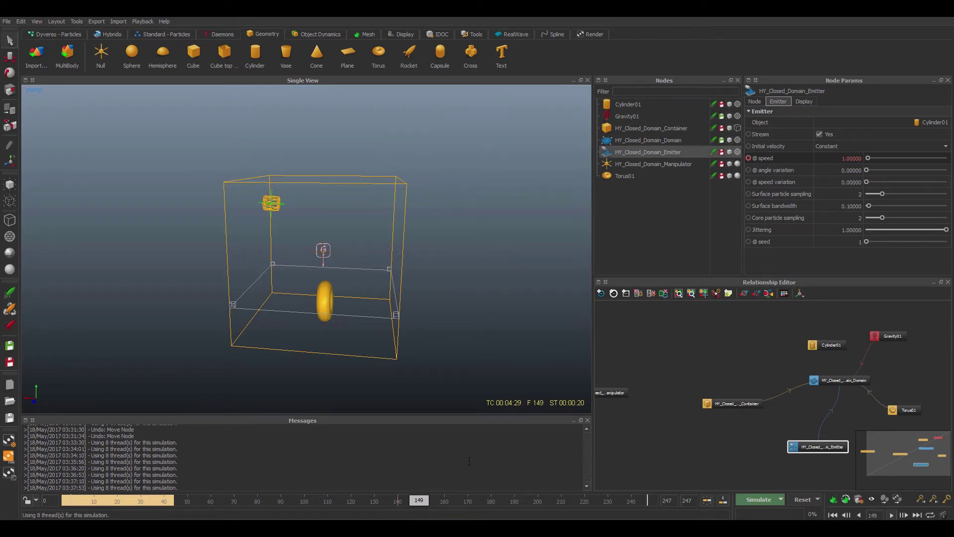
left_click(748, 134)
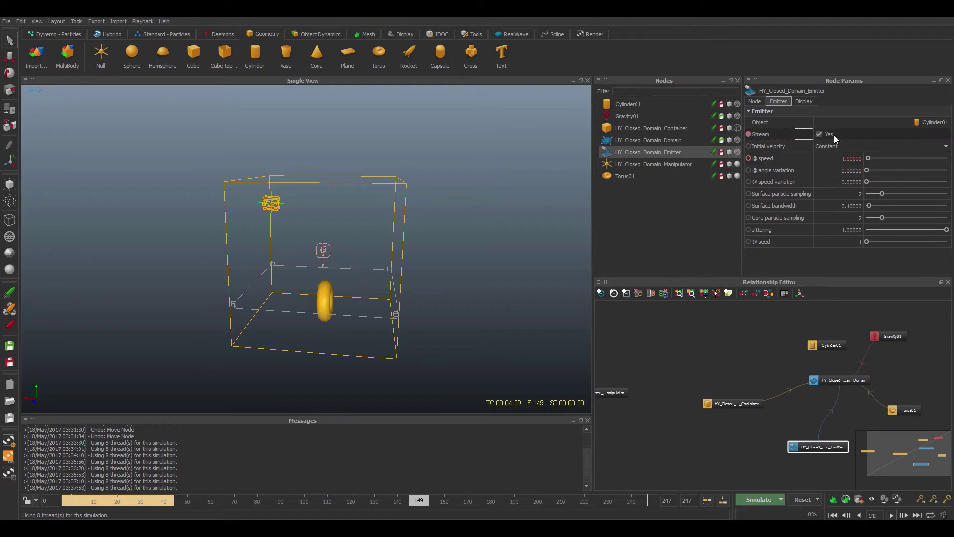
left_click(421, 502)
left_click(748, 135)
left_click_drag(422, 503, 64, 506)
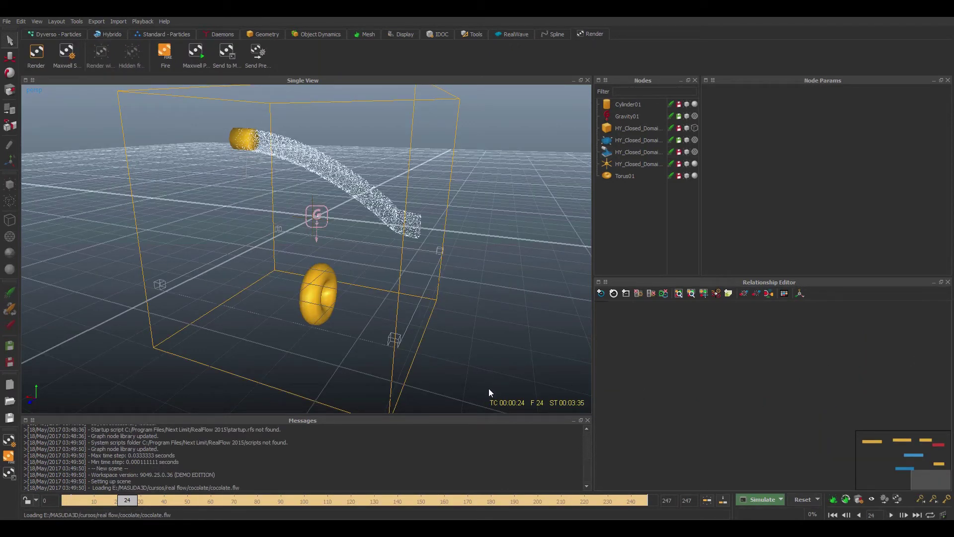
Play the cached simulation from frame 9 to frame 247 and examine the fluid around the torus
left_click_drag(127, 500, 92, 501)
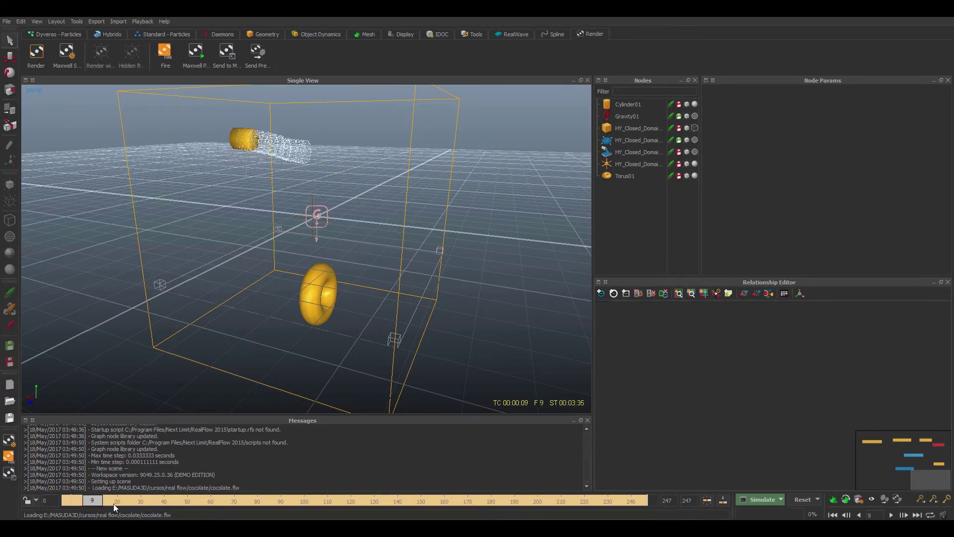
left_click(890, 515)
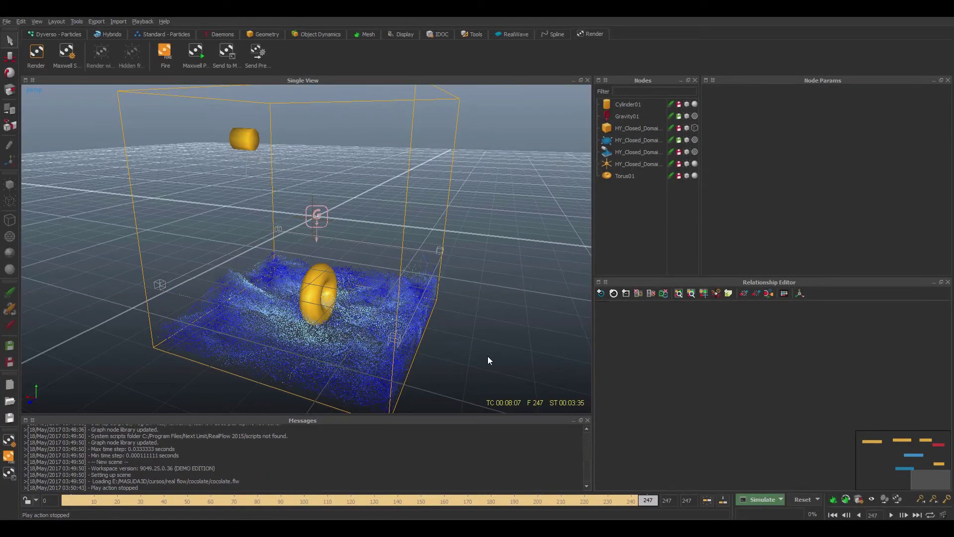
left_click_drag(487, 356, 511, 345, "alt")
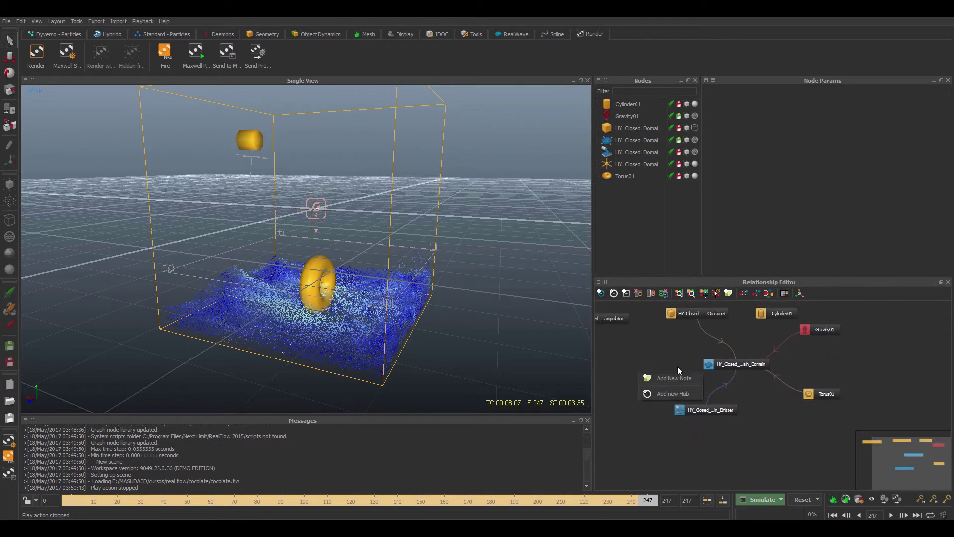
right_click(664, 362)
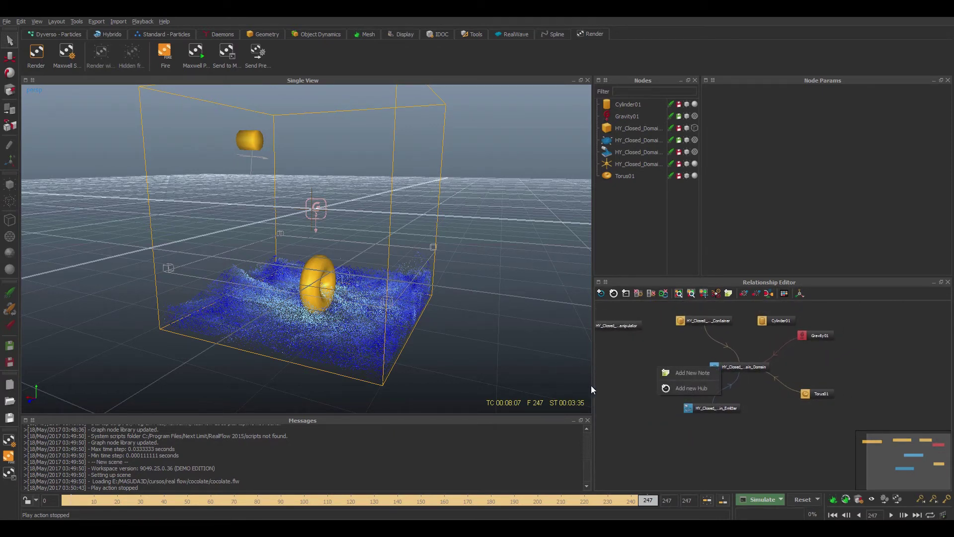
left_click(540, 334)
mouse_move(539, 333)
left_mouse_down("alt")
mouse_move(525, 342)
mouse_move(550, 338)
mouse_move(544, 348)
left_mouse_up("alt")
Replay the simulation from frame 50 to frame 247 and inspect the settled fluid from several angles
left_click_drag(647, 500, 188, 500)
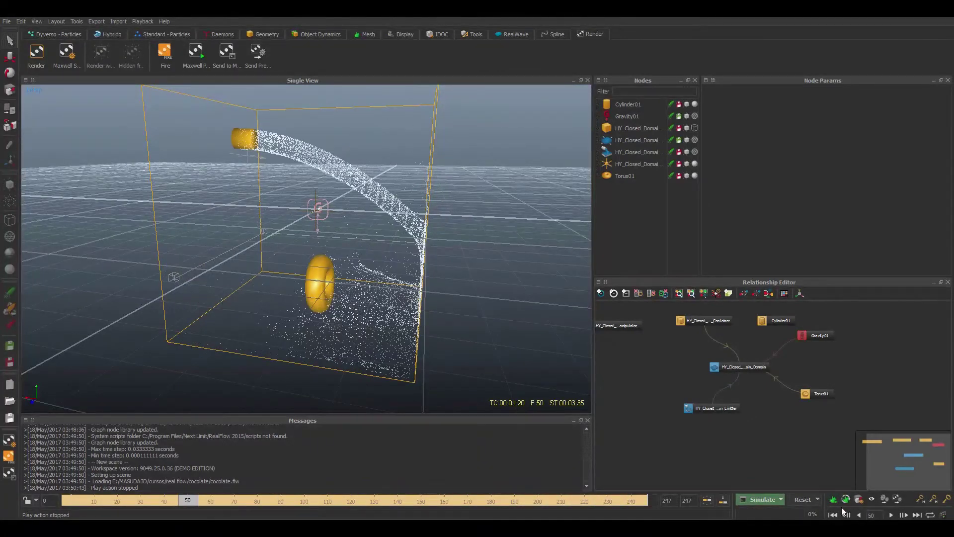
left_click(891, 514)
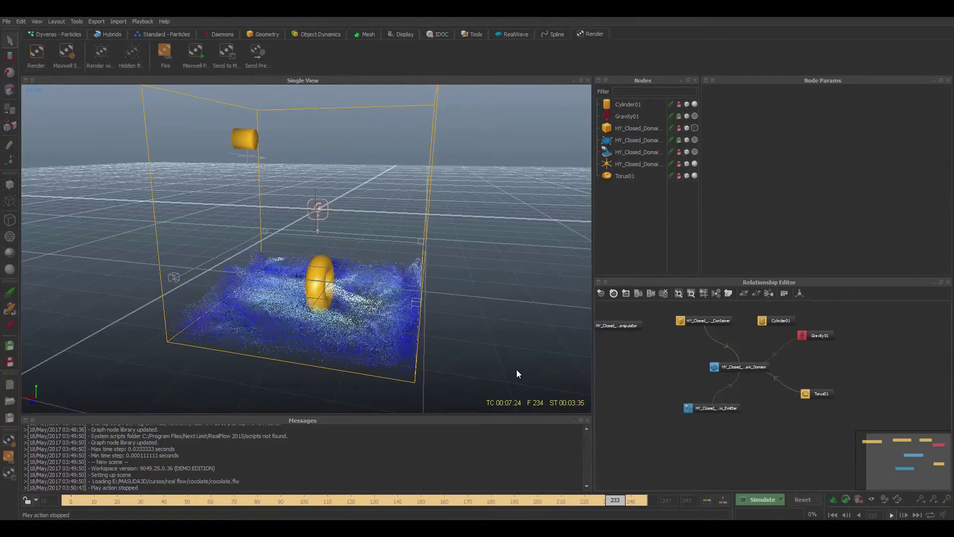
middle_click_drag(500, 359, 534, 376)
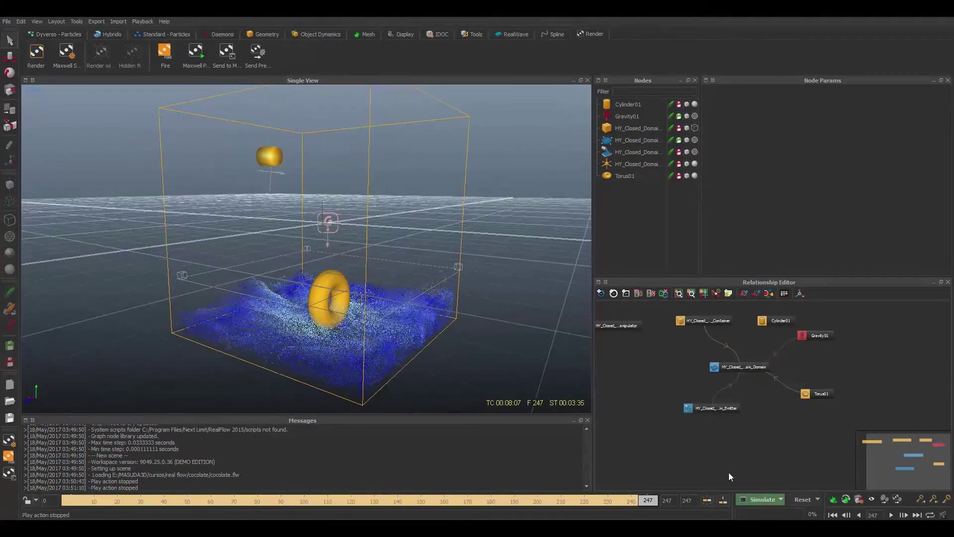
mouse_move(634, 503)
left_mouse_down()
mouse_move(443, 502)
mouse_move(639, 502)
left_mouse_up()
left_click(71, 34)
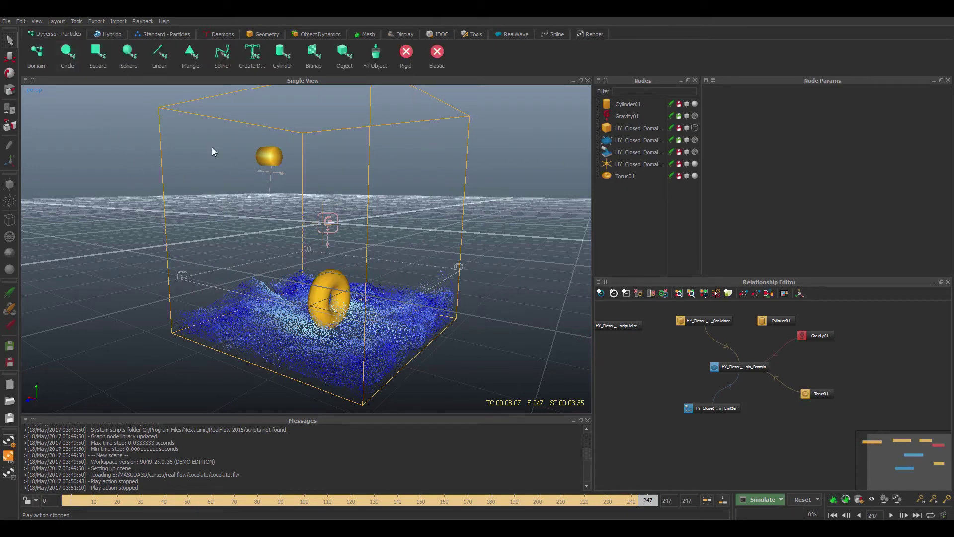
left_click_drag(499, 328, 547, 375, "alt")
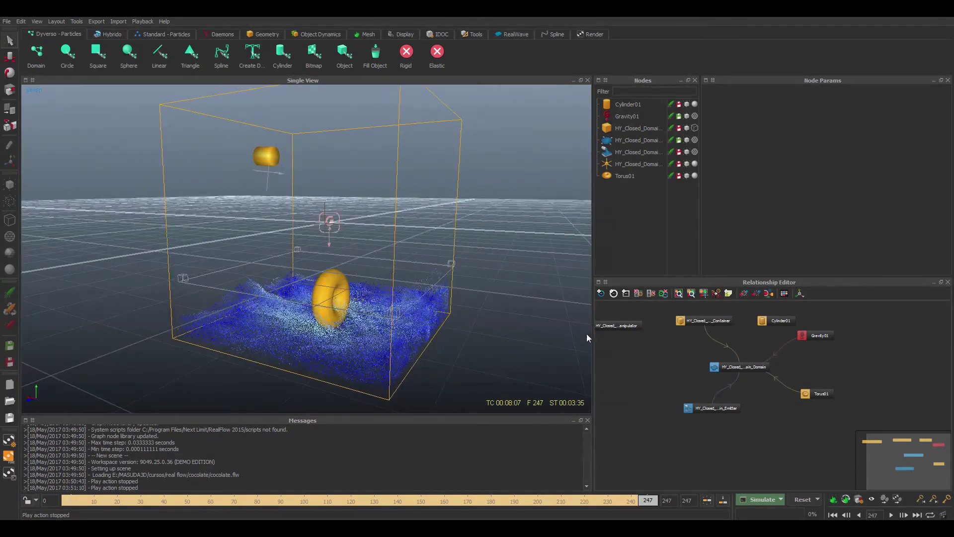
left_click_drag(523, 316, 554, 332, "alt")
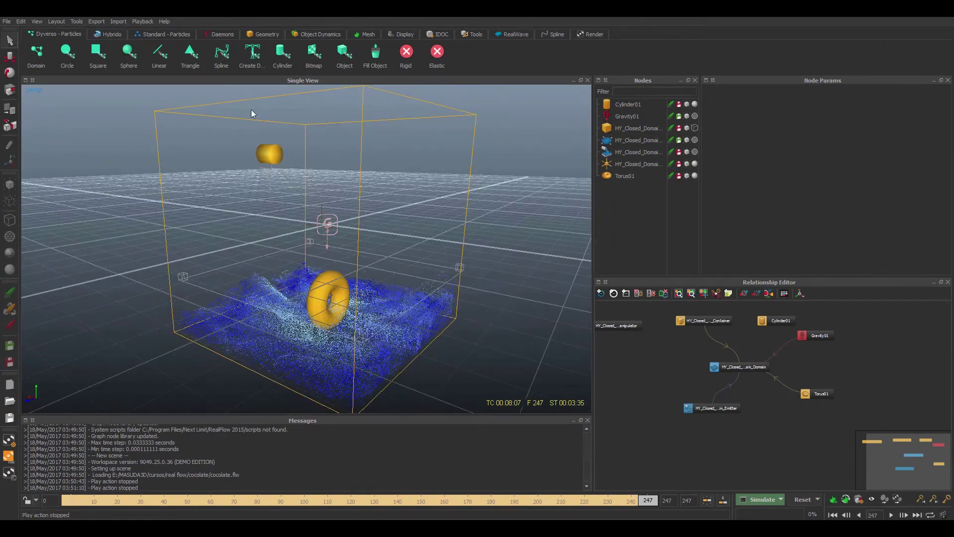
Add a Hybrido mesh VDB node to the scene
left_click(353, 35)
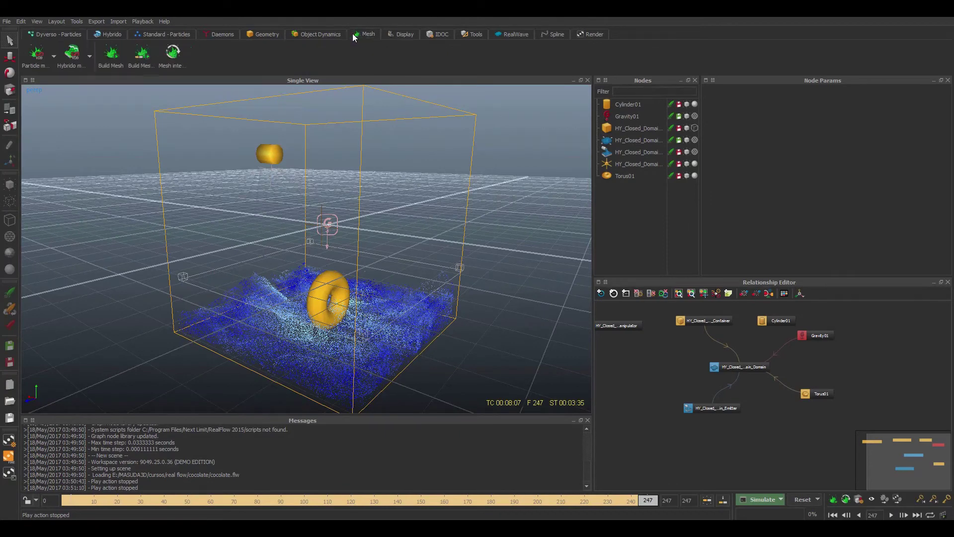
left_click(90, 56)
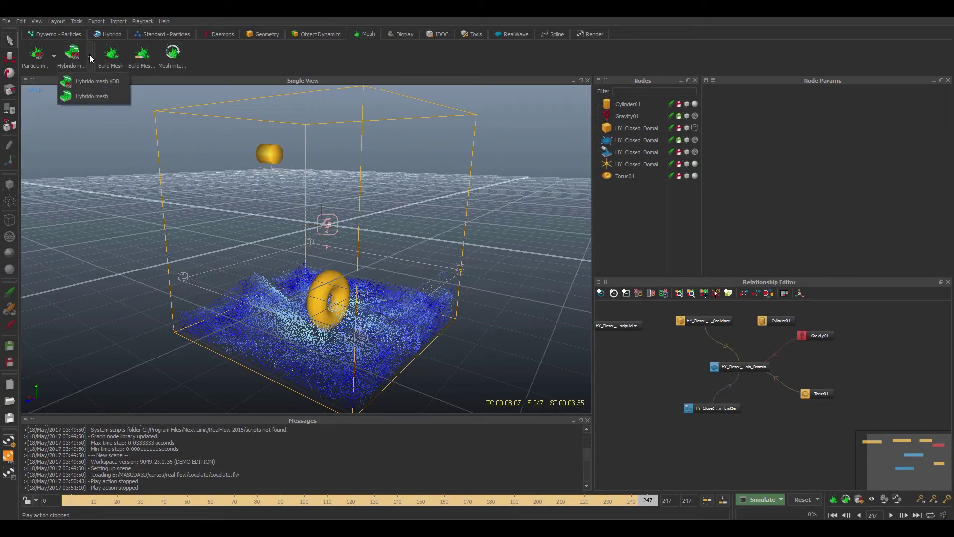
left_click(96, 82)
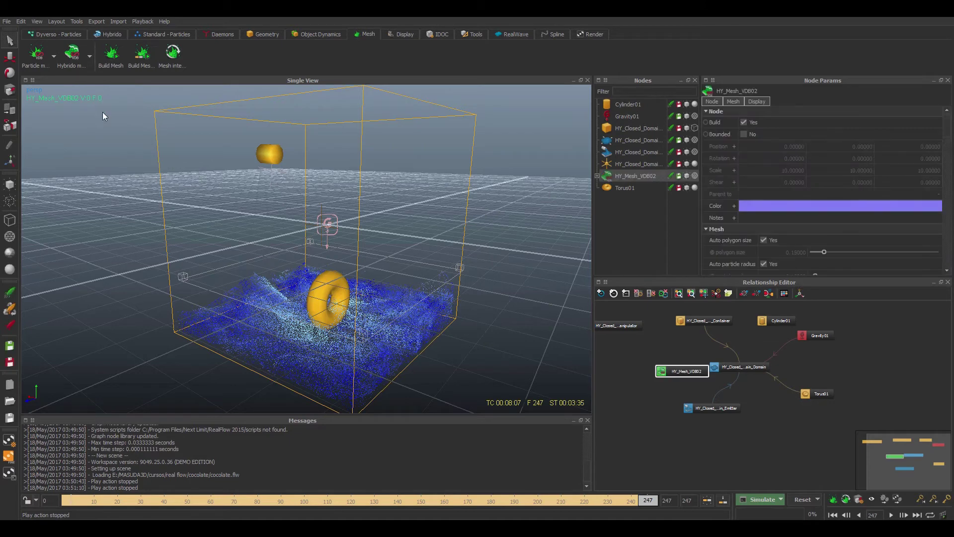
Reposition the Hybrido mesh node and the emitter node below the domain node in the relationship graph
left_click_drag(687, 373, 787, 434)
left_click_drag(723, 405, 695, 412)
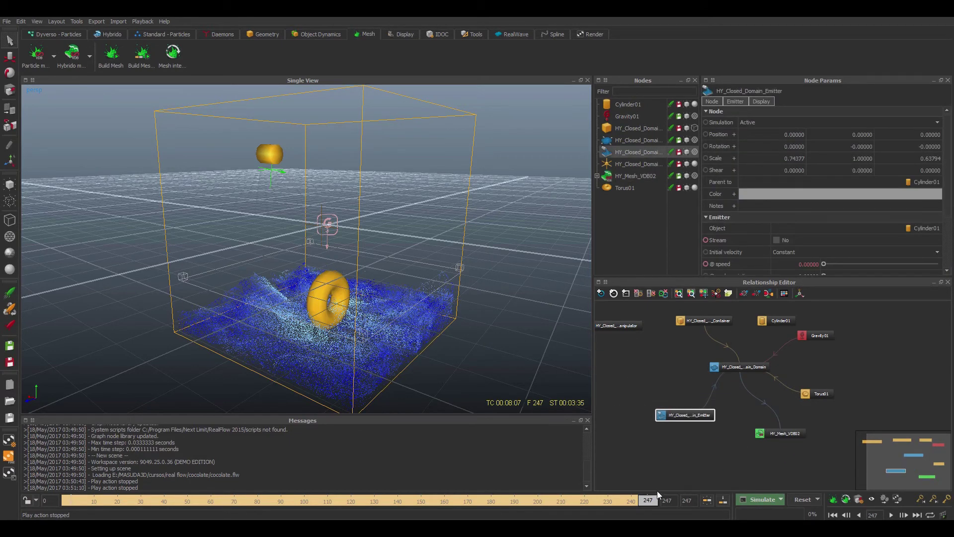
Go to frame 202 and build the HY_Mesh_VDB02 mesh from the fluid
mouse_move(648, 499)
left_mouse_down()
mouse_move(520, 507)
mouse_move(542, 501)
left_mouse_up()
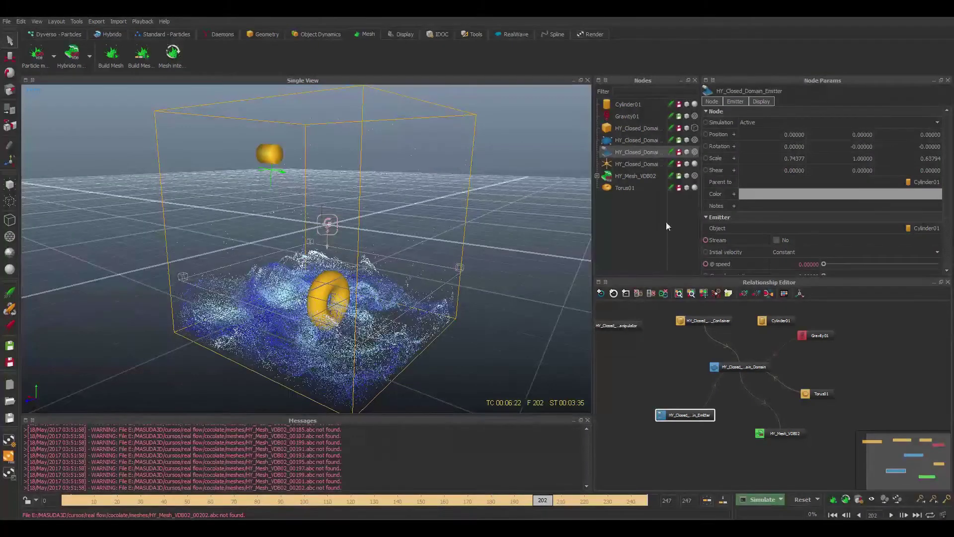
left_click(642, 175)
right_click(643, 175)
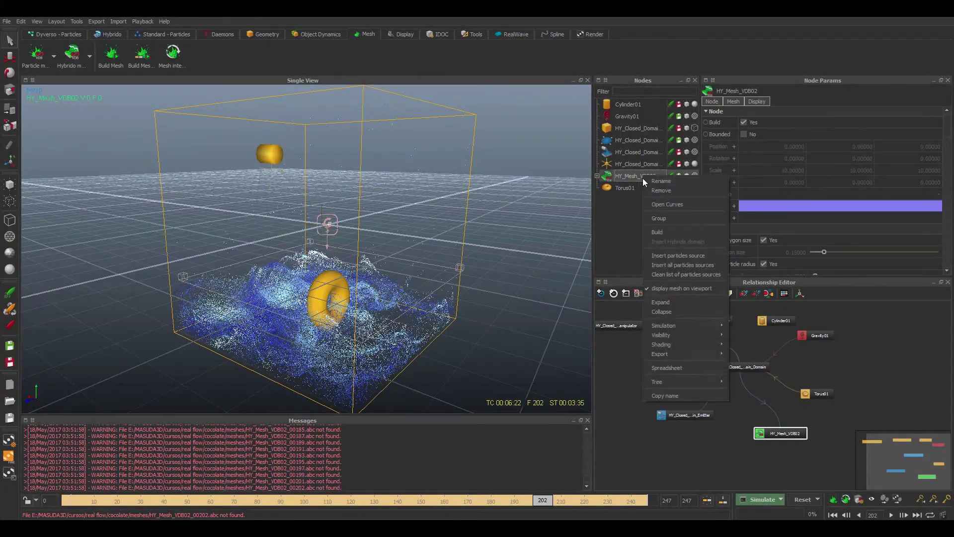
left_click(663, 232)
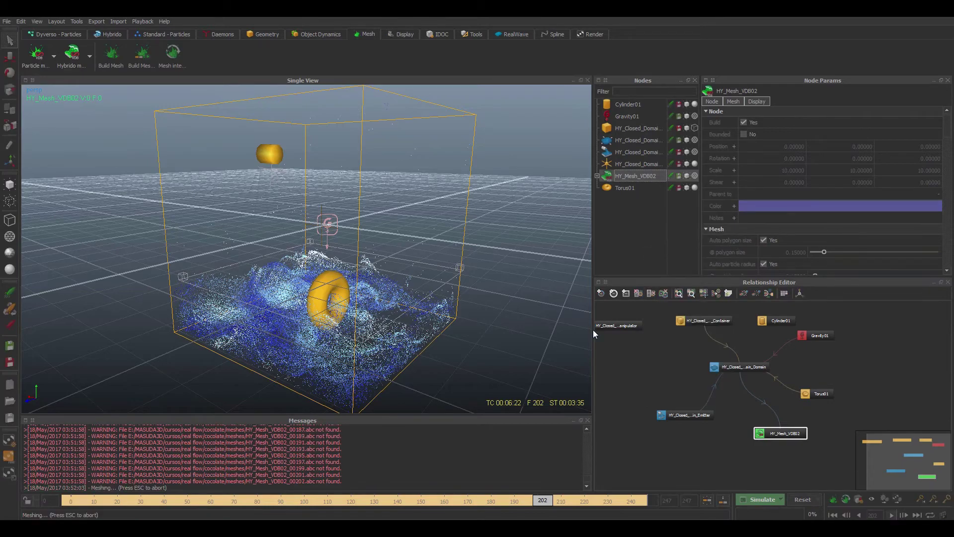
left_click_drag(458, 341, 509, 344, "alt")
Turn off the mesh's automatic polygon size and set its polygon size to 0.07
left_click(733, 102)
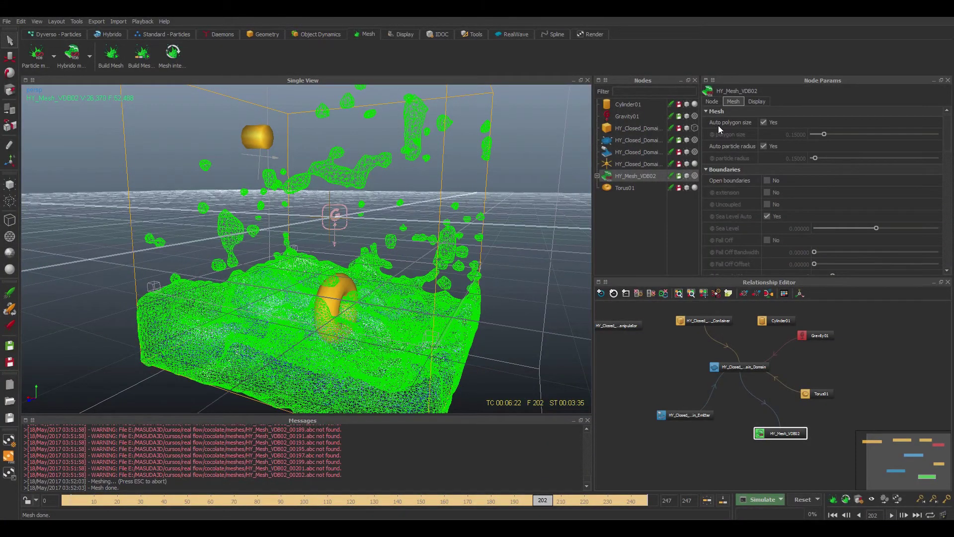
left_click(763, 122)
left_click(797, 135)
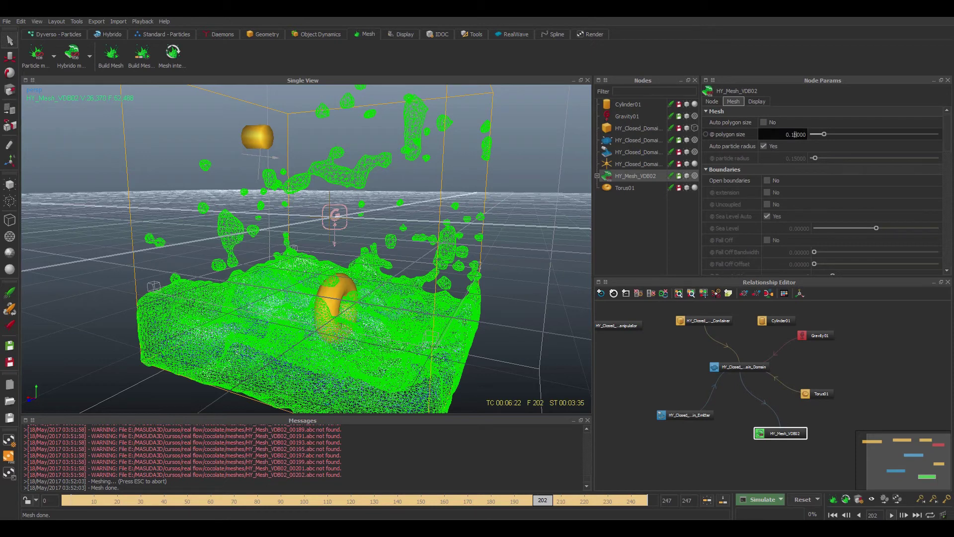
left_click_drag(795, 134, 789, 135)
left_click(796, 135)
type("07")
key("Return")
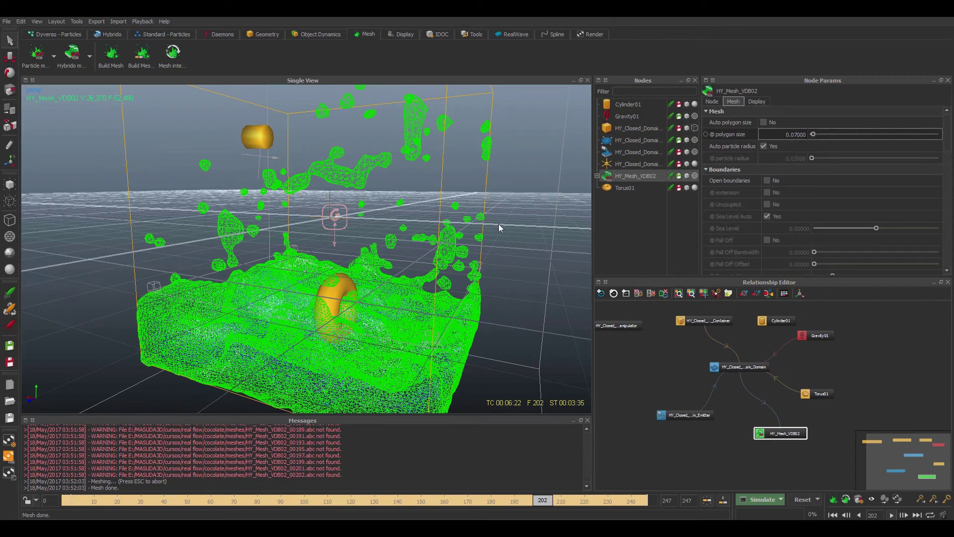
Rebuild the mesh at the finer polygon size and display it shaded instead of wireframe
right_click(637, 180)
left_click(644, 236)
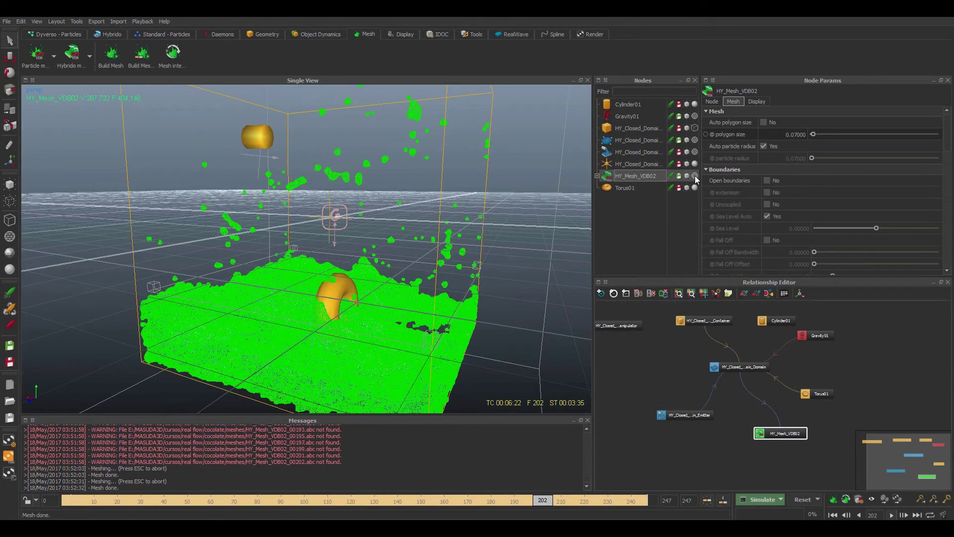
left_click_drag(551, 323, 378, 296, "alt")
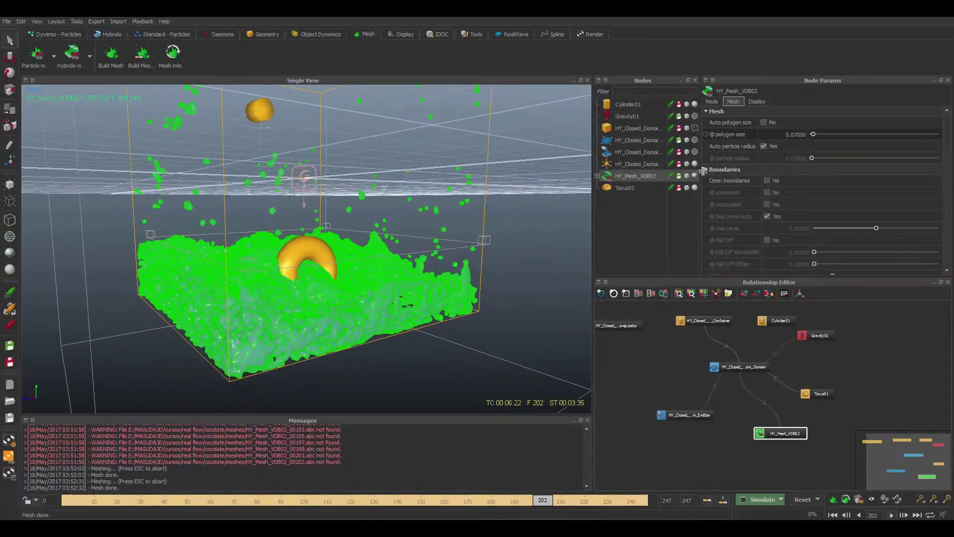
Set the mesh's polygon size to 0.09, rebuild it and inspect the surface around the torus
left_click(798, 135)
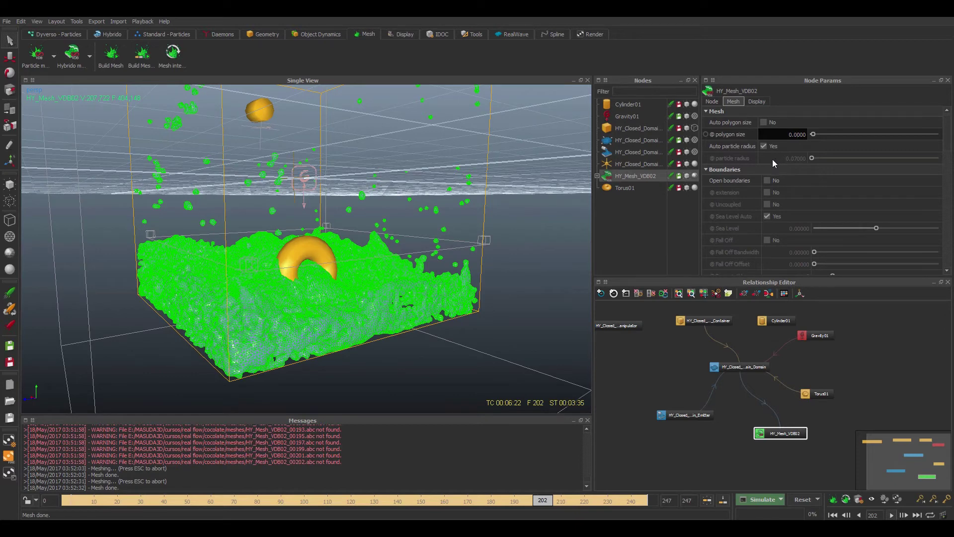
type("0.09")
key("Return")
right_click(638, 177)
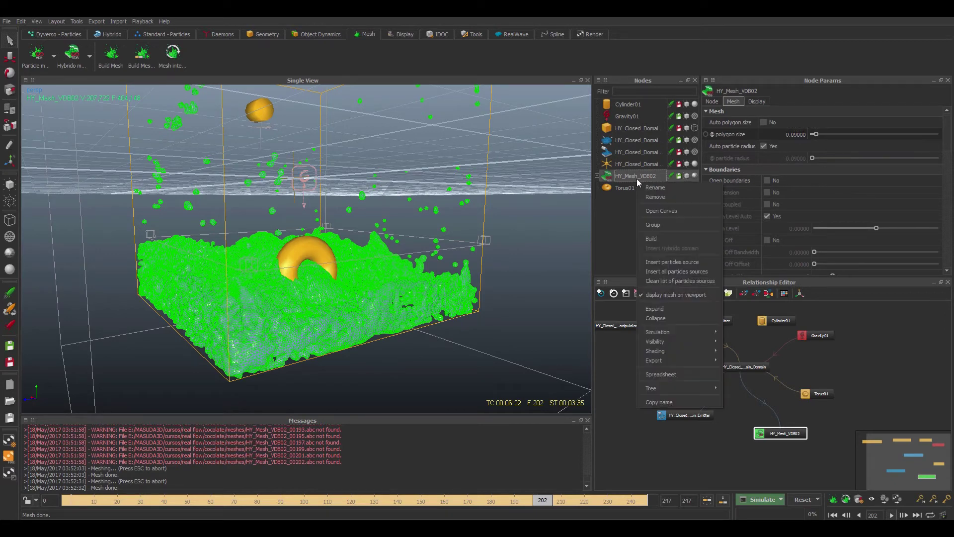
left_click(659, 238)
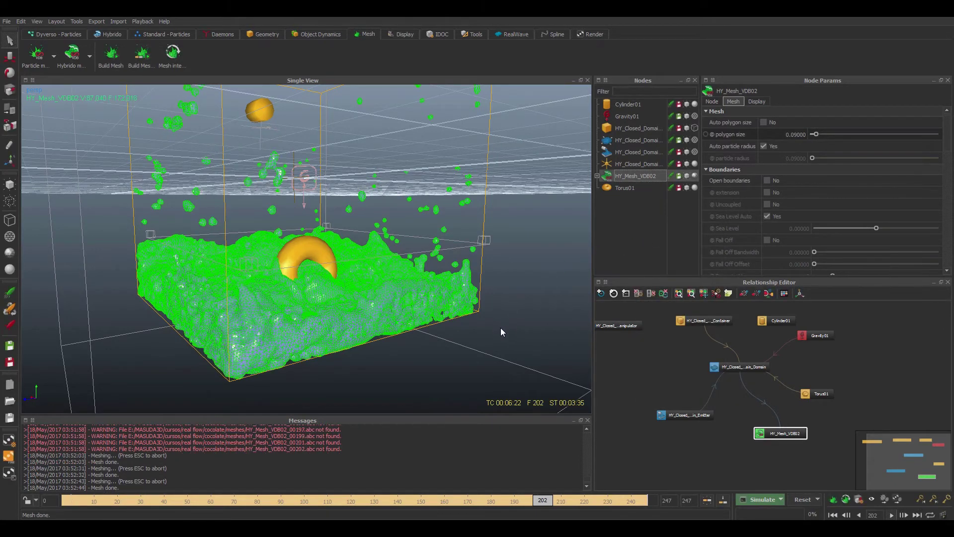
left_click_drag(501, 332, 521, 321, "alt")
scroll(512, 342, "up", 5)
scroll(506, 345, "down", 5)
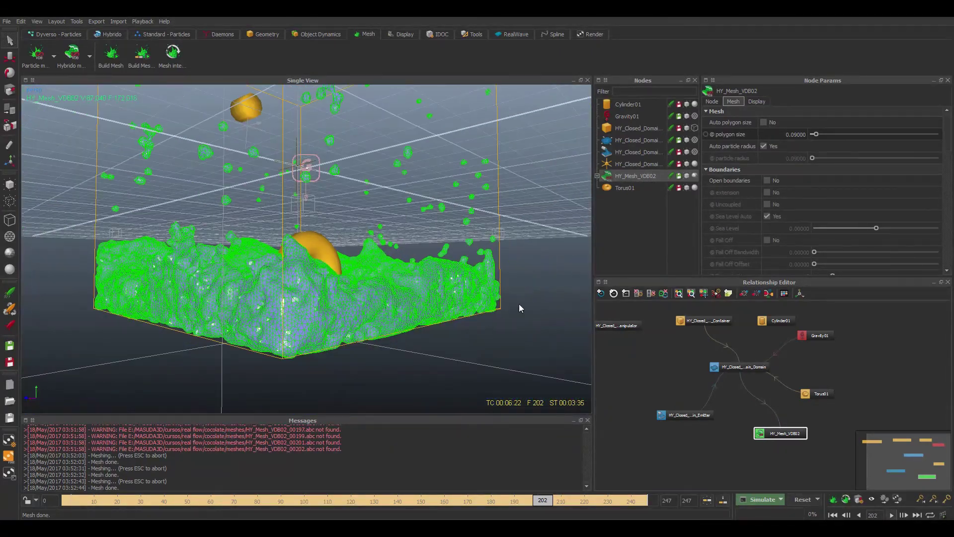
left_click(535, 326)
left_click(418, 356)
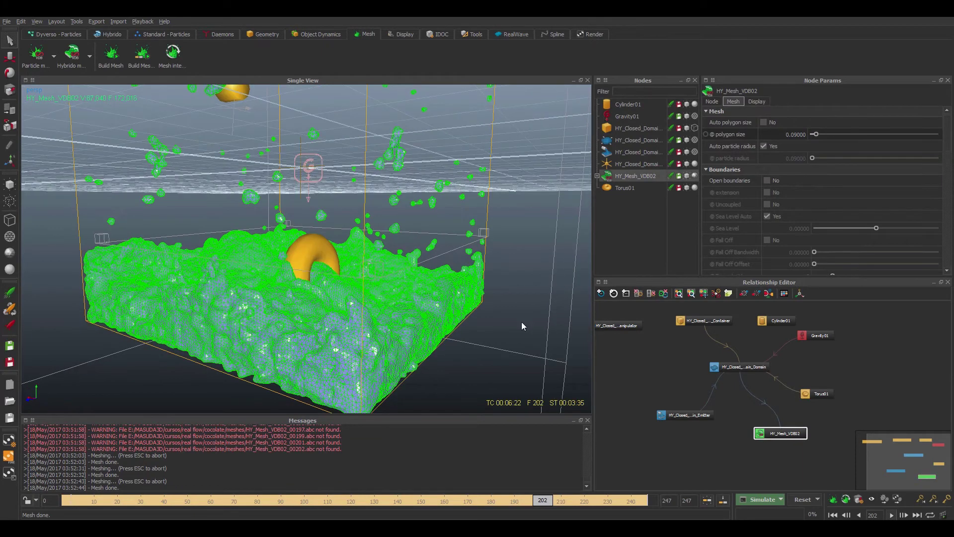
Set the mesh's polygon size to 0.08, rebuild it and check the shaded result
left_click(796, 135)
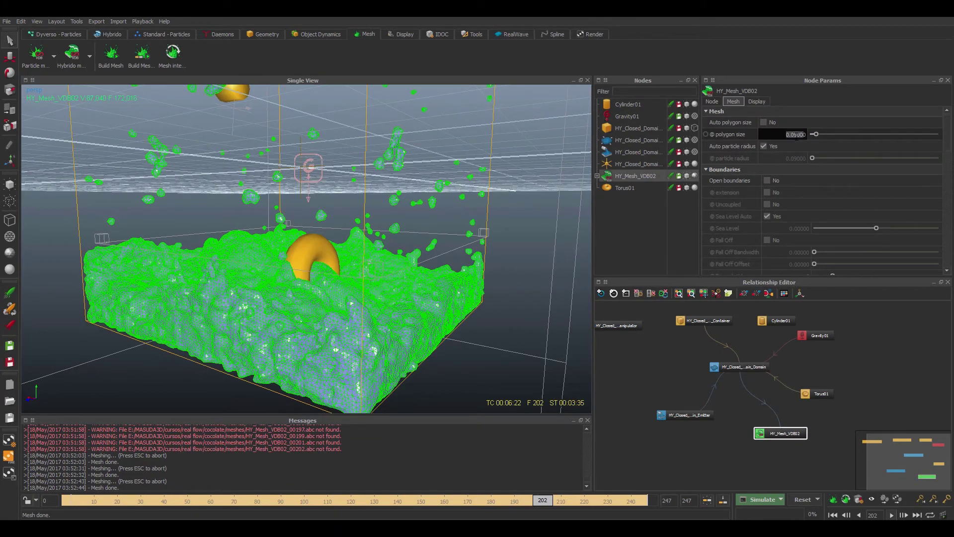
type("0.08")
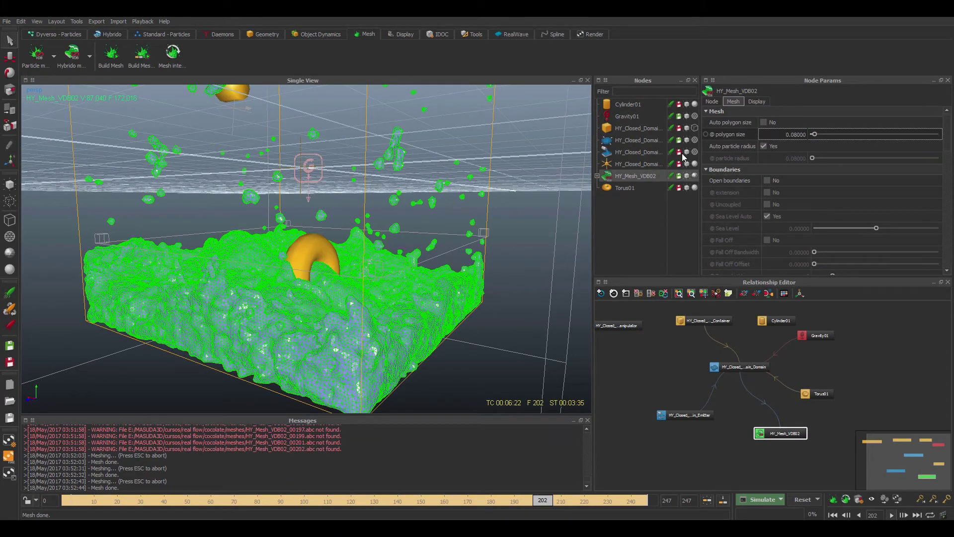
key("Return")
right_click(646, 177)
left_click(661, 234)
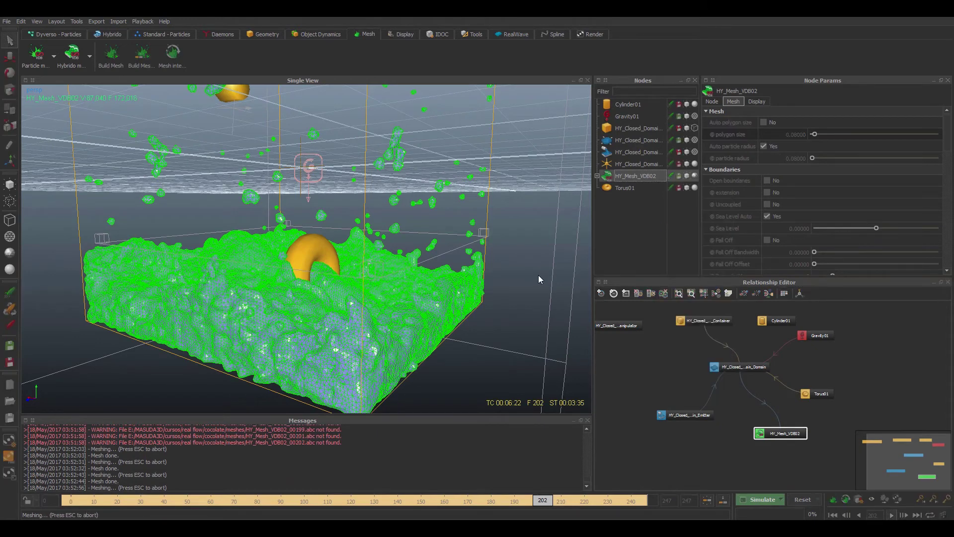
left_click(519, 304)
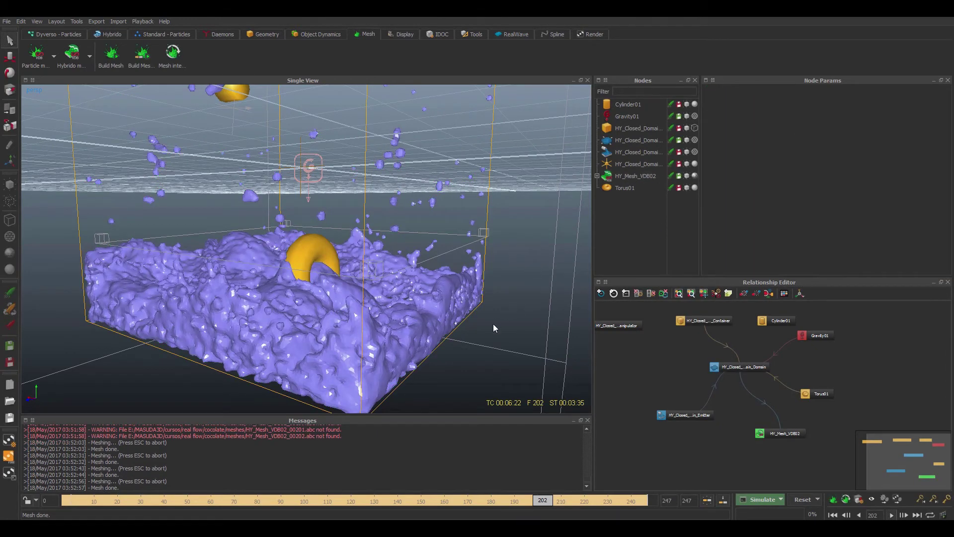
left_click_drag(493, 323, 504, 318, "alt")
left_click(511, 311)
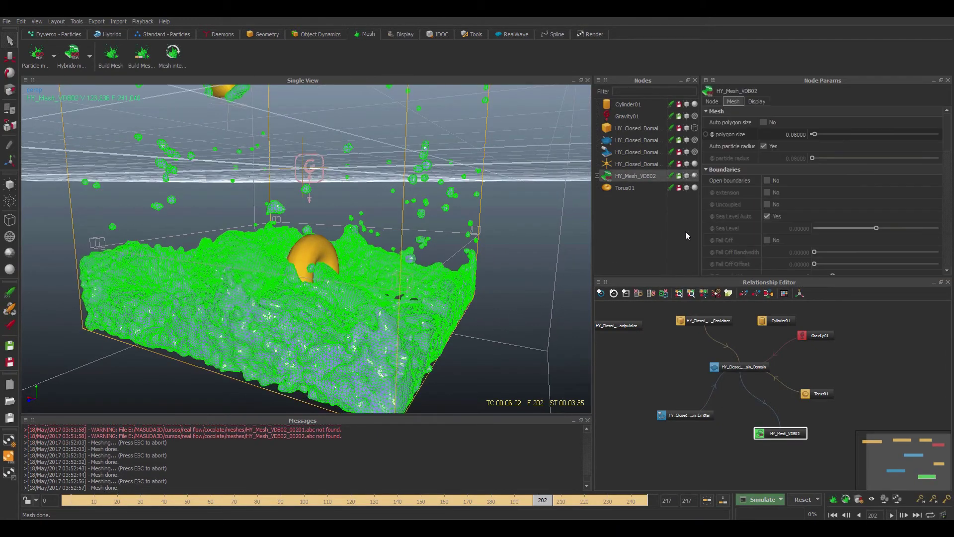
Add a Smooth volume filter with 4 iterations to the Hybrido mesh
scroll(947, 144, "down", 10)
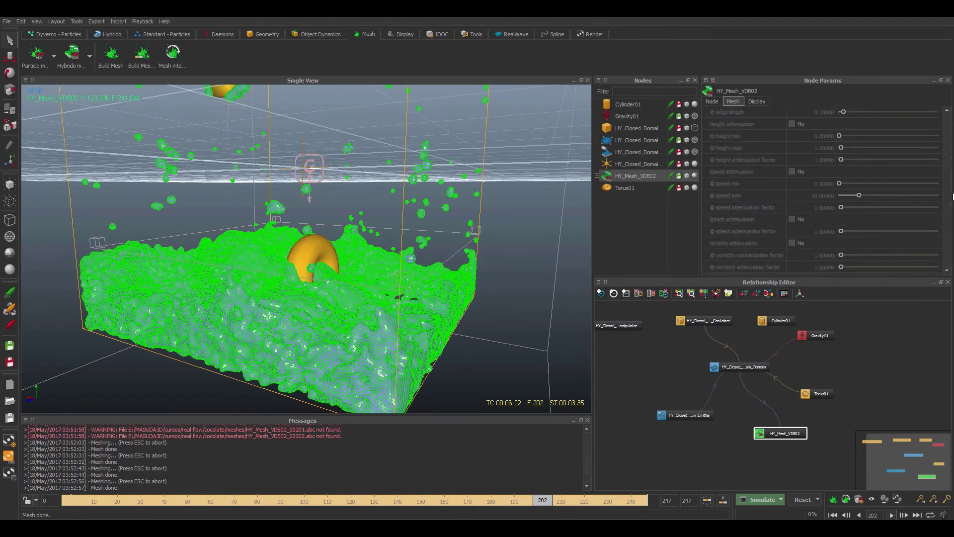
left_click(934, 239)
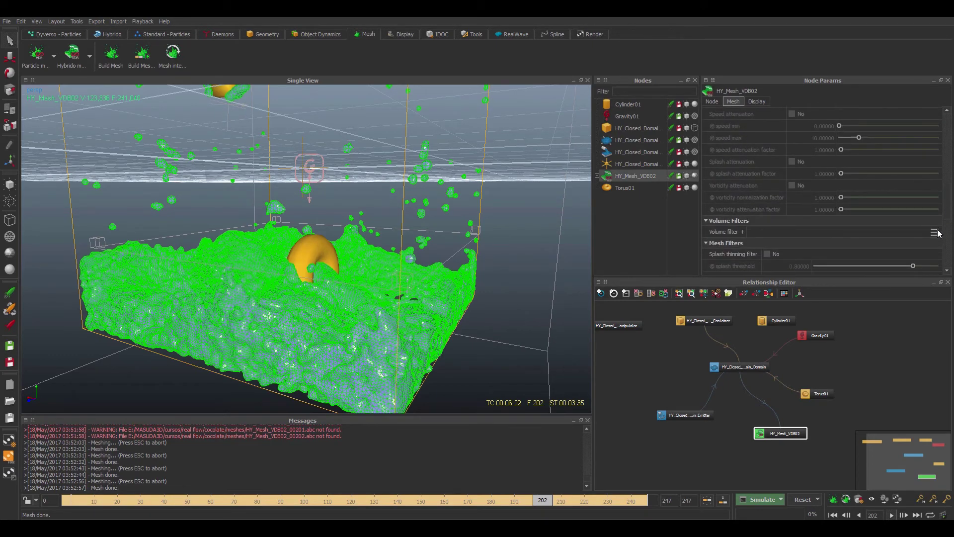
left_click(755, 234)
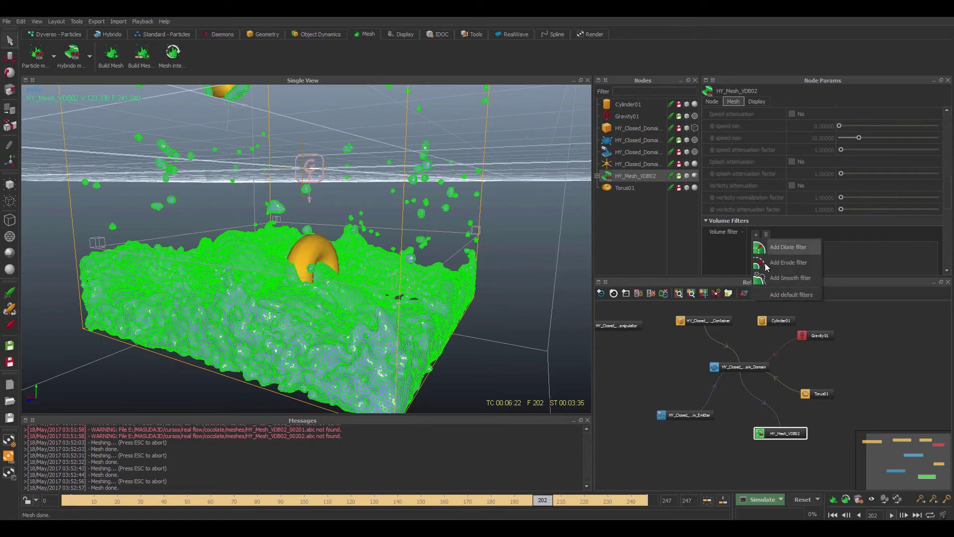
left_click(773, 280)
scroll(948, 207, "down", 3)
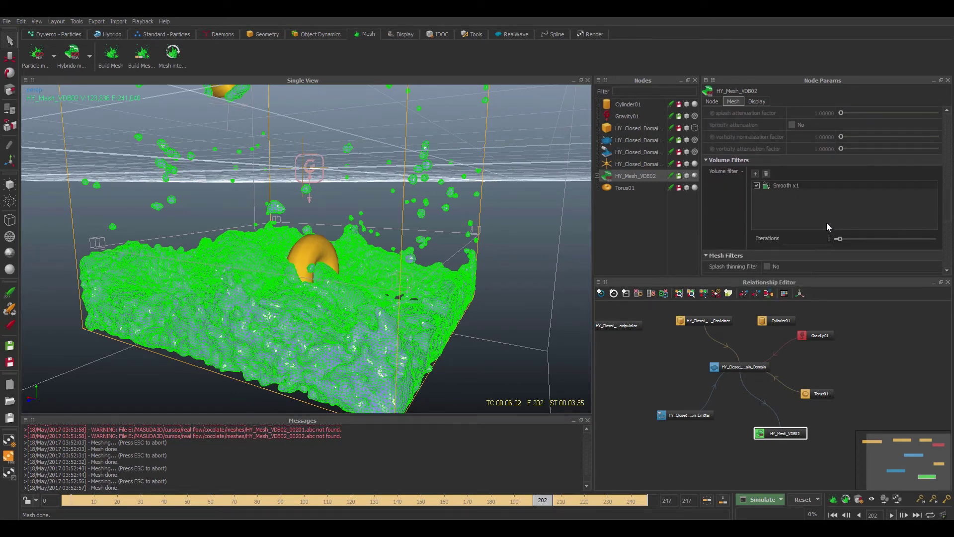
left_click(820, 238)
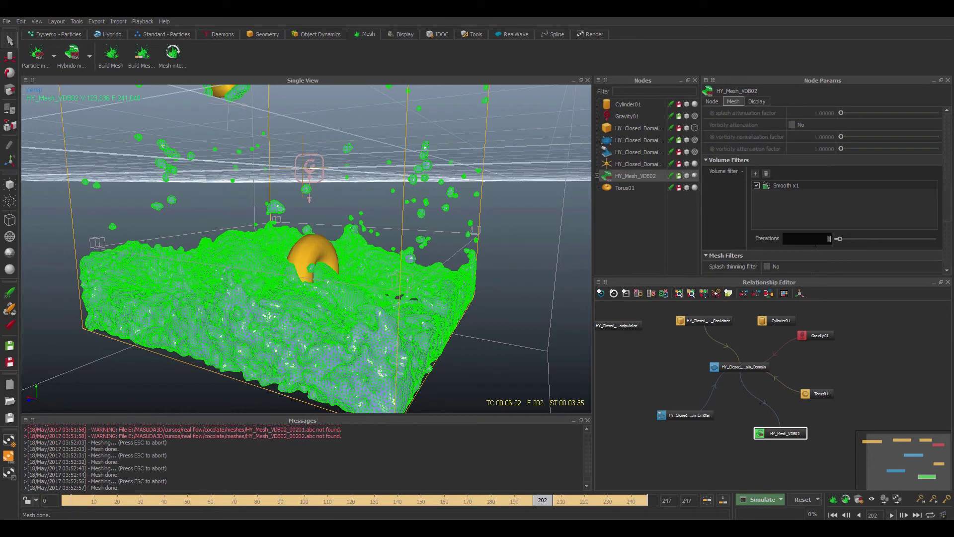
type("4")
key("Return")
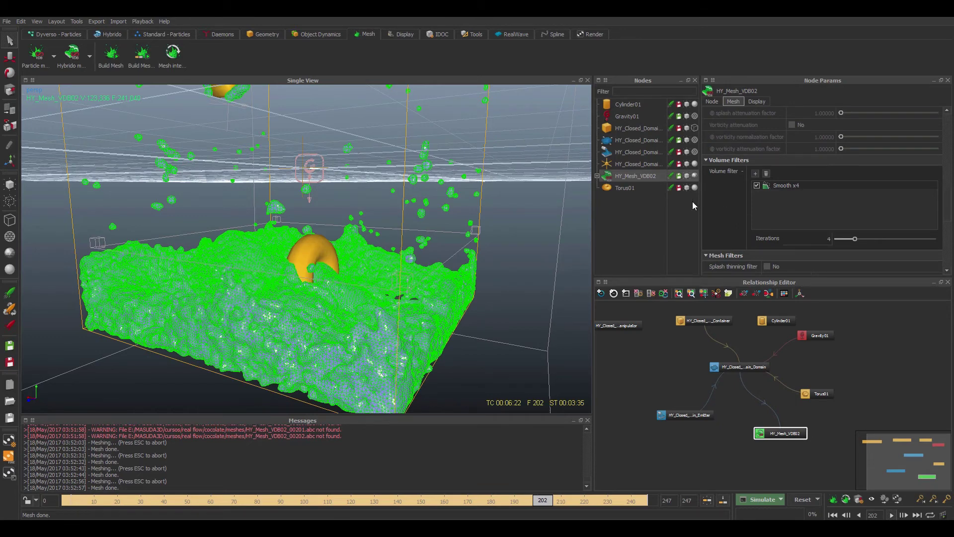
Rebuild the mesh with the Smooth filter applied and inspect the fluid surface from above
right_click(646, 178)
left_click(662, 232)
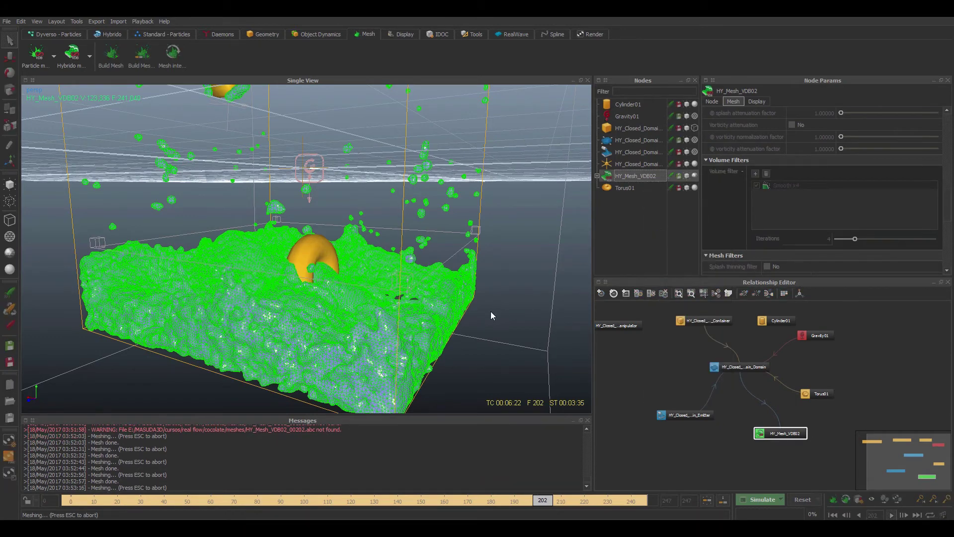
left_click(509, 309)
left_click_drag(509, 309, 486, 316, "alt")
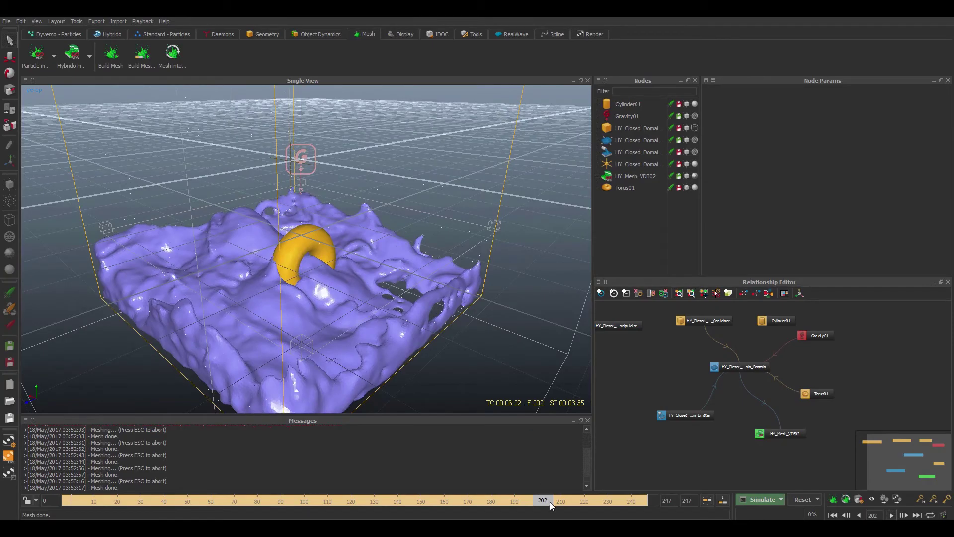
Return the timeline to frame 0 and build the Hybrido mesh there
mouse_move(549, 503)
left_mouse_down()
mouse_move(361, 509)
mouse_move(526, 493)
mouse_move(45, 500)
left_mouse_up()
left_click_drag(454, 329, 528, 346, "alt")
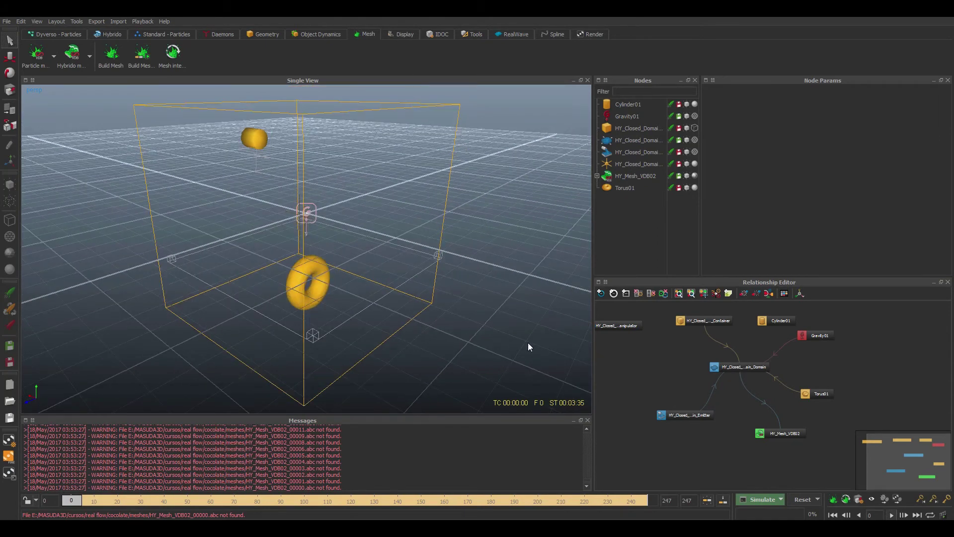
left_click(642, 175)
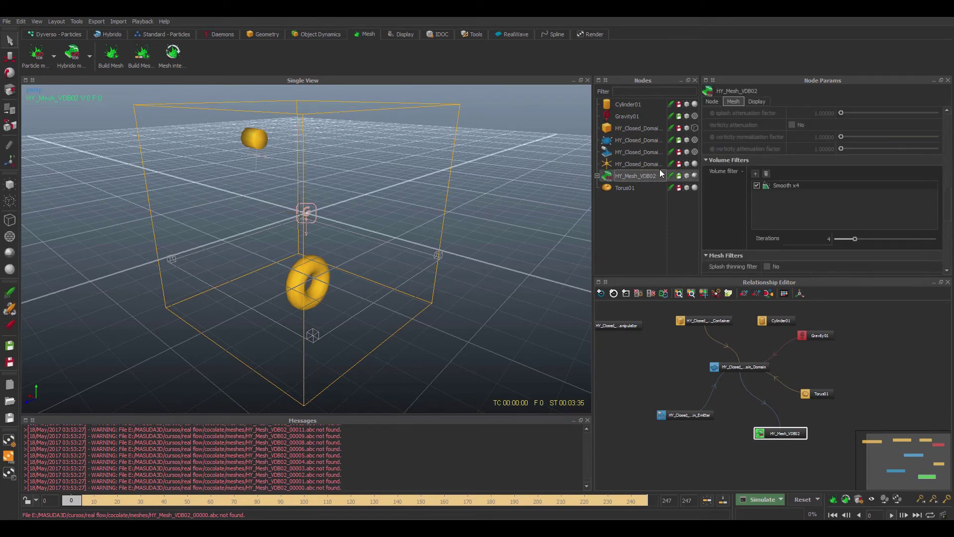
left_click(640, 151)
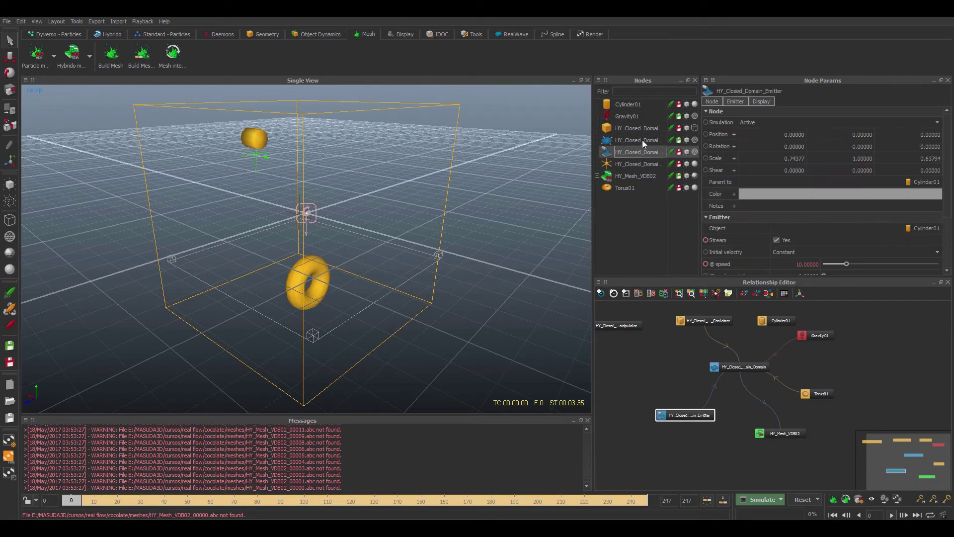
left_click(630, 177)
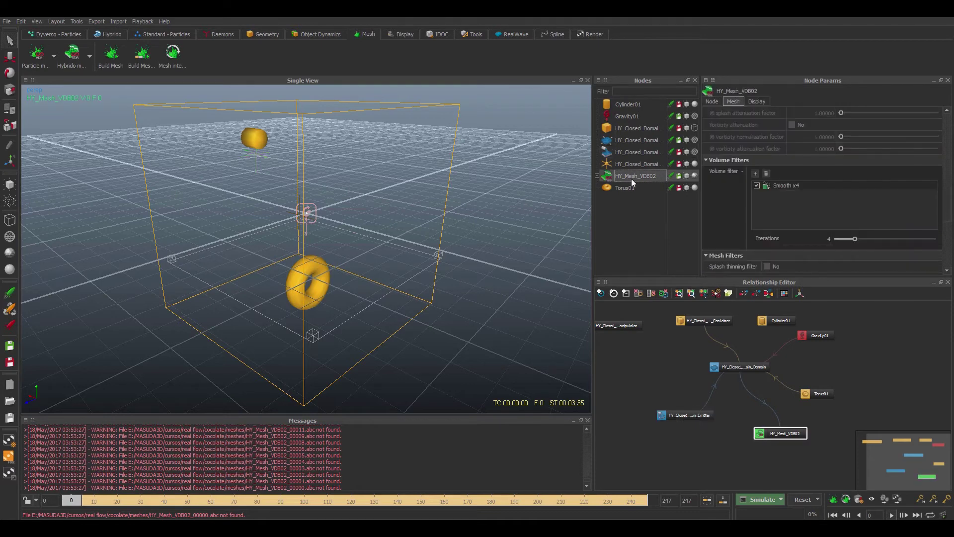
right_click(632, 177)
left_click(651, 236)
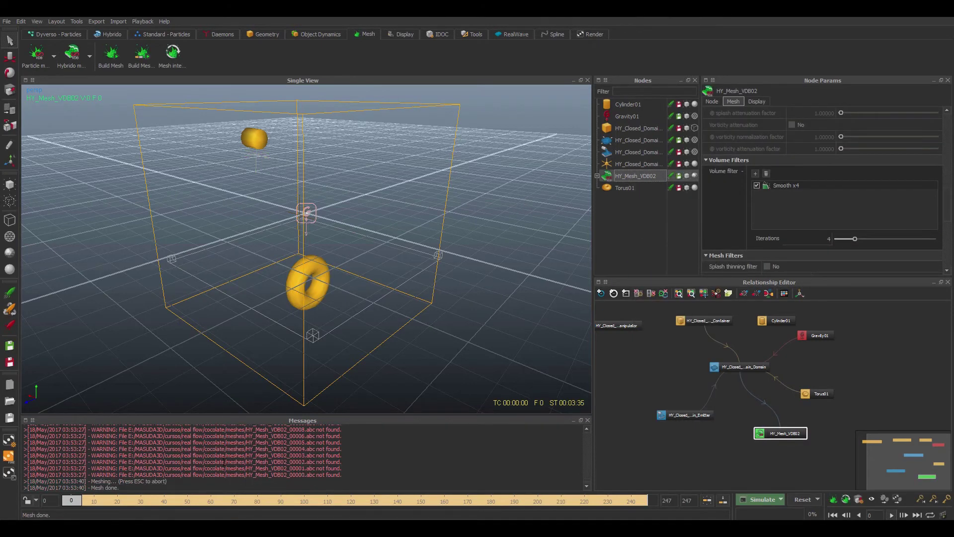
Simulate the scene with its mesh in command-line mode, and close the console window once all frames finish
left_click(780, 499)
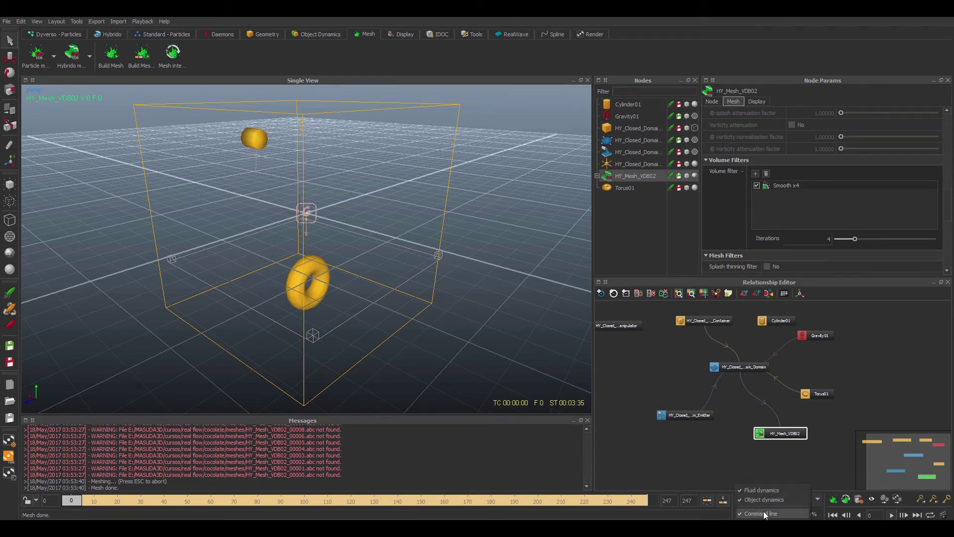
left_click(763, 510)
left_click(723, 458)
left_click(762, 499)
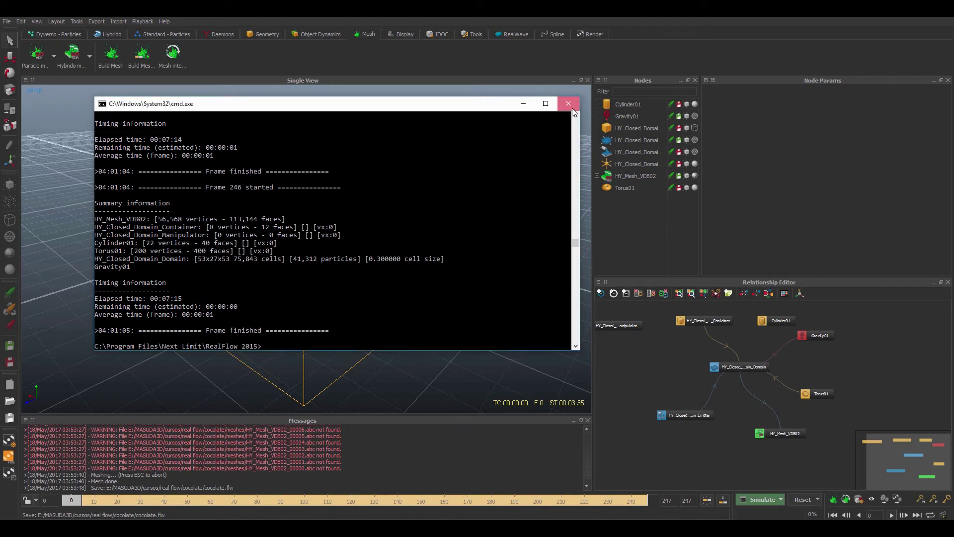
left_click(569, 104)
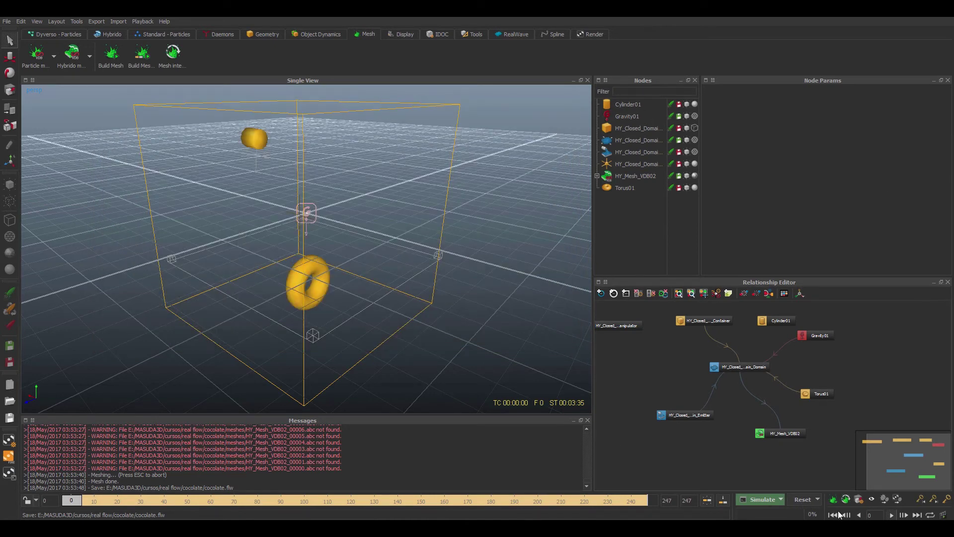
Play back the meshed simulation and examine the fluid surface around the torus from several angles
left_click(891, 515)
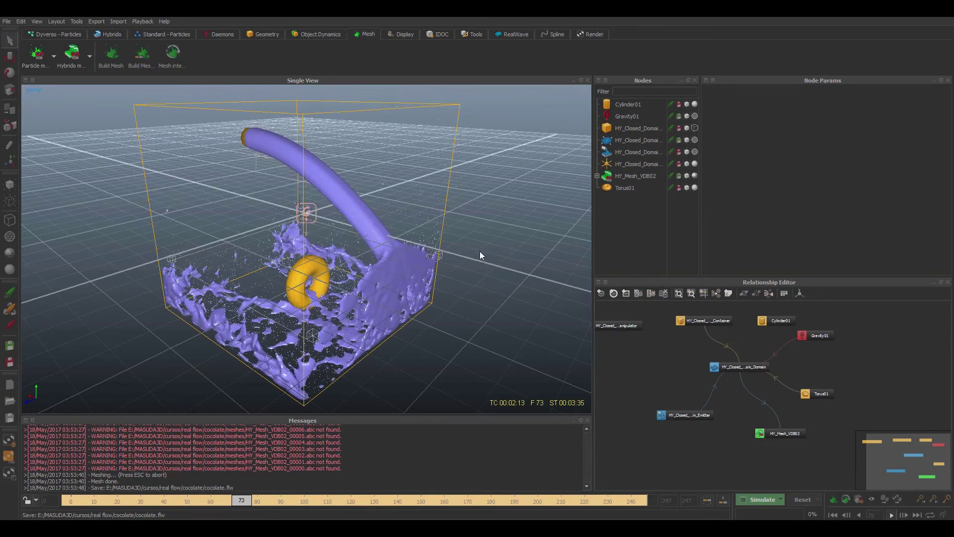
left_click_drag(479, 251, 509, 332, "alt")
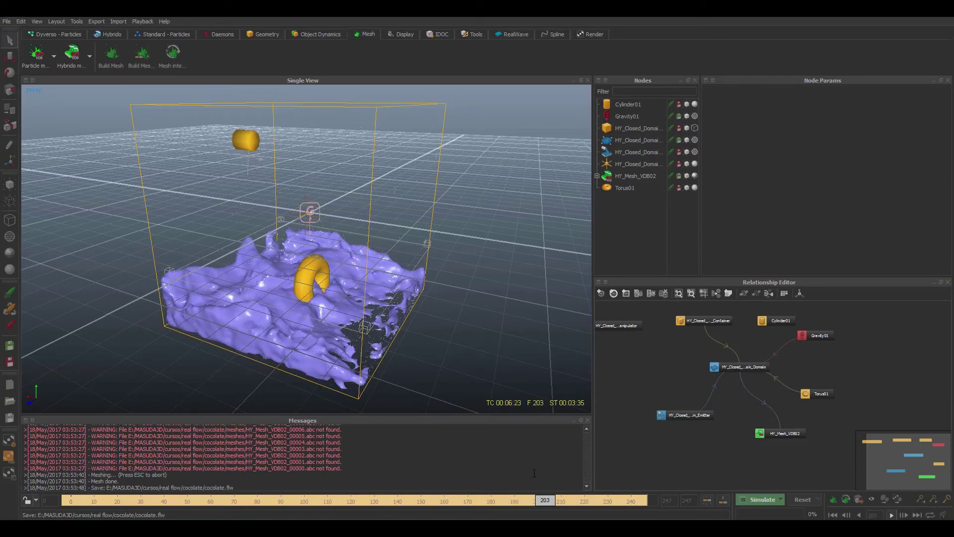
left_click_drag(438, 362, 467, 361, "alt")
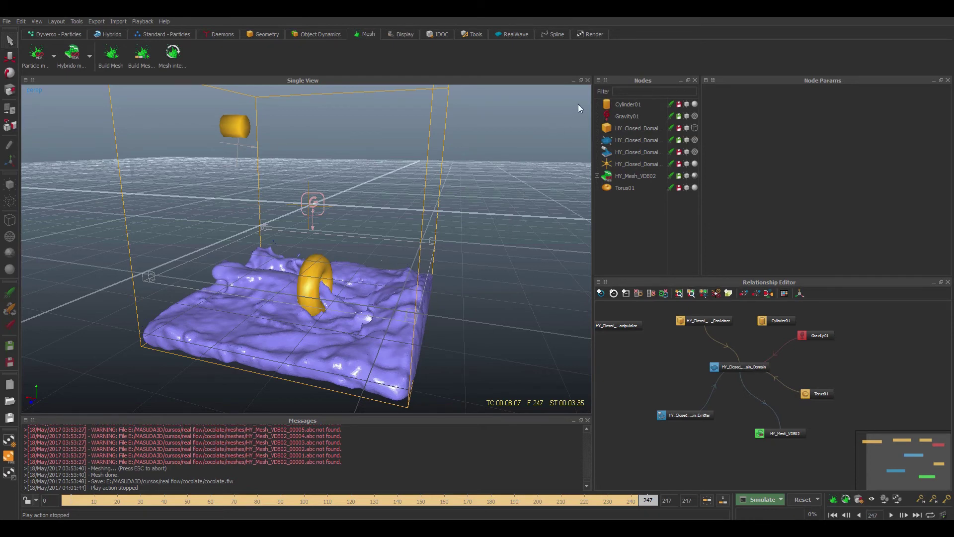
left_click_drag(466, 172, 482, 225, "alt")
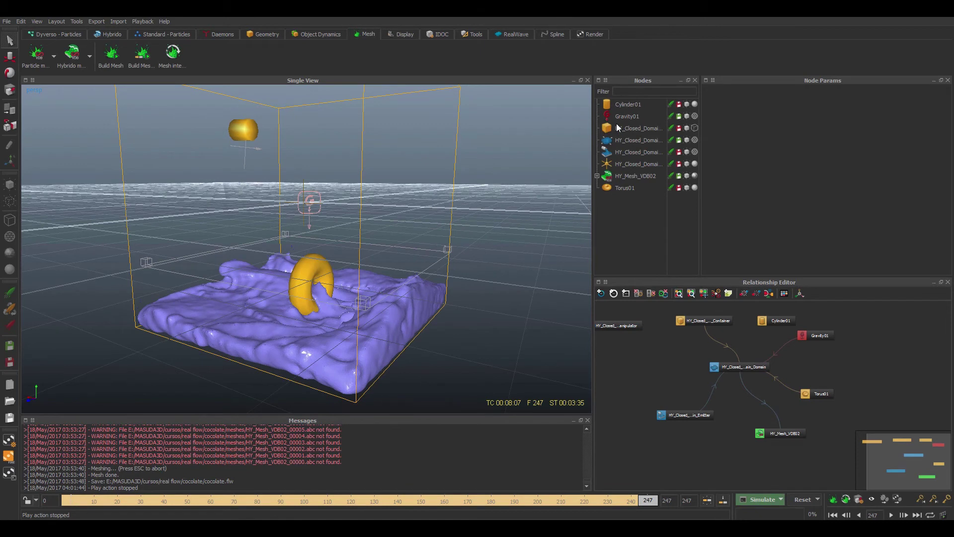
Hide the Hybrido domain node and set the closed domain container's Maxwell Render material to water_pure
left_click(687, 140)
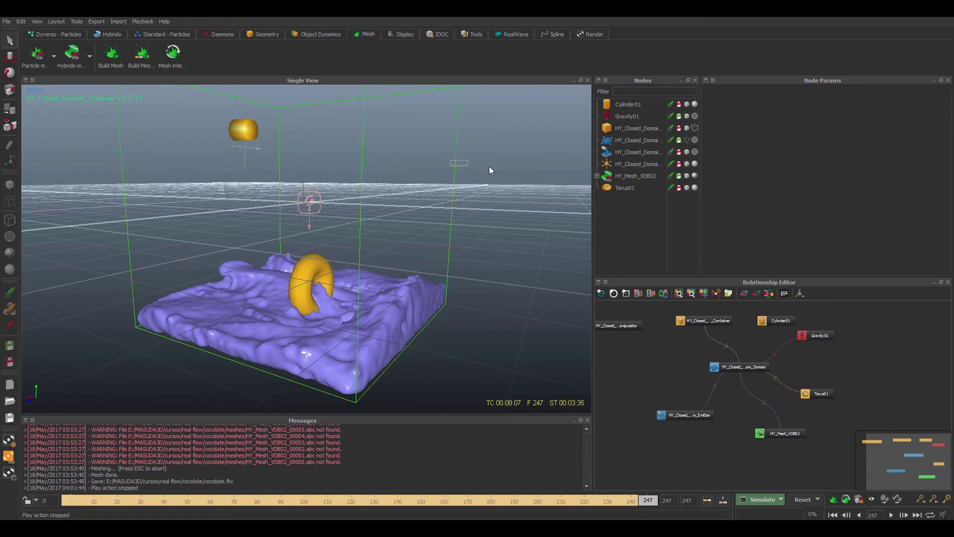
left_click(641, 129)
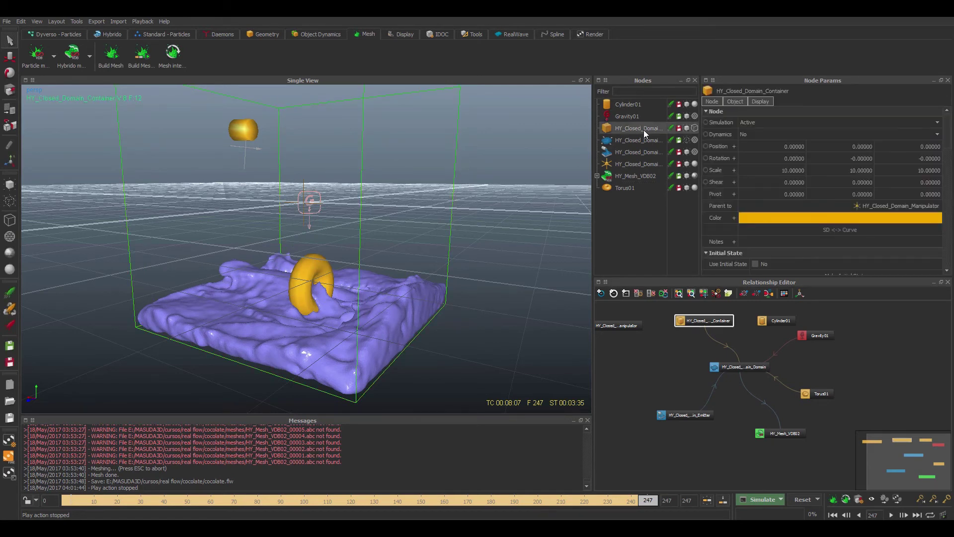
left_click(761, 101)
scroll(916, 154, "down", 3)
scroll(920, 217, "down", 3)
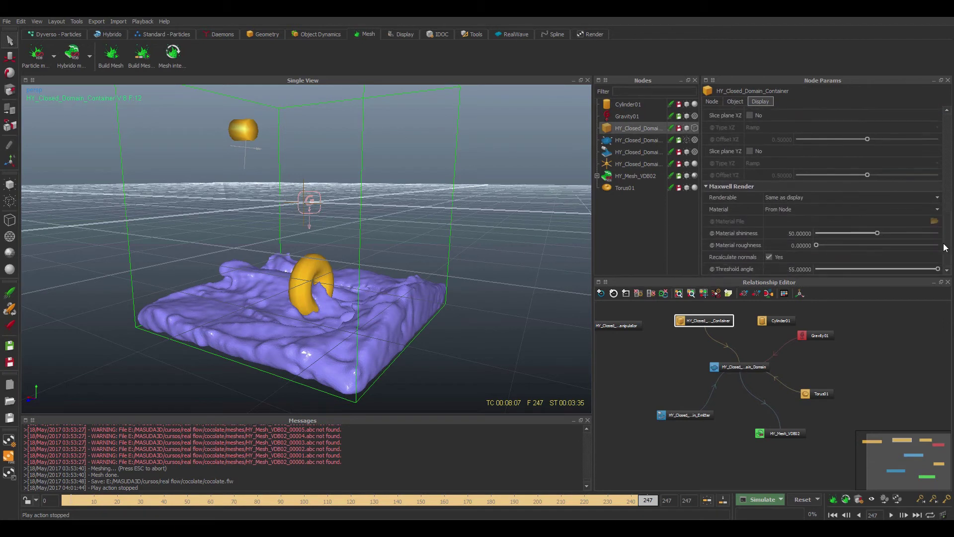
left_click(936, 214)
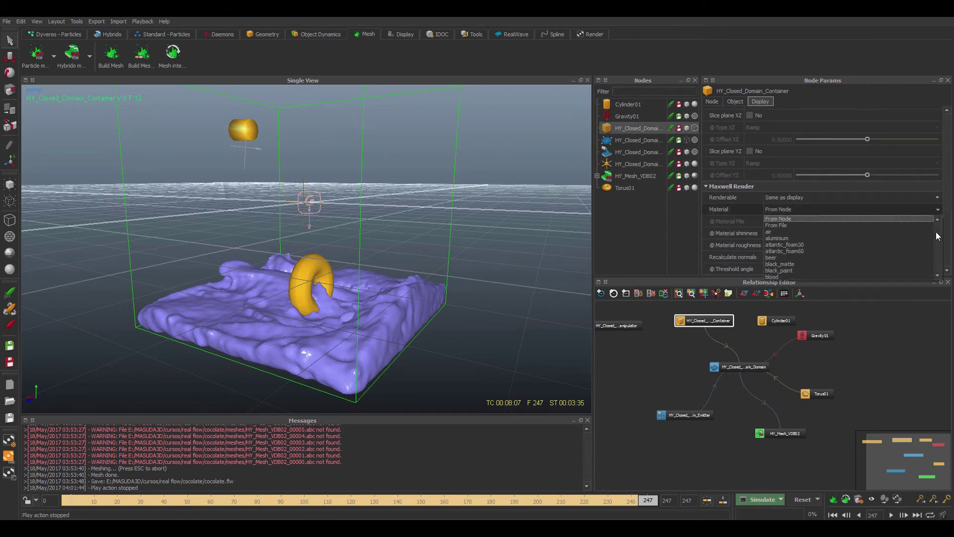
scroll(940, 273, "down", 5)
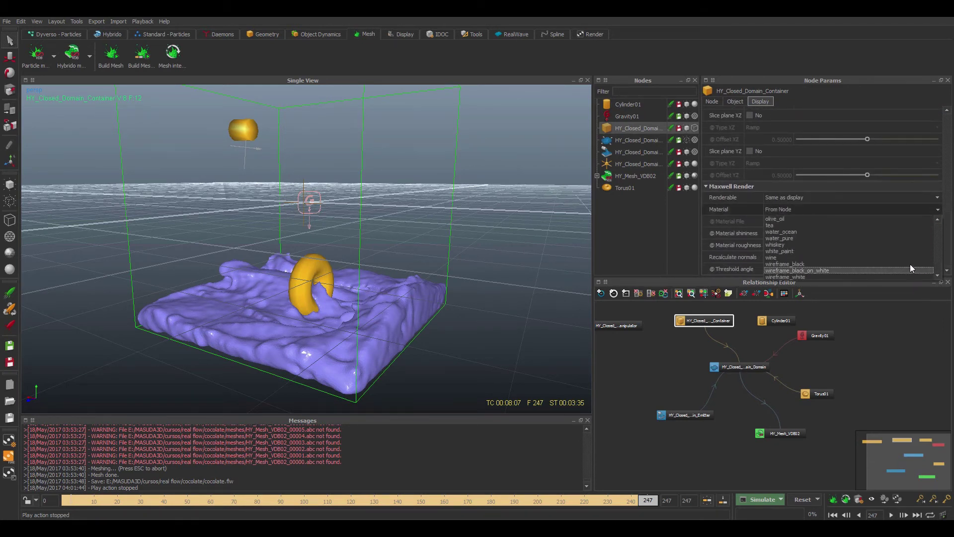
left_click(881, 240)
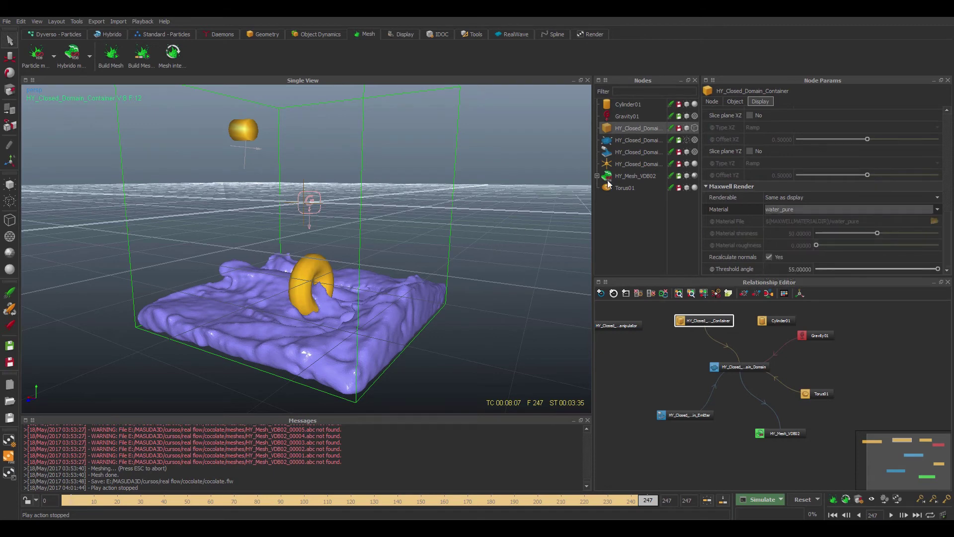
Set the Maxwell Render material of the Hybrido fluid mesh to water_pure
left_click(402, 321)
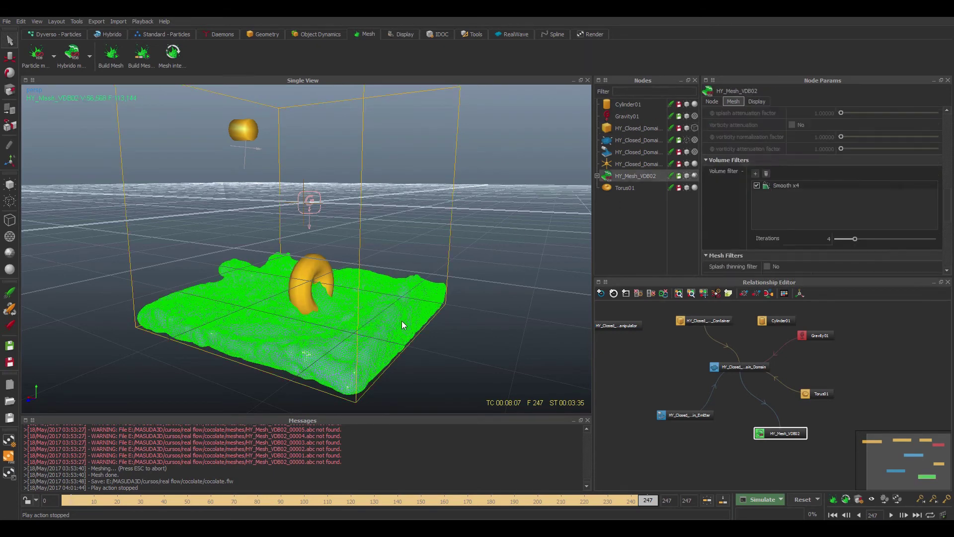
left_click(756, 101)
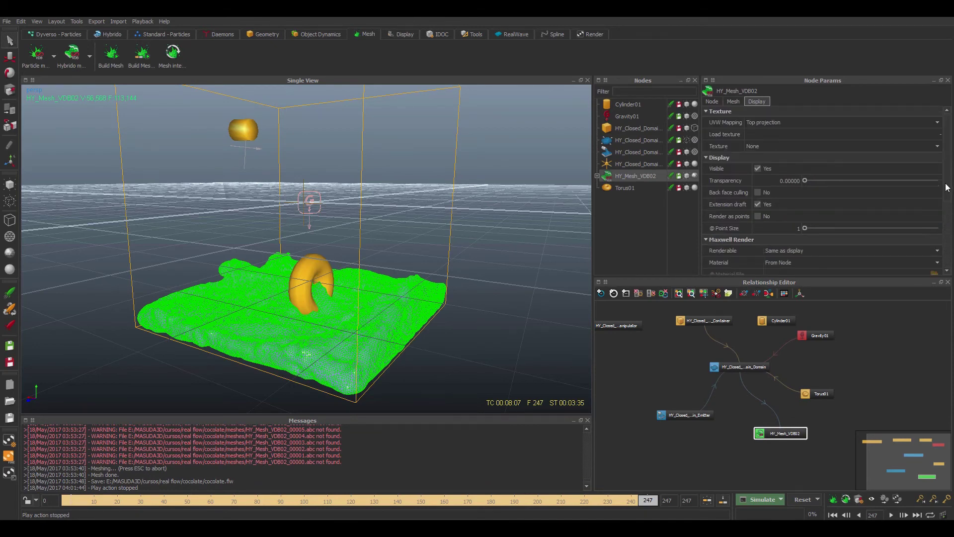
scroll(877, 200, "down", 3)
left_click(870, 139)
scroll(893, 183, "down", 5)
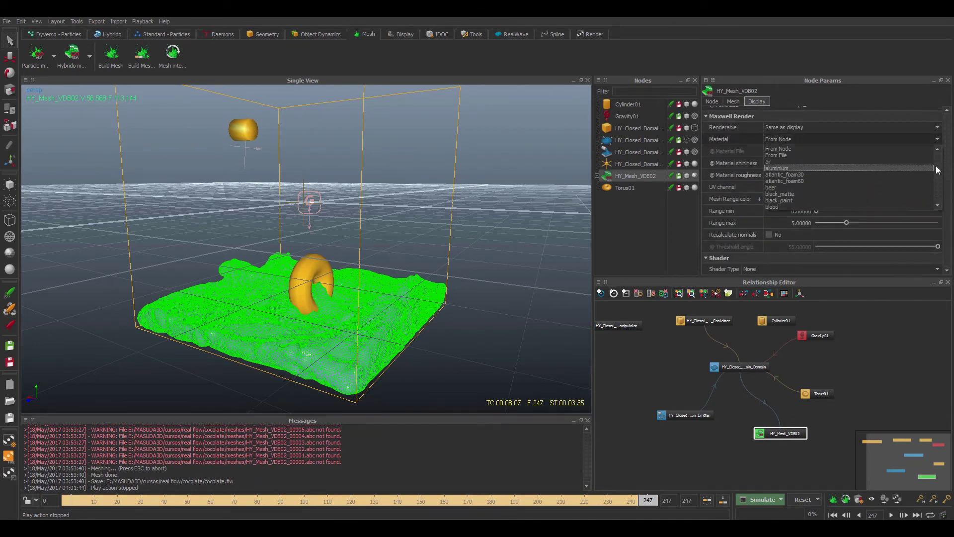
scroll(934, 191, "down", 6)
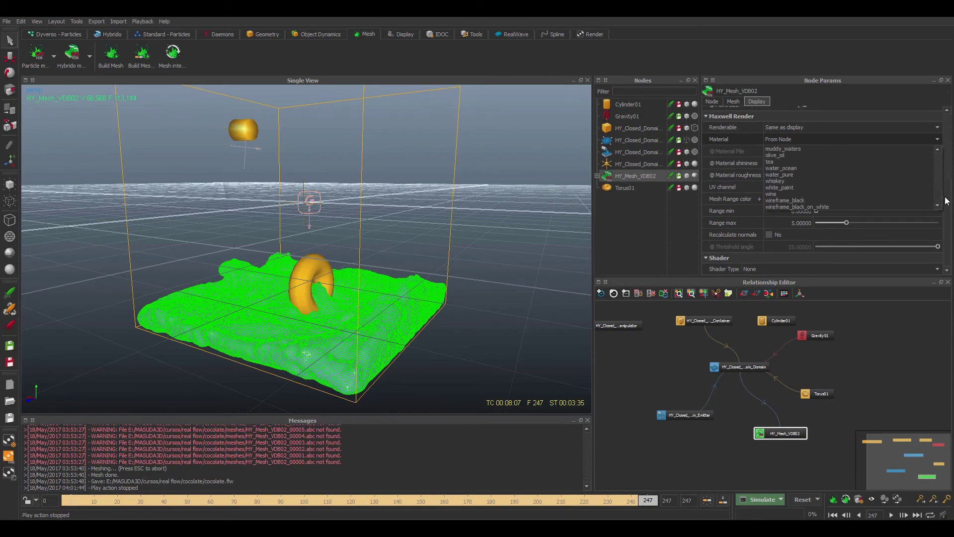
left_click(856, 168)
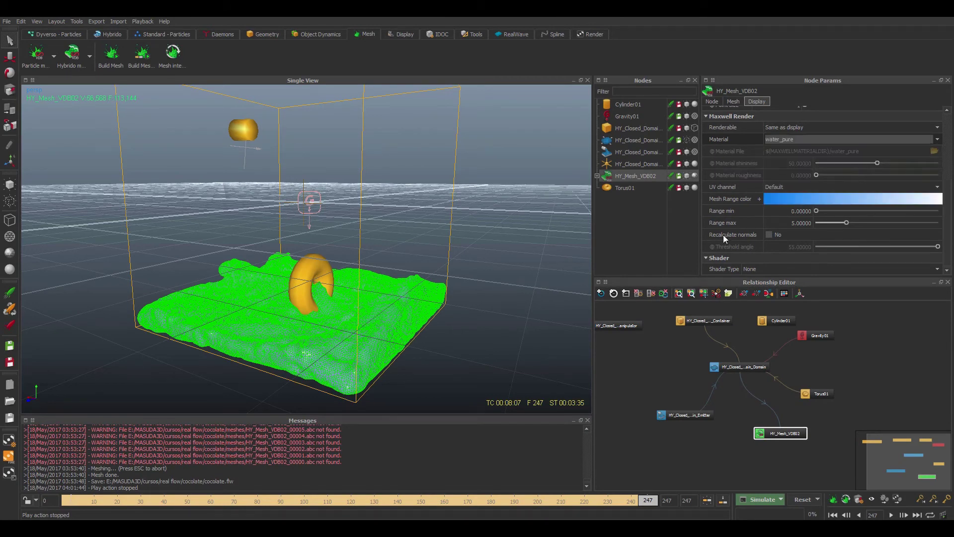
Change the torus node's colour to the dark red custom colour, RGB 132, 0, 0
left_click(312, 266)
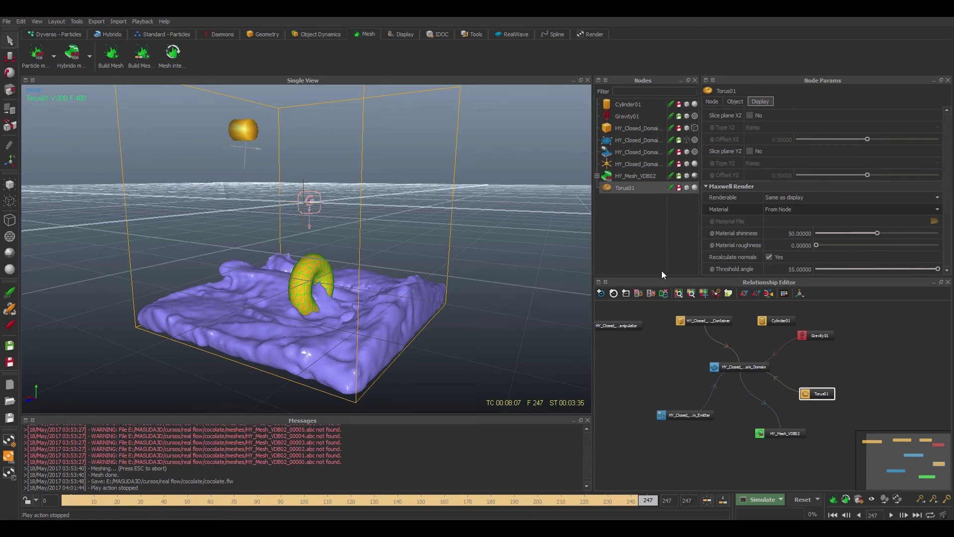
left_click(712, 101)
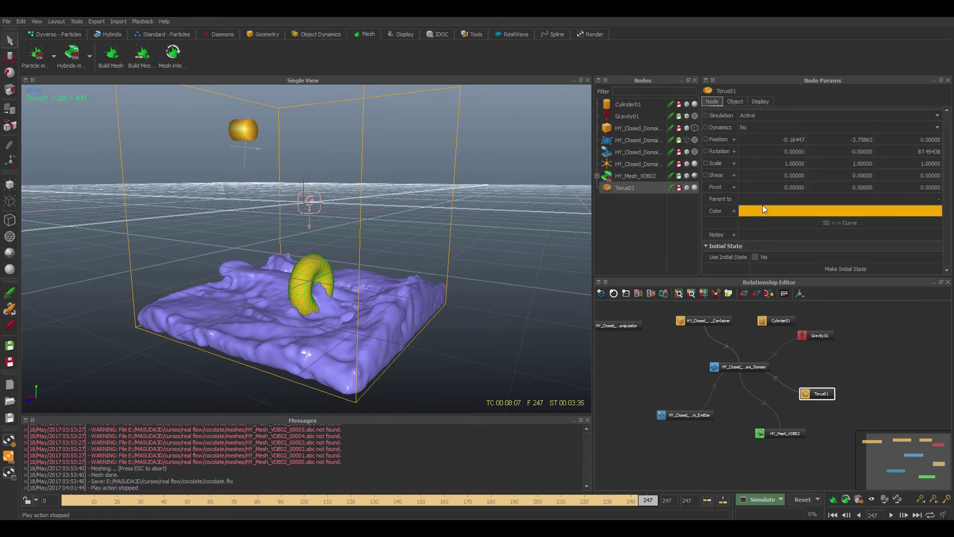
left_click(762, 208)
left_click(379, 297)
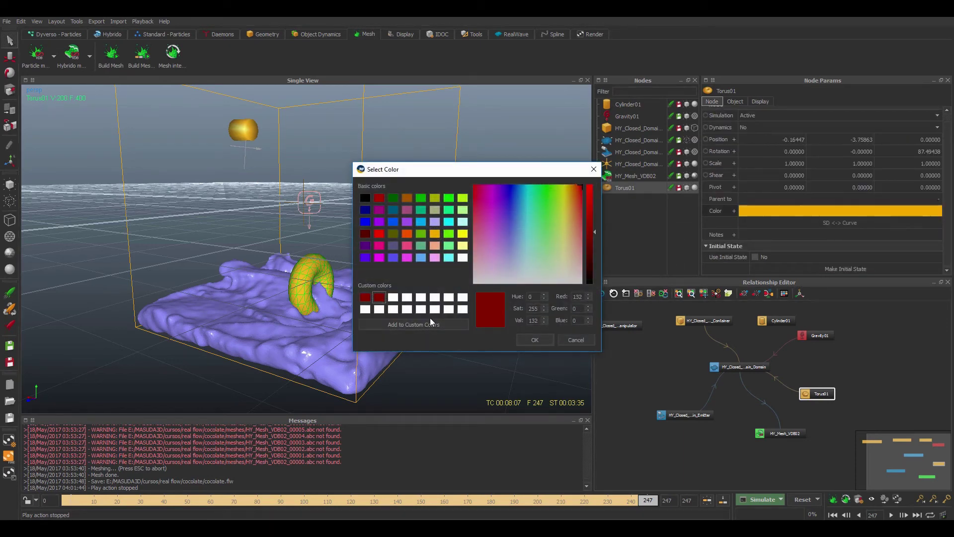
left_click(535, 339)
Change the emitting cylinder's node colour to a neutral dark grey
left_click(244, 131)
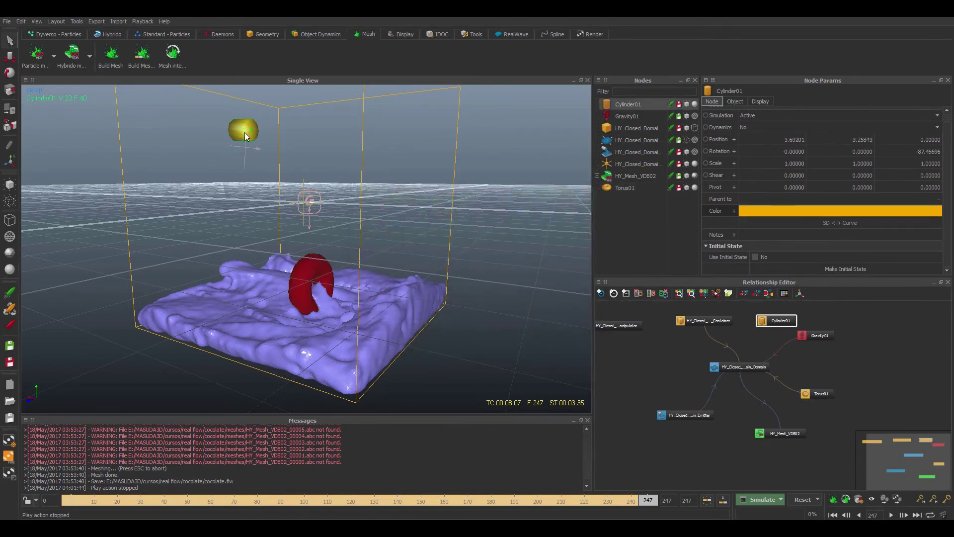
left_click(756, 211)
left_click(574, 282)
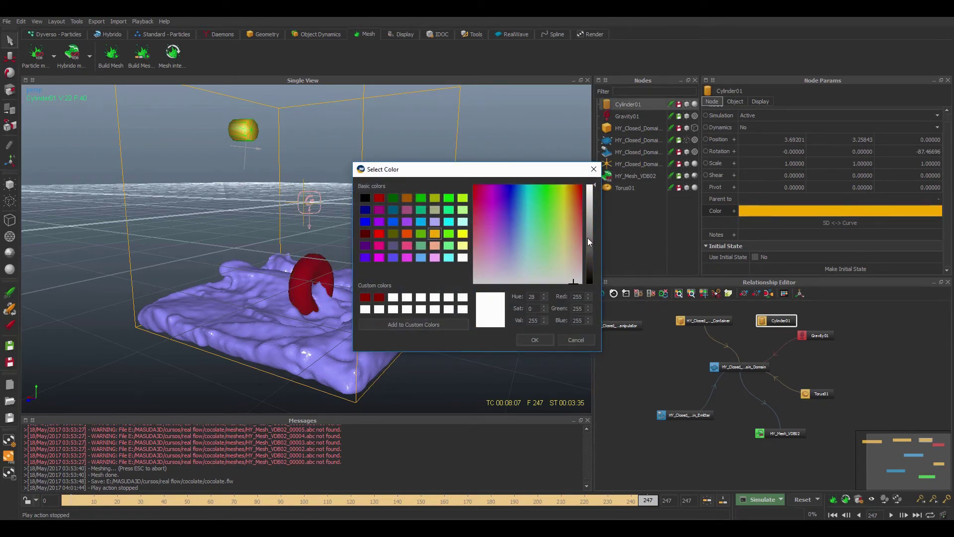
left_click_drag(588, 241, 588, 251)
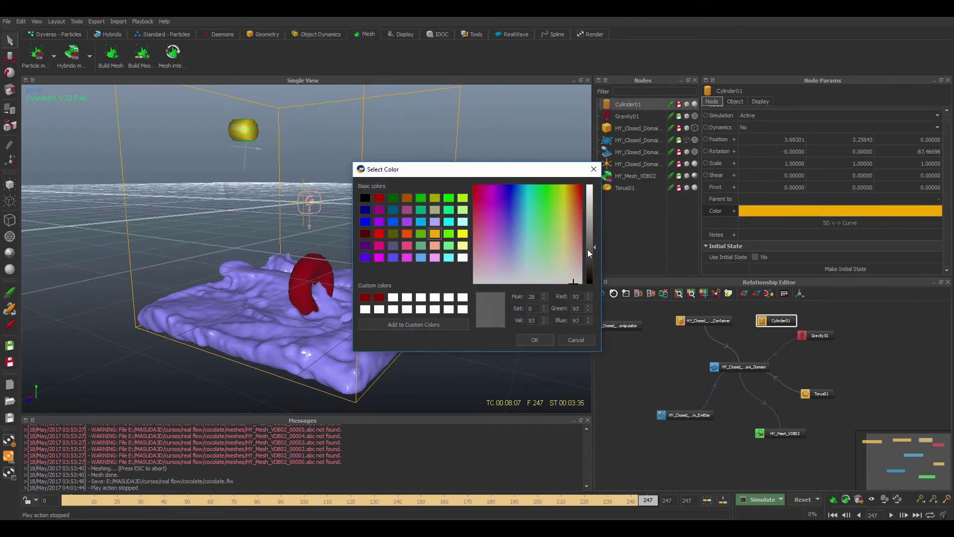
left_click(533, 340)
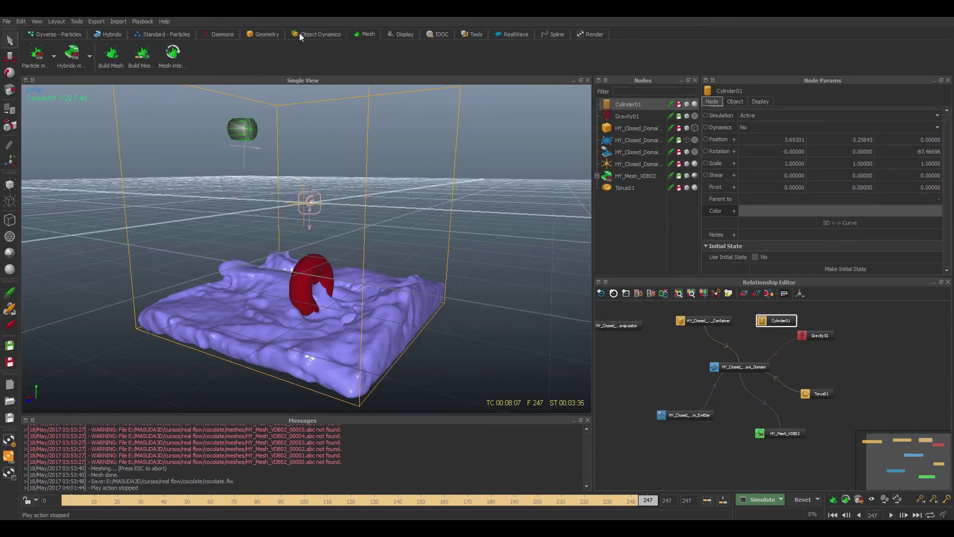
Add a ground plane, lower it to about Y -5.06 beneath the fluid, and scale it uniformly to about 8.63
left_click(267, 34)
left_click(347, 53)
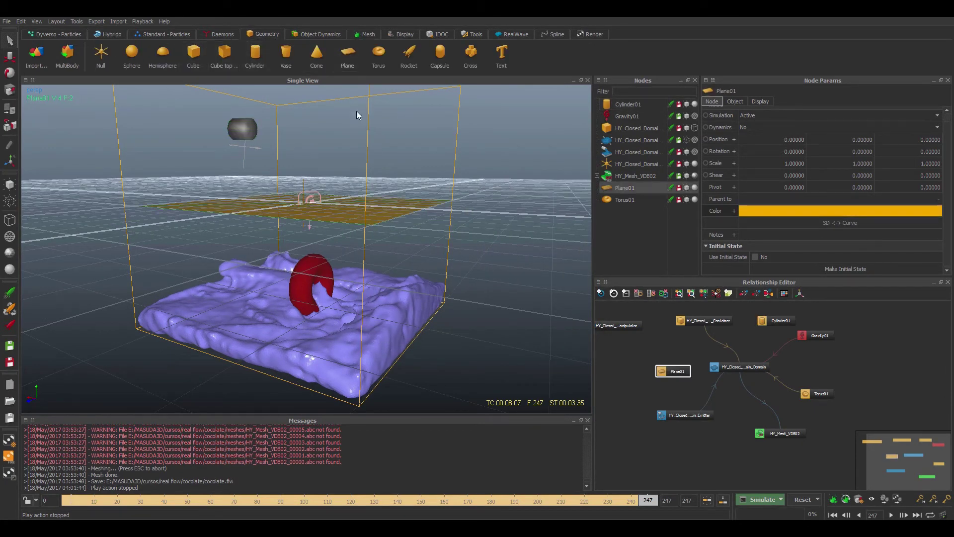
key("c")
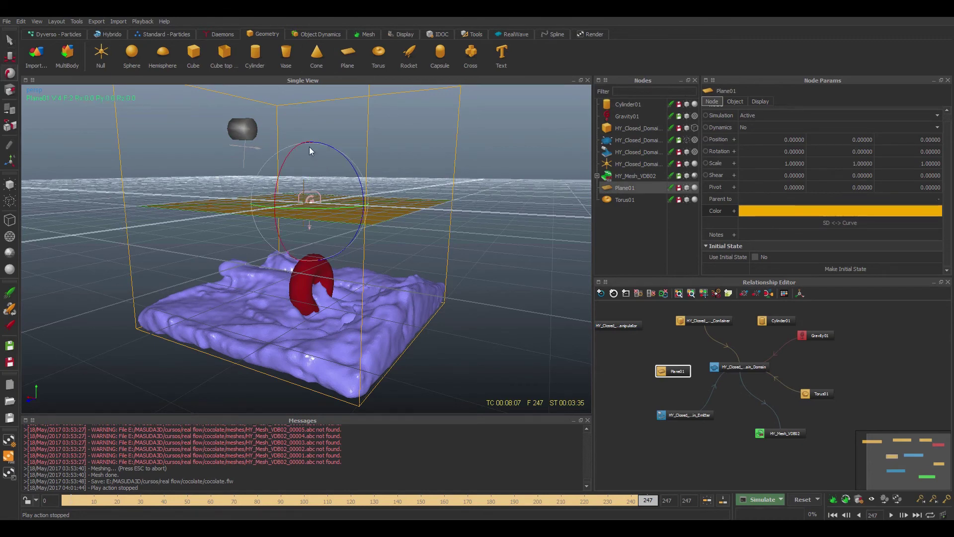
key("x")
left_click_drag(308, 146, 367, 279)
key("v")
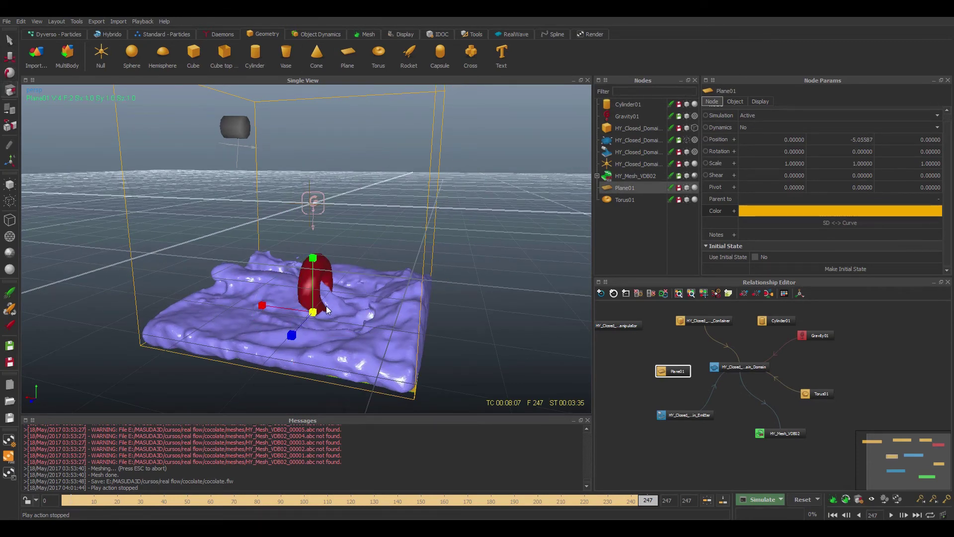
left_click_drag(313, 312, 470, 288)
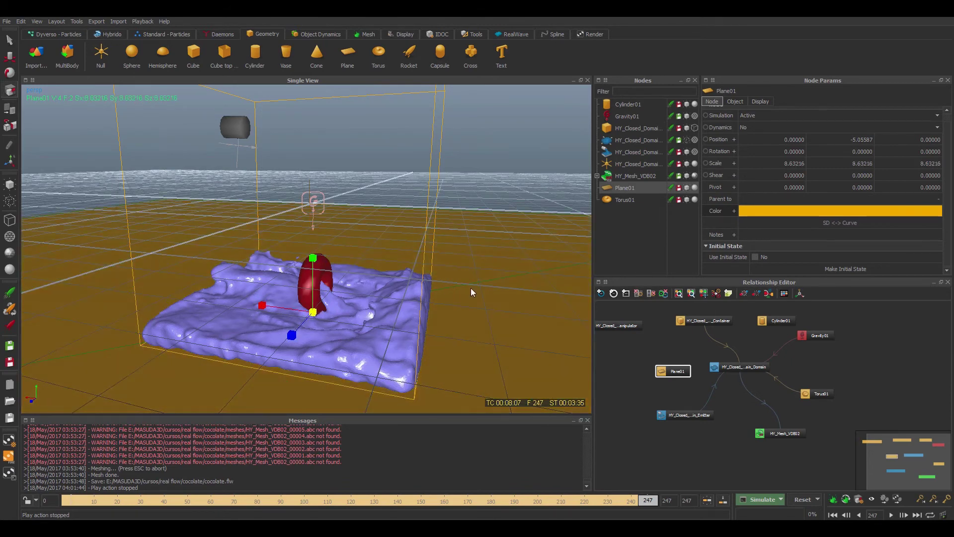
Change the ground plane's colour to a warm light grey, about RGB 181, 170, 163
left_click(806, 210)
left_click(574, 273)
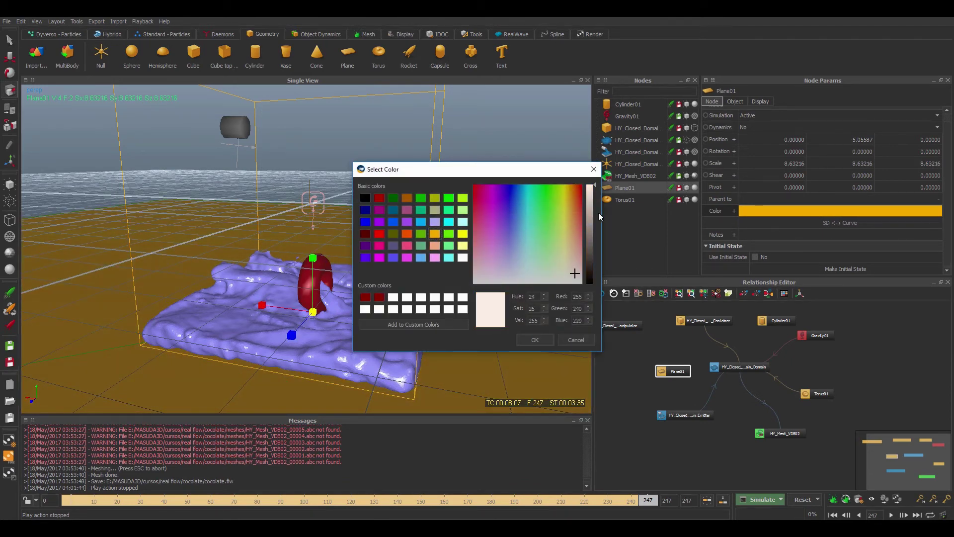
left_click(591, 208)
left_click_drag(591, 211, 592, 214)
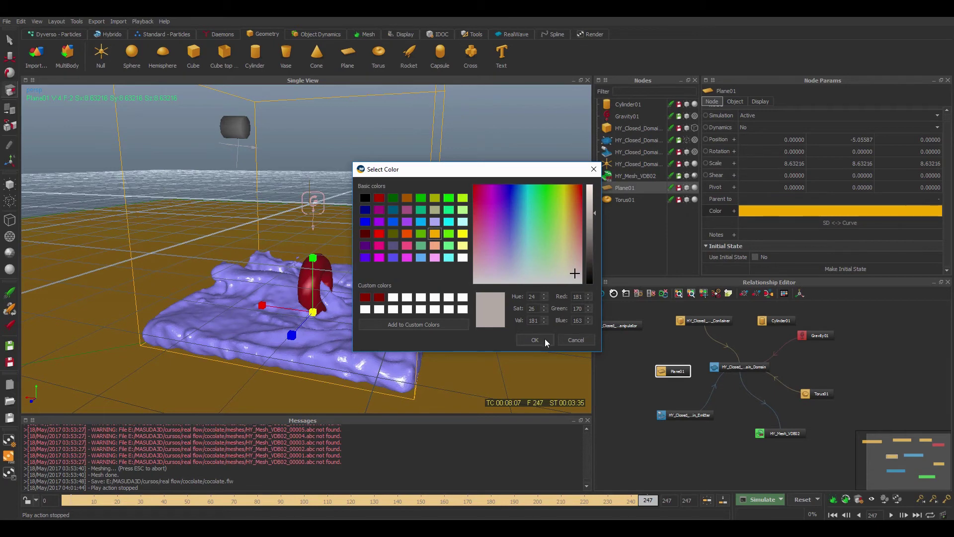
left_click(545, 338)
Enable image-based lighting in the Maxwell render settings, using dh224.hdr from the maxwell/hdr folder as the background HDR
left_click_drag(503, 323, 465, 193, "alt")
left_click(590, 34)
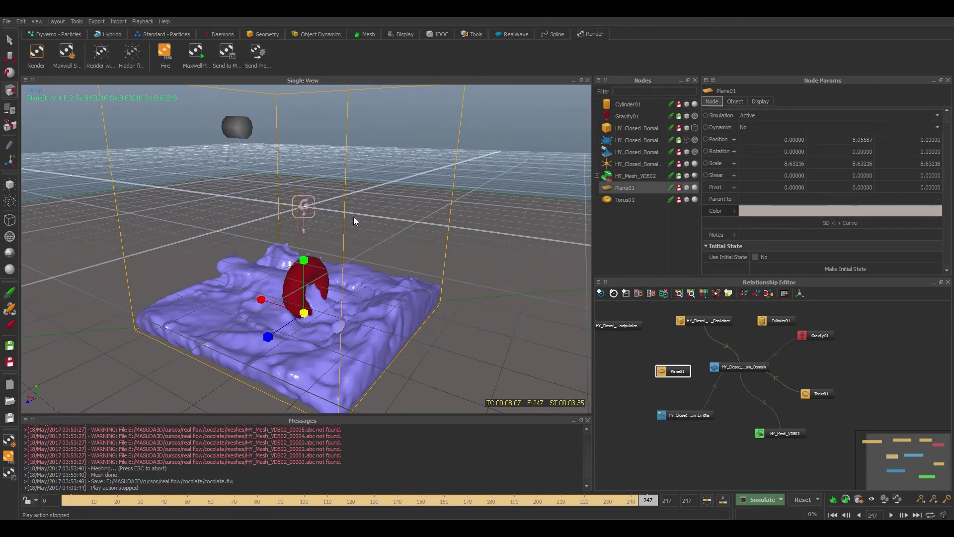
left_click(79, 64)
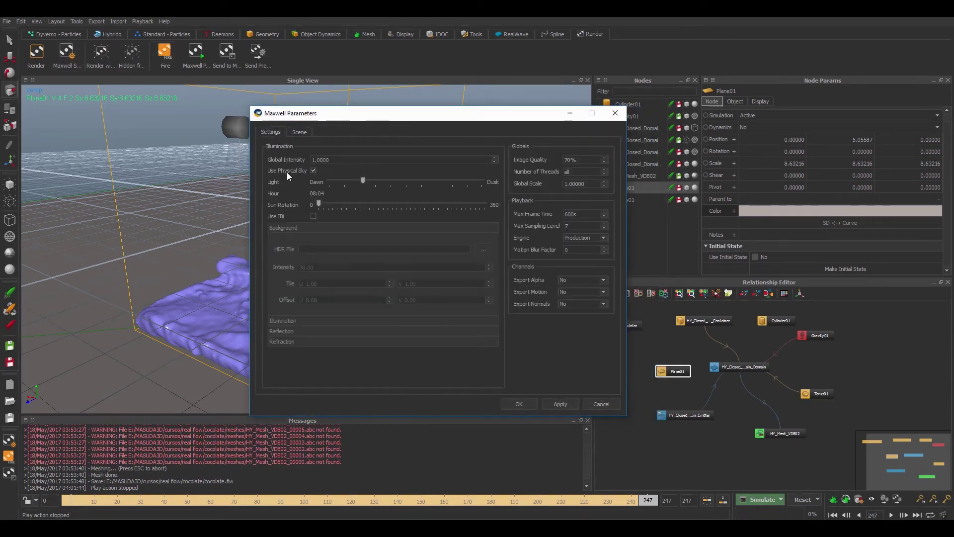
left_click(313, 216)
left_click(484, 248)
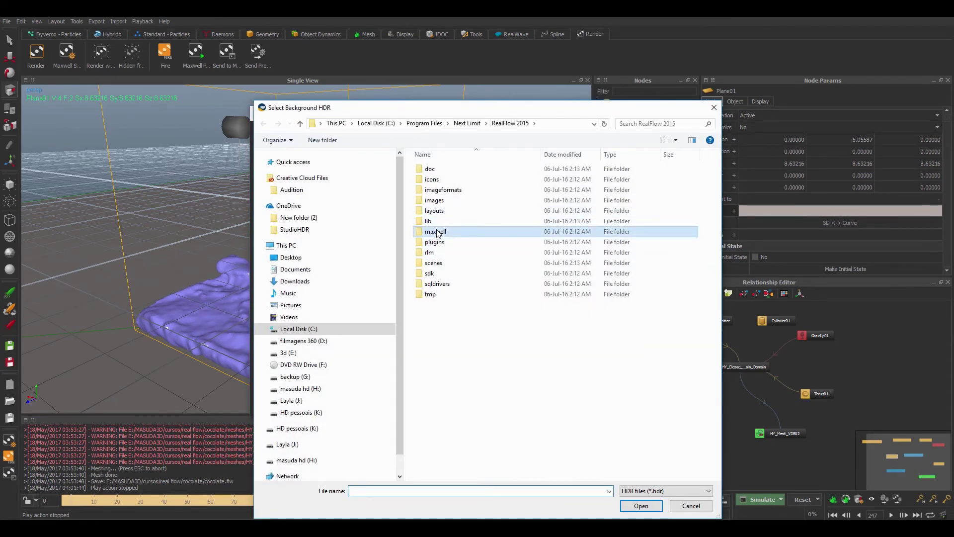
double_click(435, 232)
double_click(433, 180)
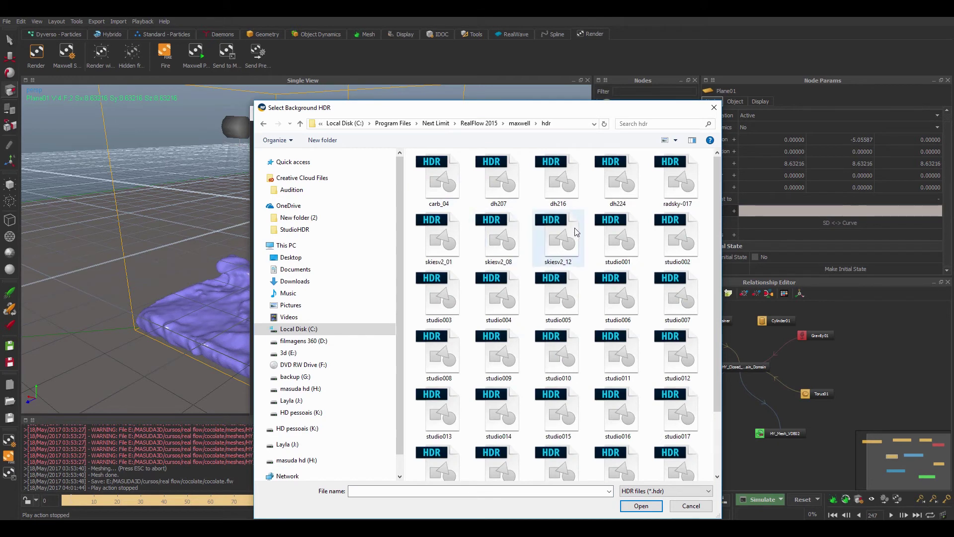
left_click(620, 186)
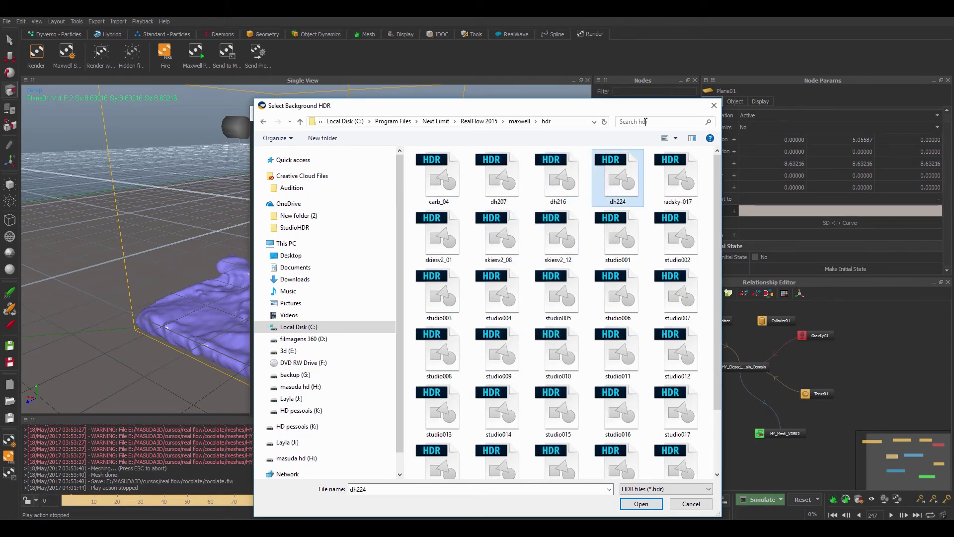
left_click(641, 504)
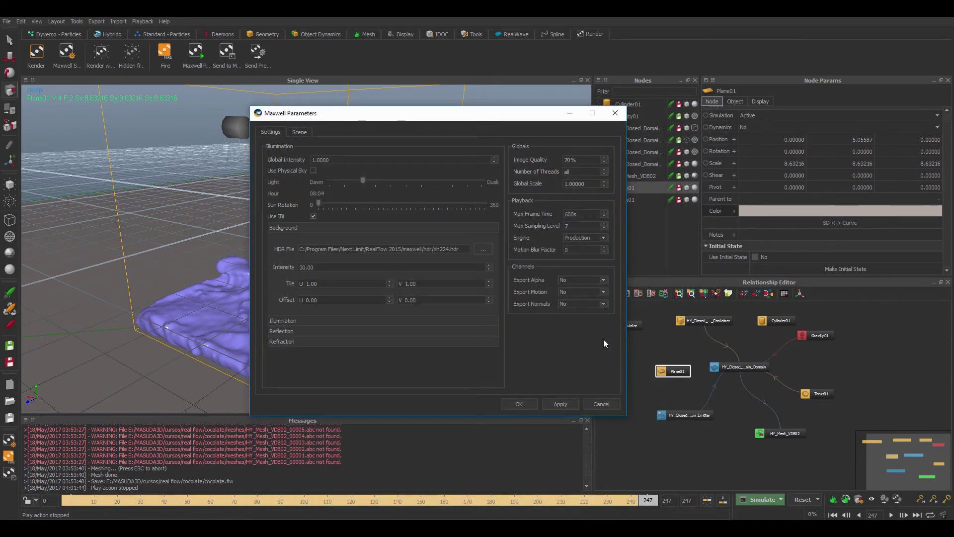
left_click(525, 402)
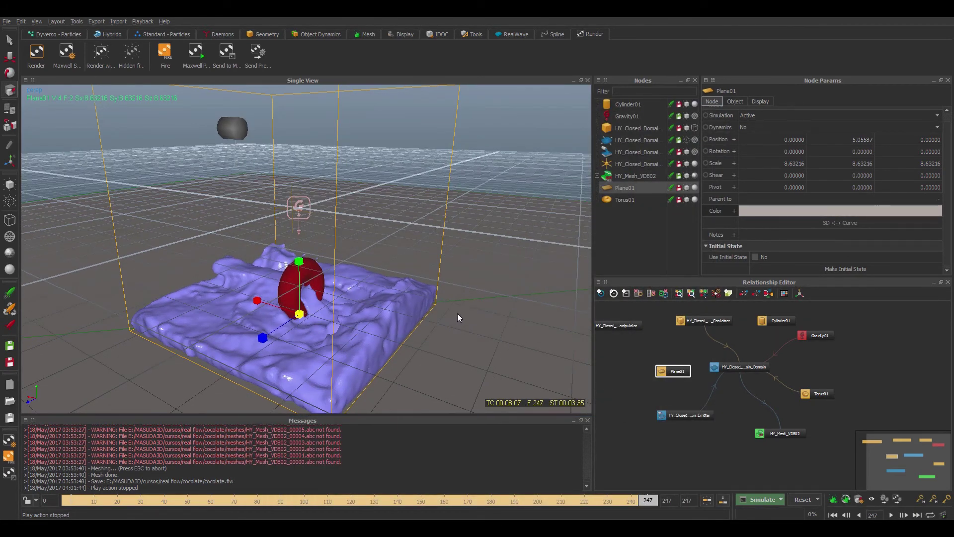
Reframe the fluid scene and start the Maxwell Fire interactive preview, keeping its window clear of the viewport
middle_click_drag(457, 313, 357, 230)
mouse_move(390, 304)
middle_mouse_down()
mouse_move(425, 324)
mouse_move(389, 293)
middle_mouse_up()
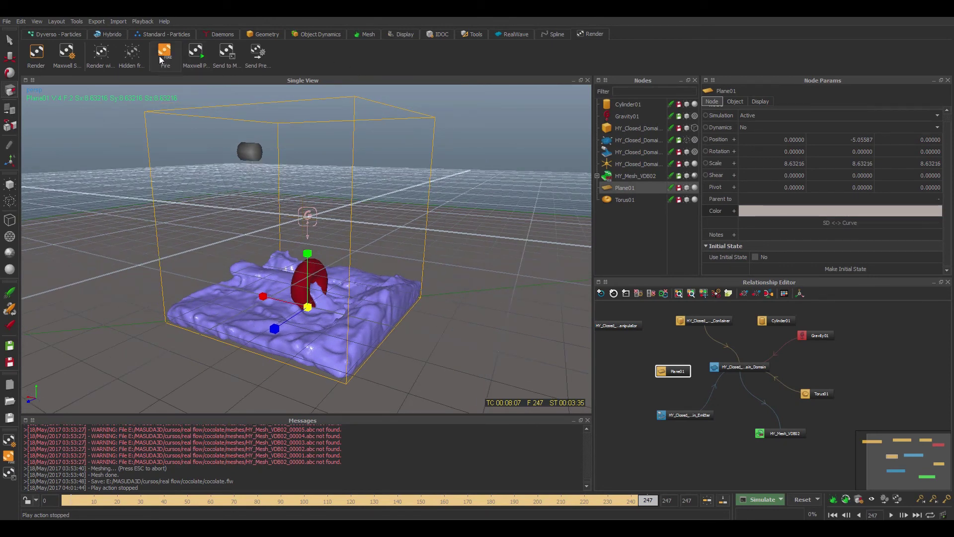
left_click(178, 68)
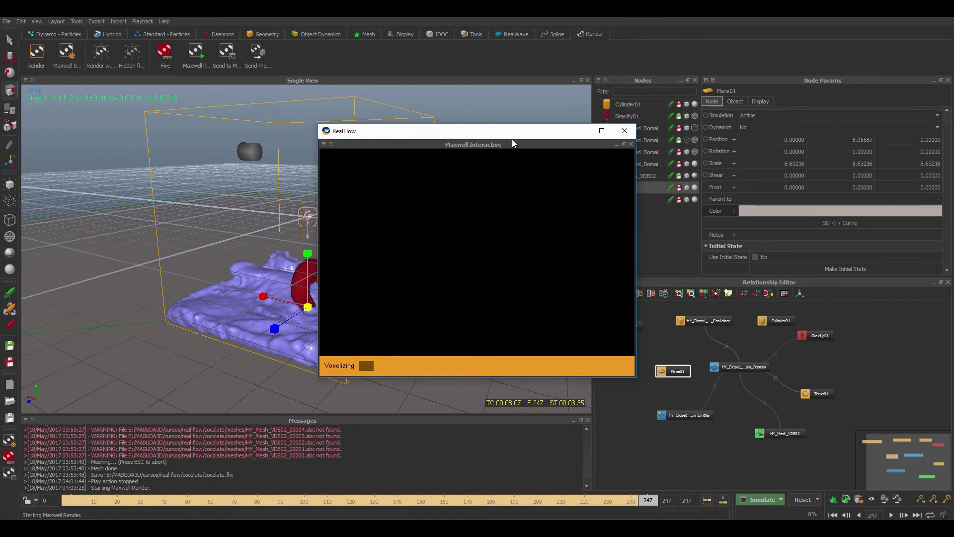
left_click_drag(499, 135, 794, 138)
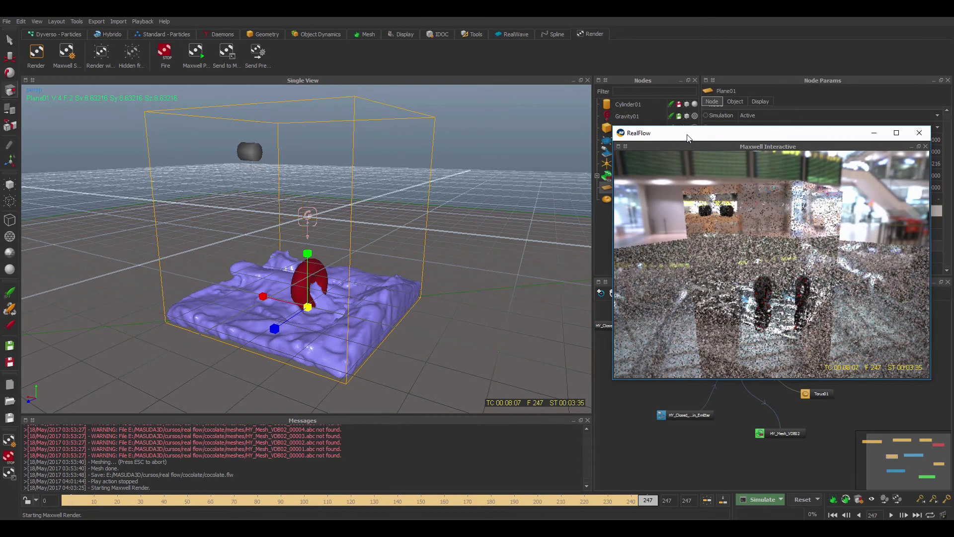
left_click_drag(685, 139, 691, 137)
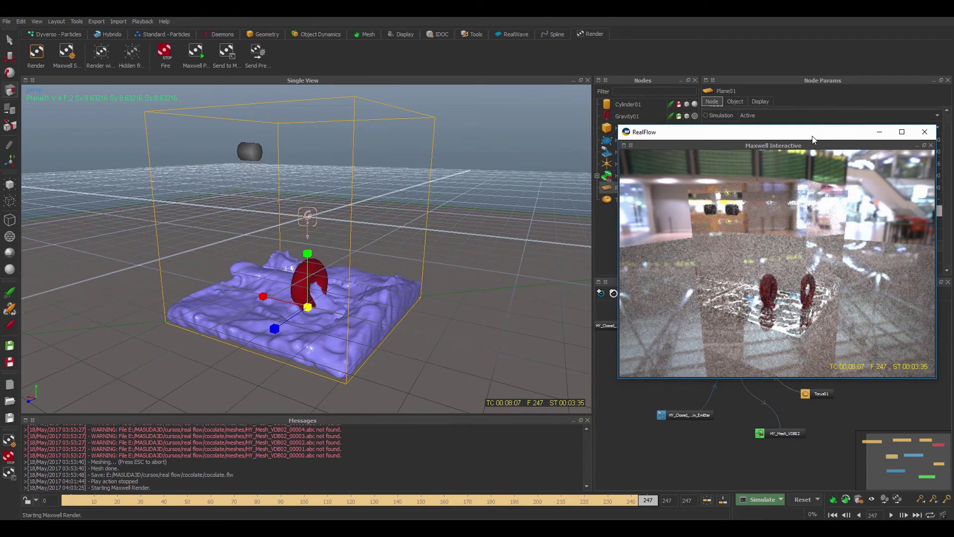
left_click_drag(812, 135, 581, 251)
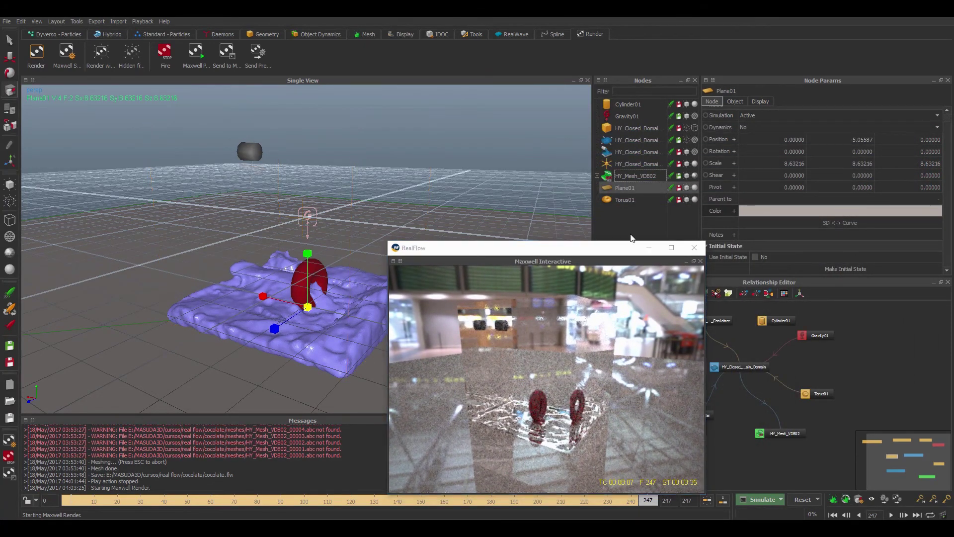
left_click_drag(614, 249, 803, 129)
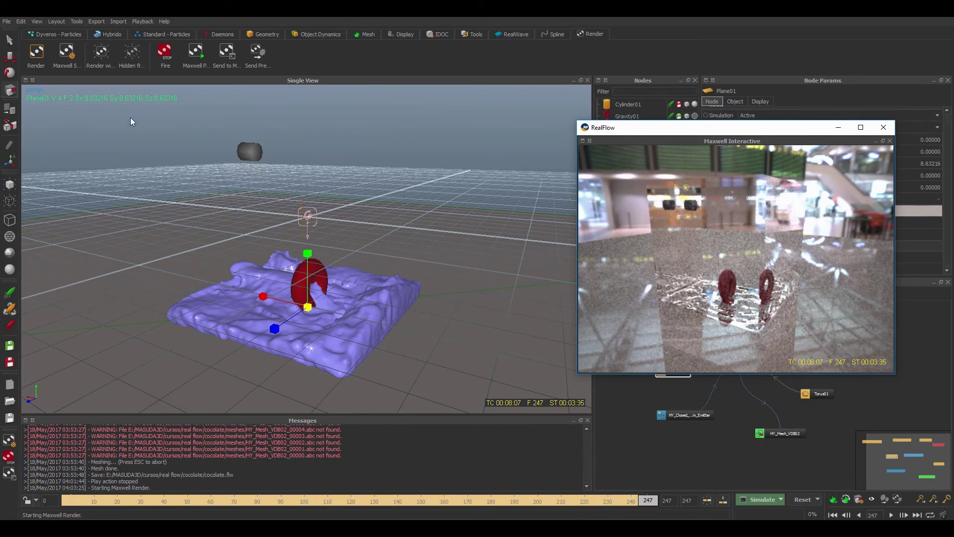
Set up a production render with a 1200-second time limit, sampling level 12 and animation enabled
left_click(33, 50)
left_click_drag(617, 116, 453, 95)
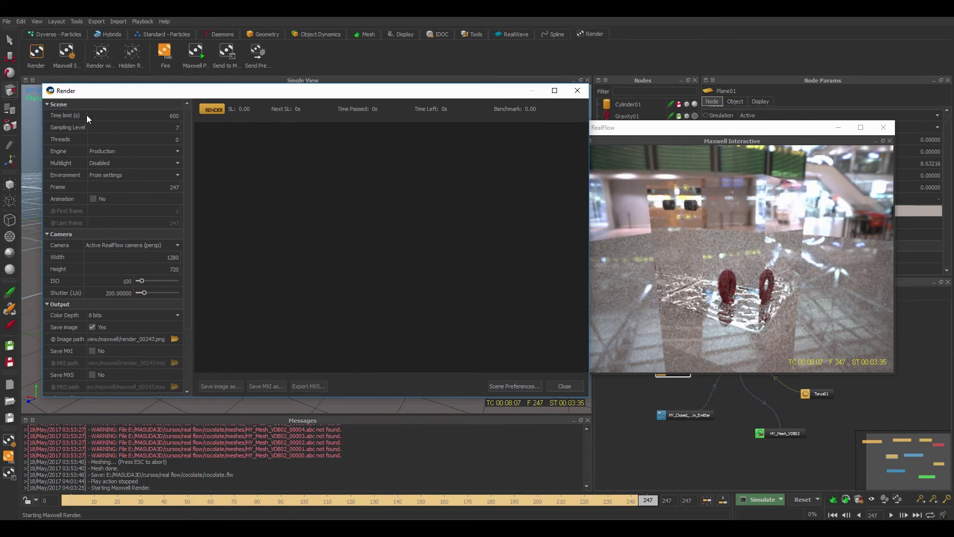
double_click(113, 115)
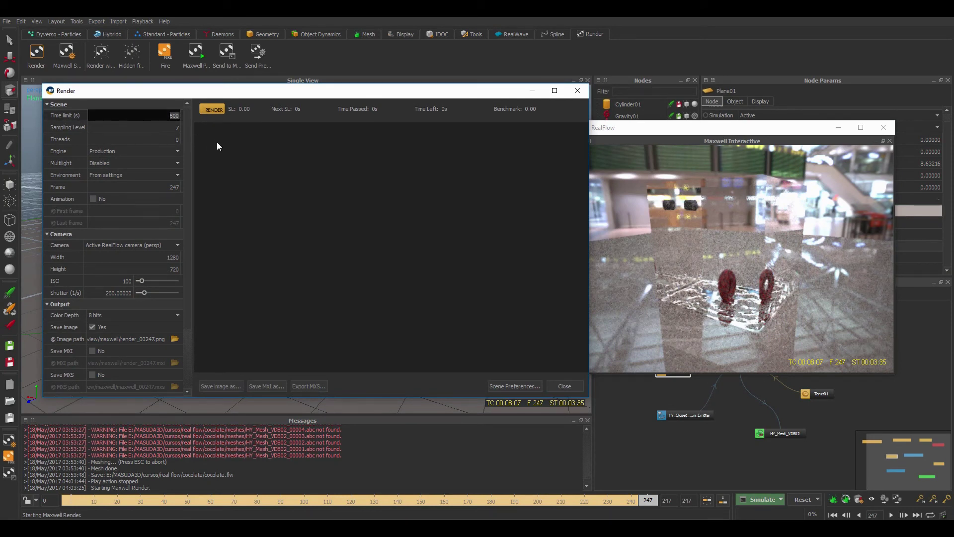
type("120")
key("Tab")
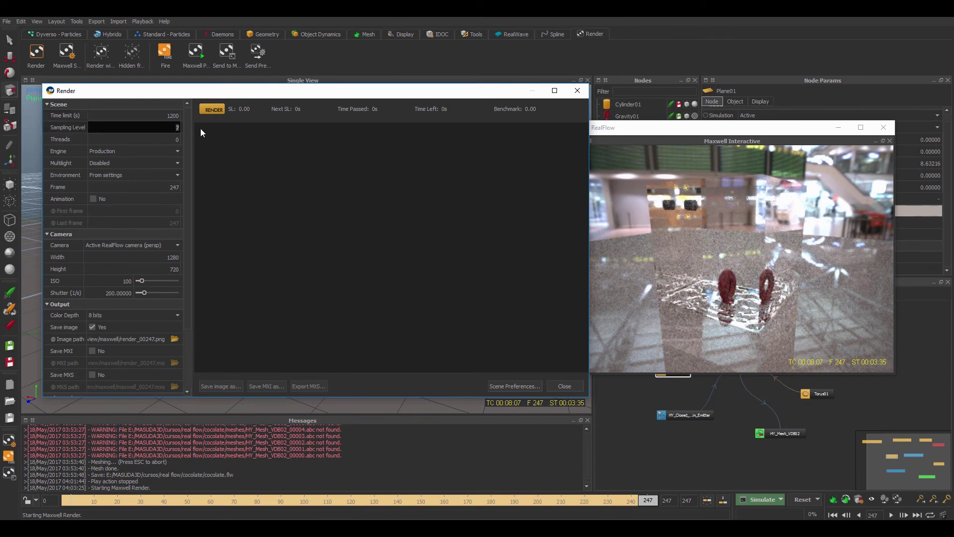
left_click(92, 199)
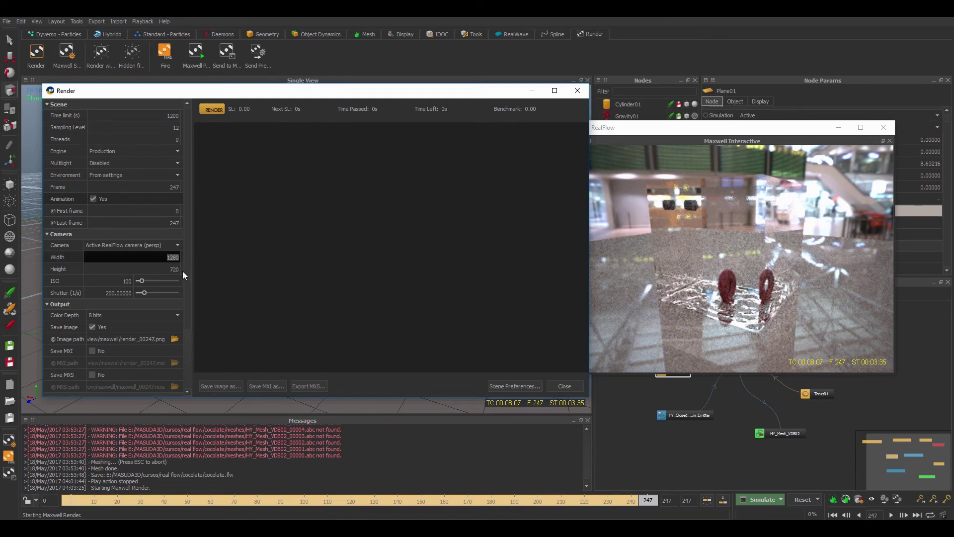
Set the render camera's resolution to 1920 by 1080
type("1920")
left_click(171, 268)
left_click_drag(170, 269, 186, 272)
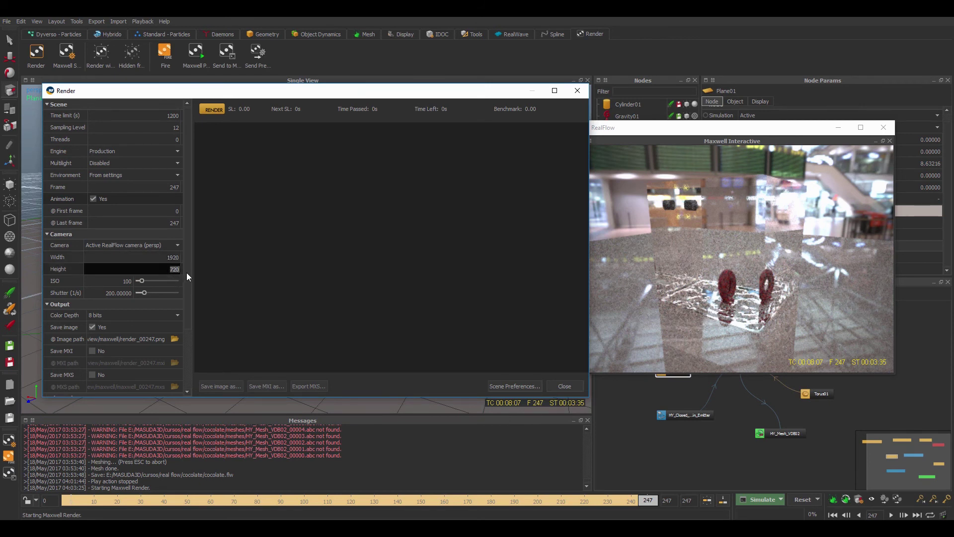
type("1080")
key("Return")
scroll(193, 321, "down", 3)
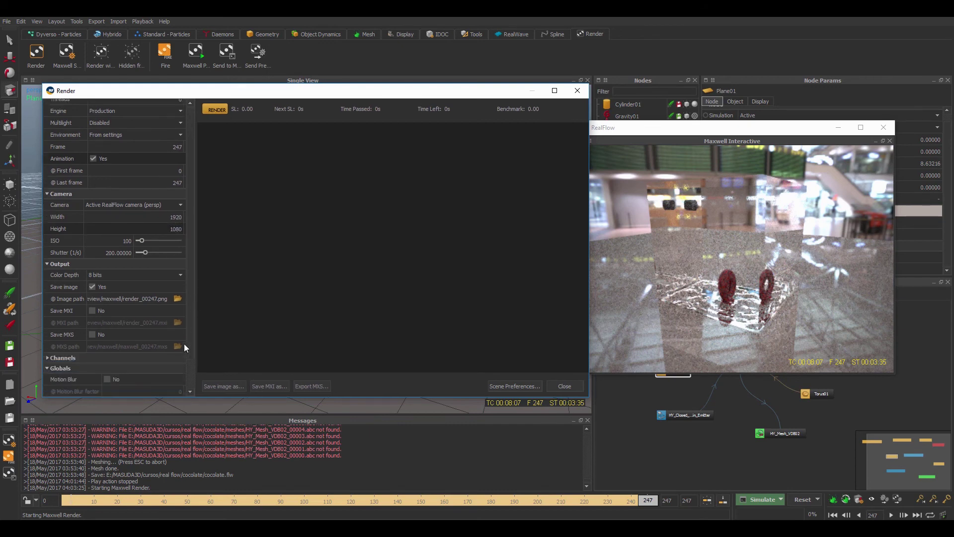
Browse for the output image path and create a folder named render inside RealFlow 2015's scenes folder
left_click(176, 299)
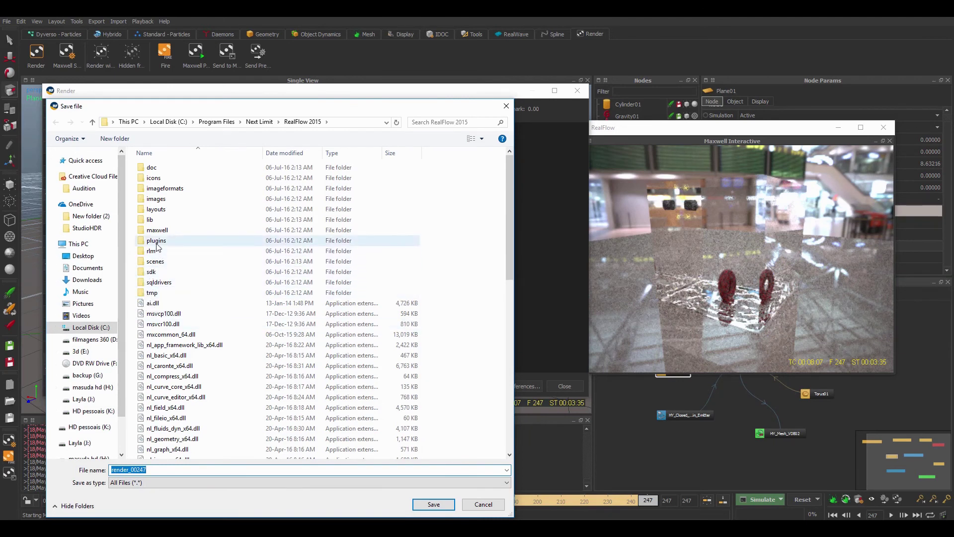
double_click(158, 261)
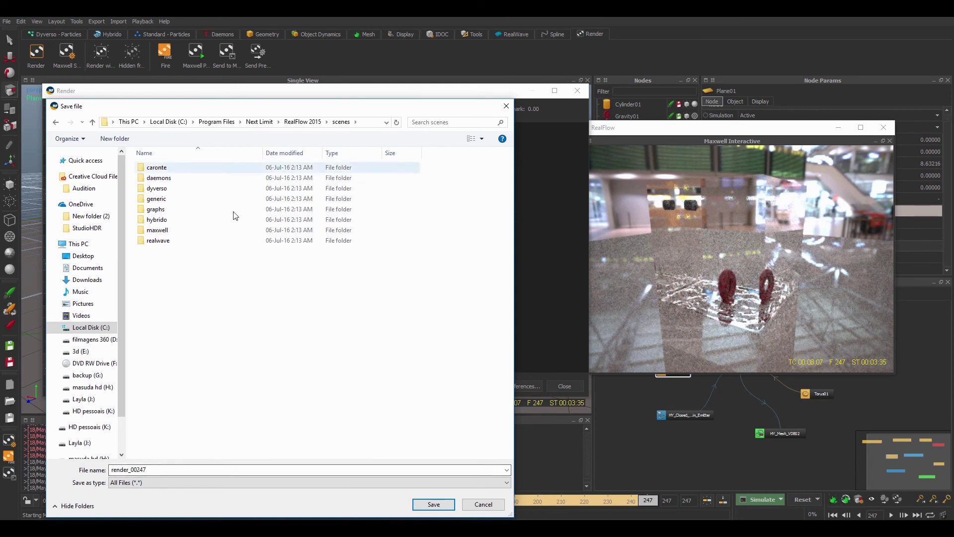
right_click(190, 326)
mouse_move(164, 419)
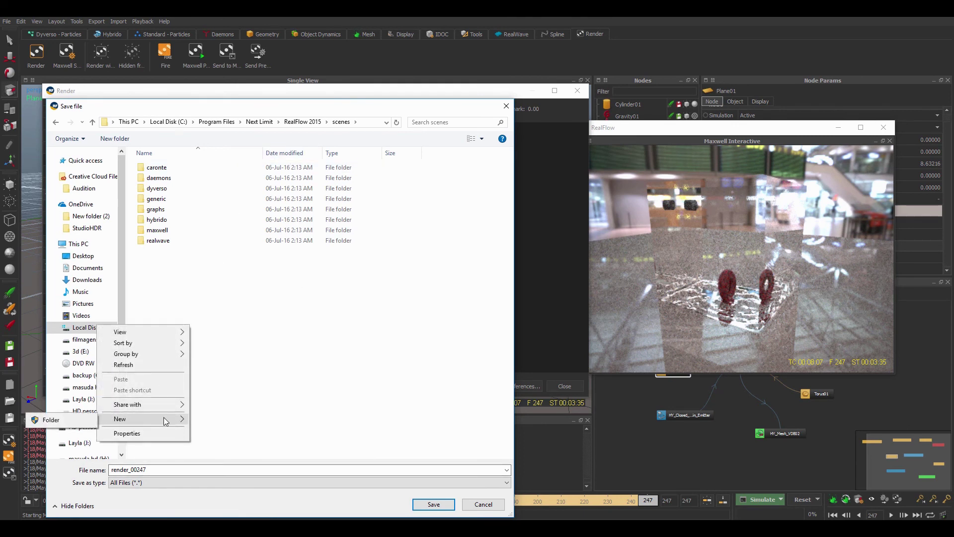
left_click(63, 420)
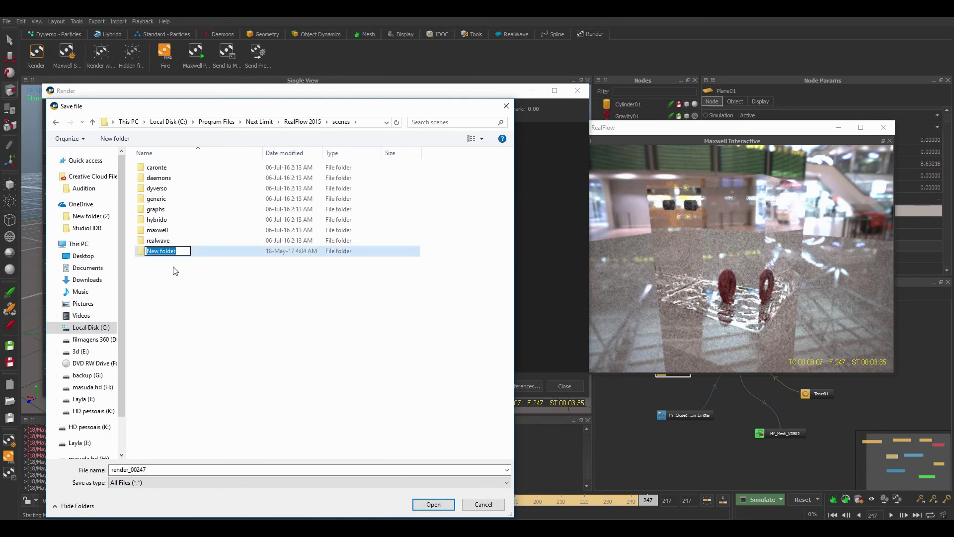
type("render")
key("Return")
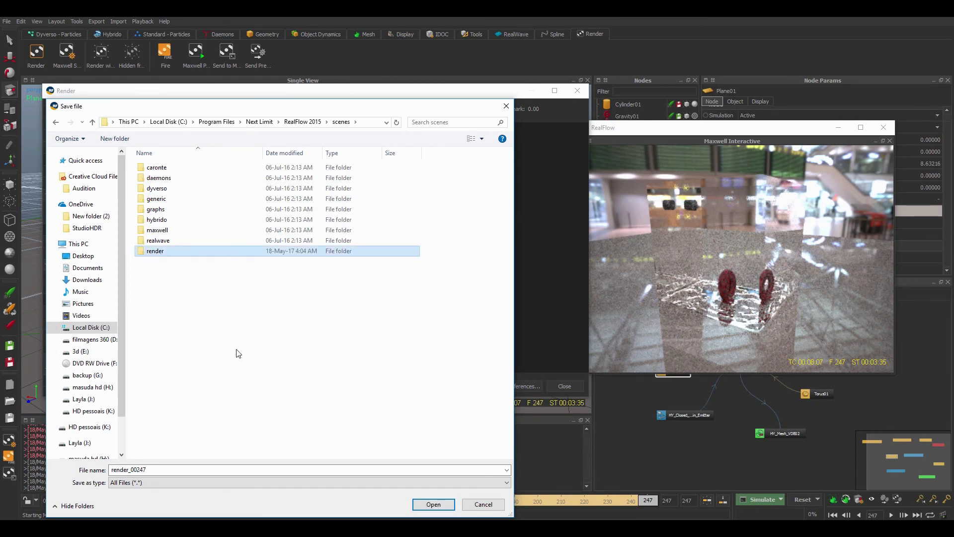
Try to save the output image render_00247 in the new render folder, and set its path to the Pictures folder instead
left_click(429, 504)
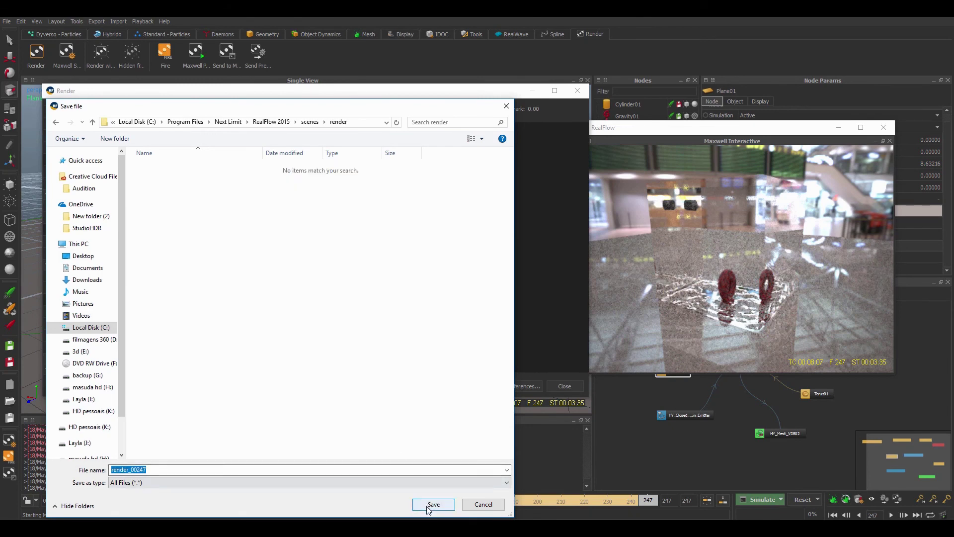
left_click(428, 505)
left_click(529, 279)
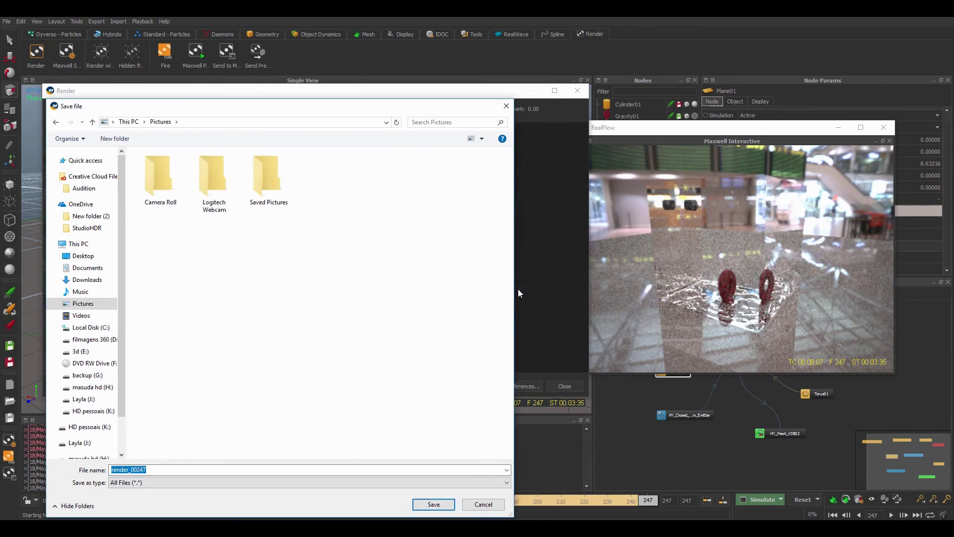
left_click(433, 504)
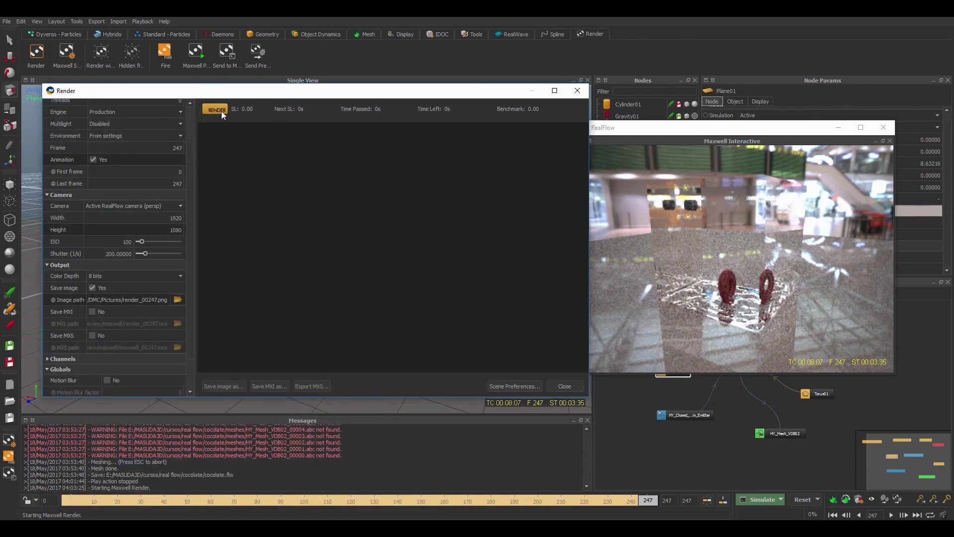
Close the Maxwell interactive preview and the render dialog without starting the render, confirming the closure
left_click_drag(795, 129, 637, 162)
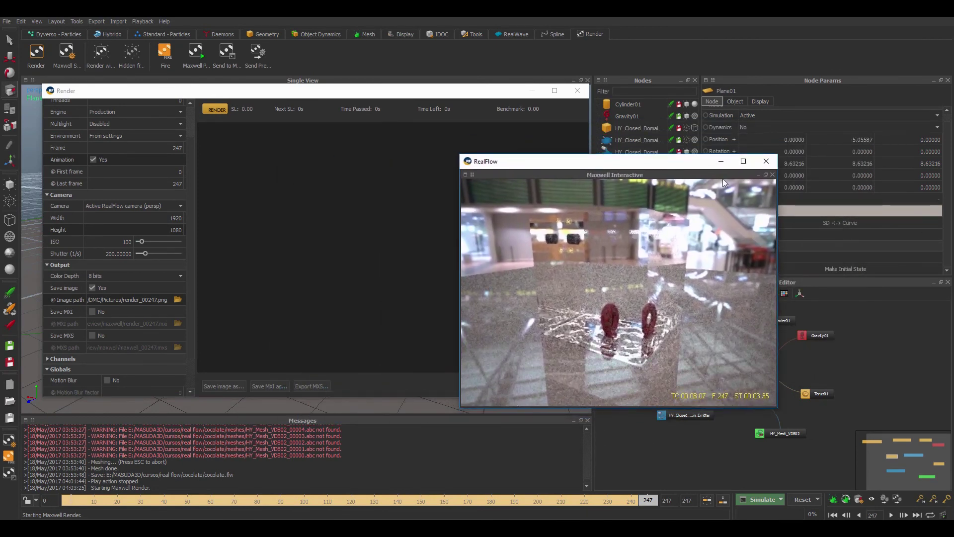
left_click(766, 161)
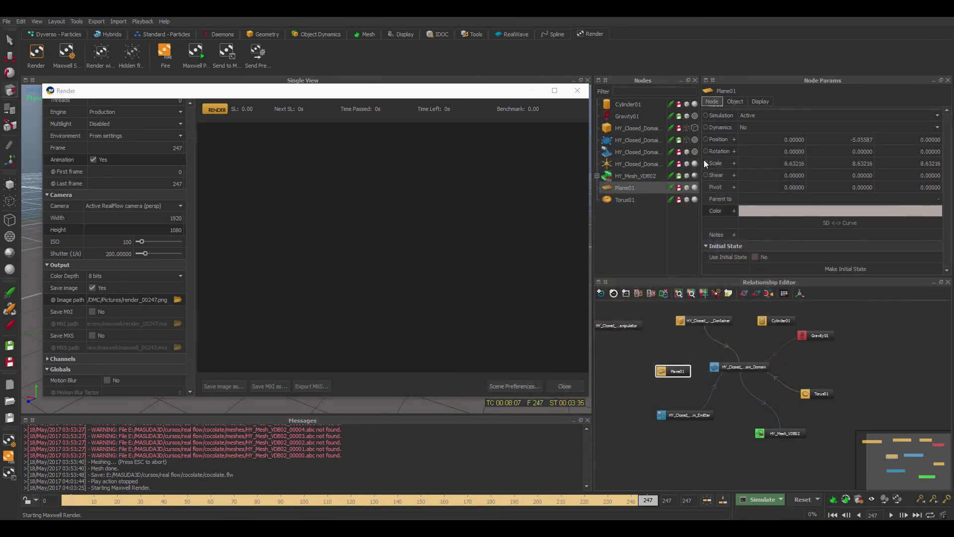
left_click(574, 90)
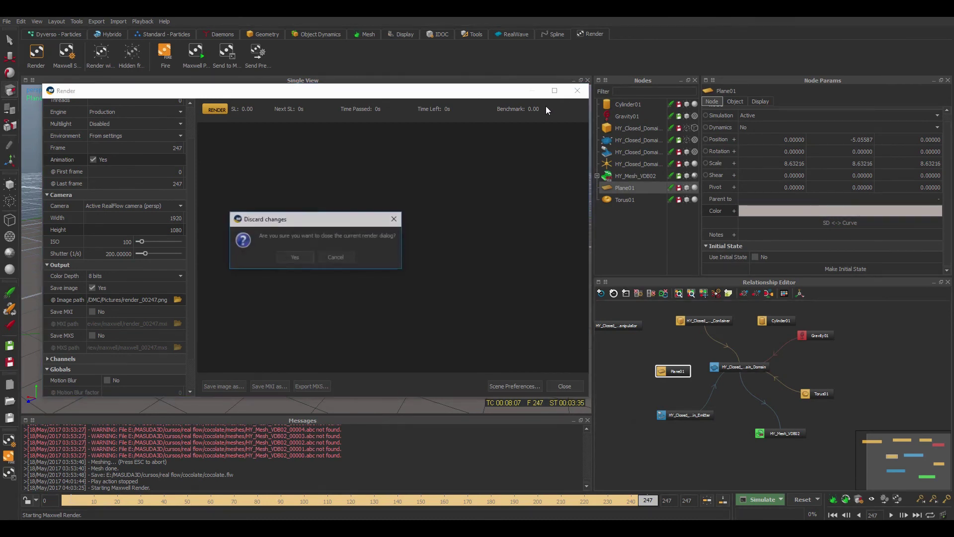
left_click(293, 260)
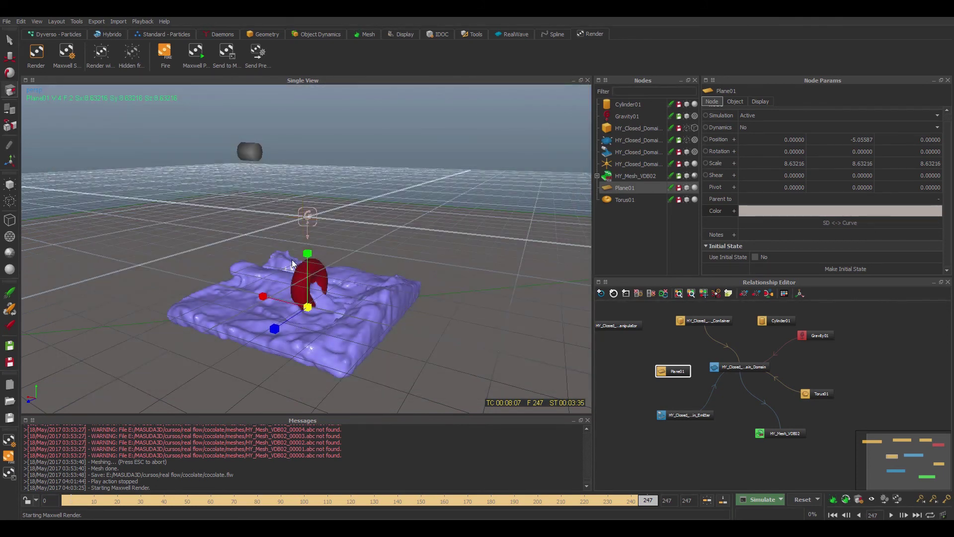